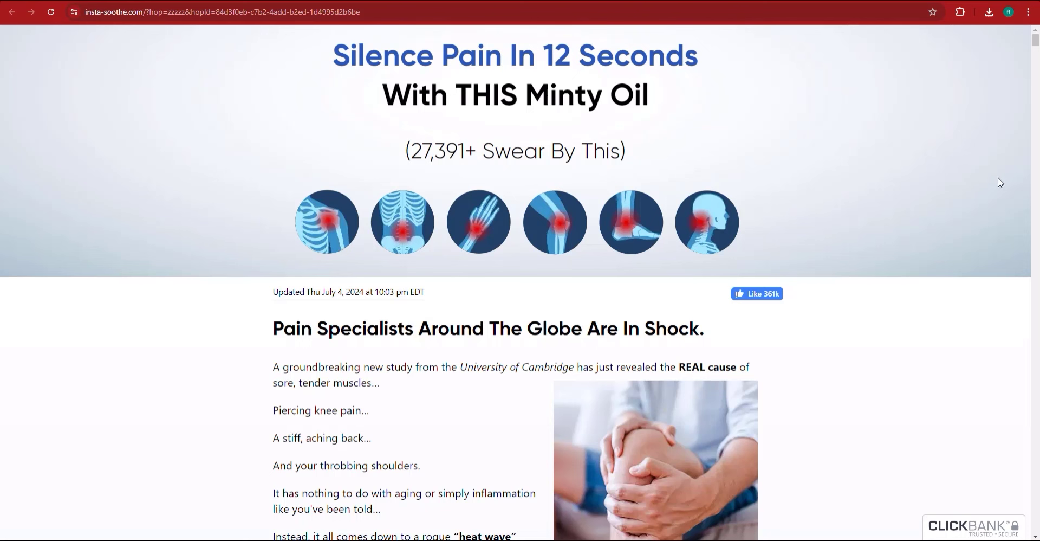
- Review the Insta Soothe sales page down to its package prices and the checkout form for 6 bottles
{"action": "scroll", "coordinate": [1037, 48], "scroll_direction": "down", "scroll_amount": 10}
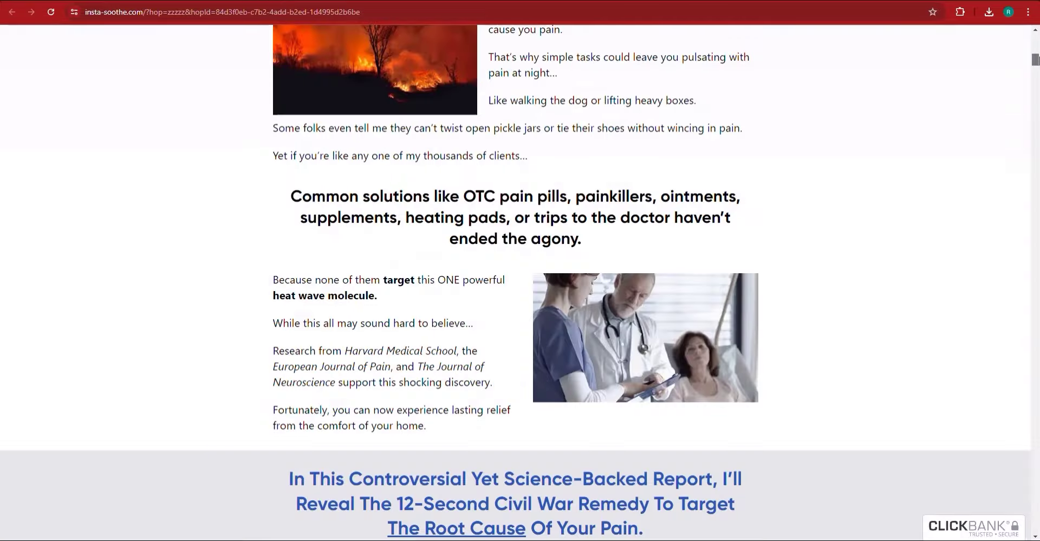
{"action": "left_click_drag", "start_coordinate": [1036, 49], "coordinate": [1036, 351]}
{"action": "scroll", "coordinate": [891, 356], "scroll_direction": "down", "scroll_amount": 14}
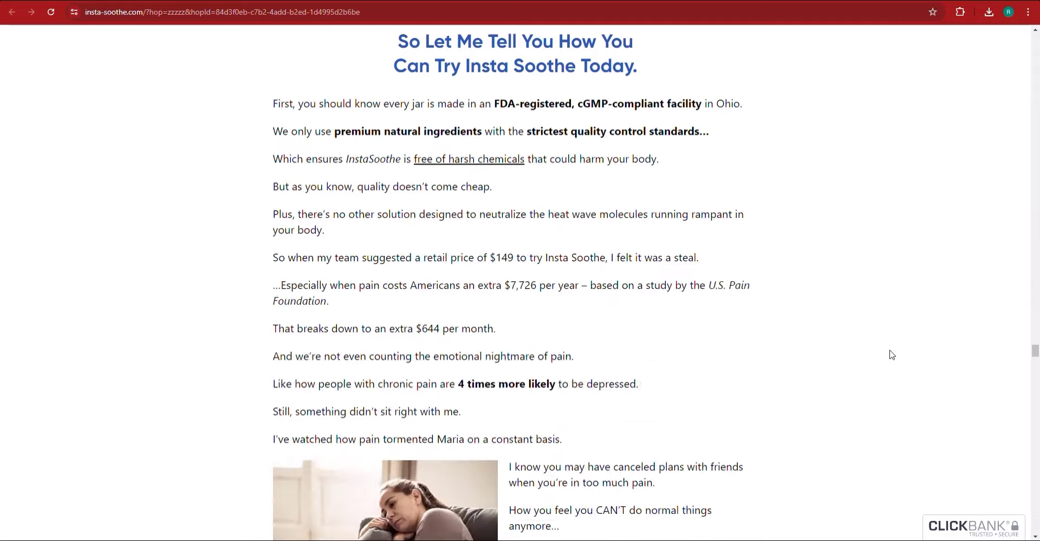
{"action": "scroll", "coordinate": [692, 225], "scroll_direction": "down", "scroll_amount": 15}
{"action": "scroll", "coordinate": [689, 232], "scroll_direction": "down", "scroll_amount": 2}
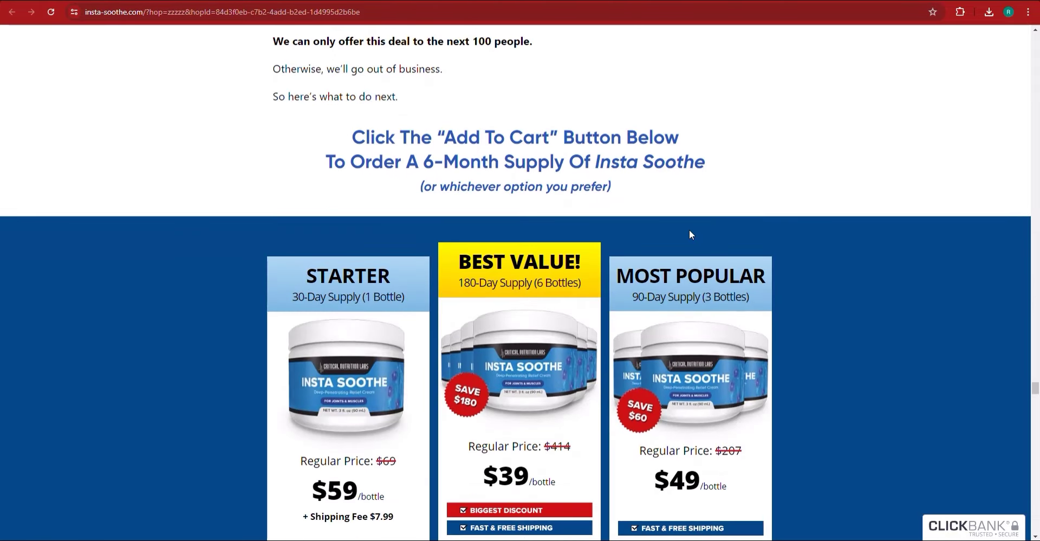
{"action": "scroll", "coordinate": [531, 325], "scroll_direction": "down", "scroll_amount": 3}
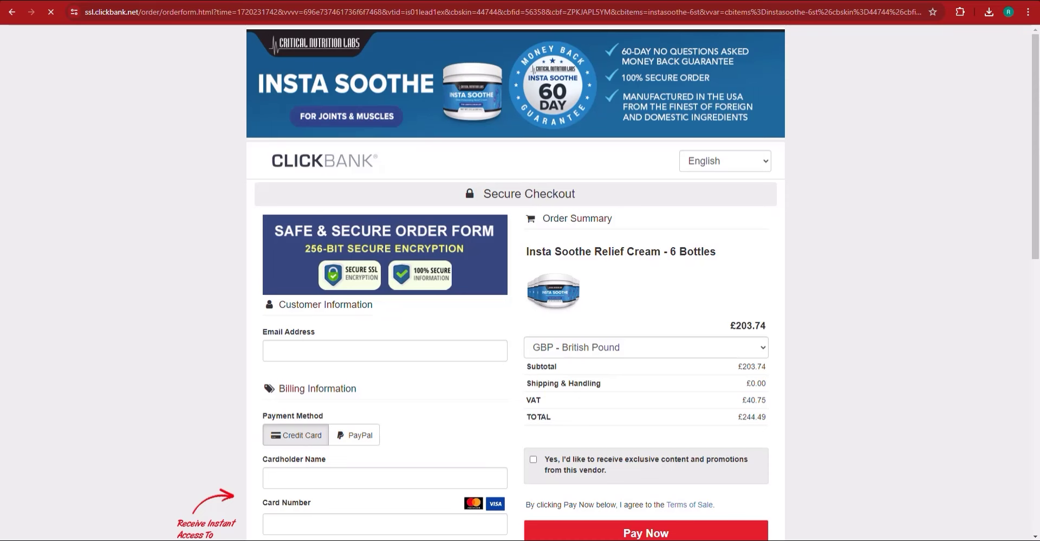
{"action": "left_click", "coordinate": [11, 11]}
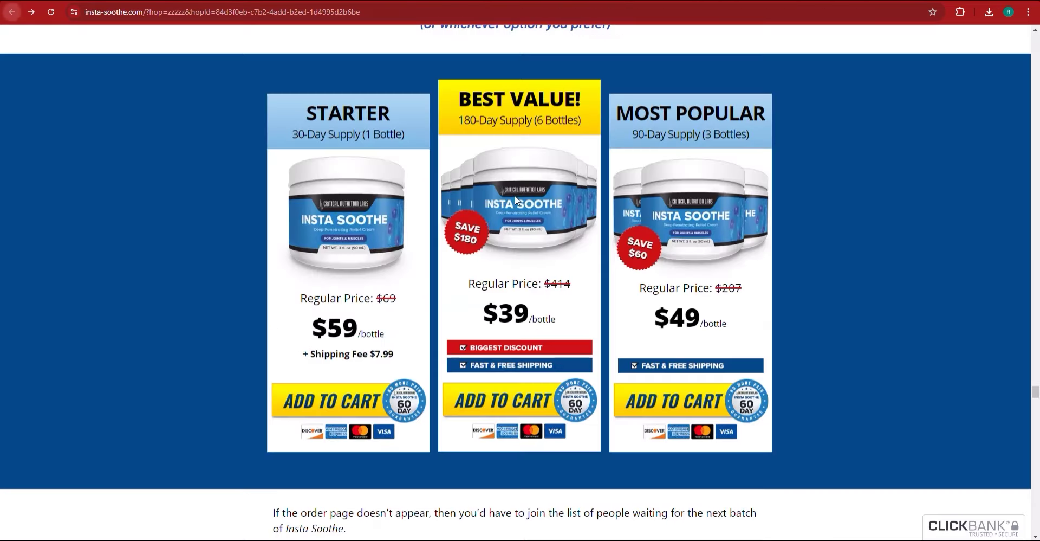
- Return to the ClickBank marketplace results for back pain relief and open the Insta Soothe product's sales page
{"action": "key", "text": "alt+Left"}
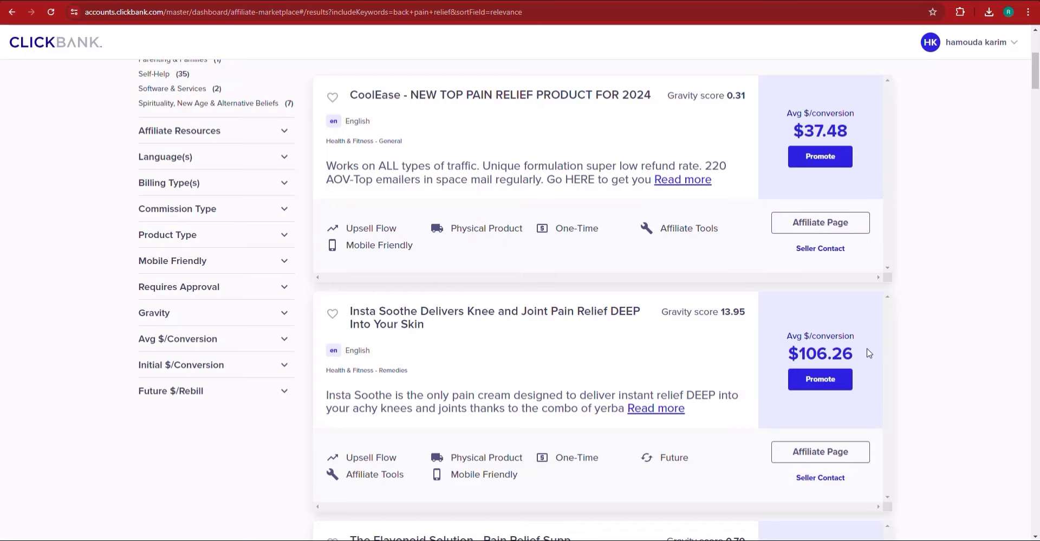
{"action": "scroll", "coordinate": [868, 353], "scroll_direction": "down", "scroll_amount": 1}
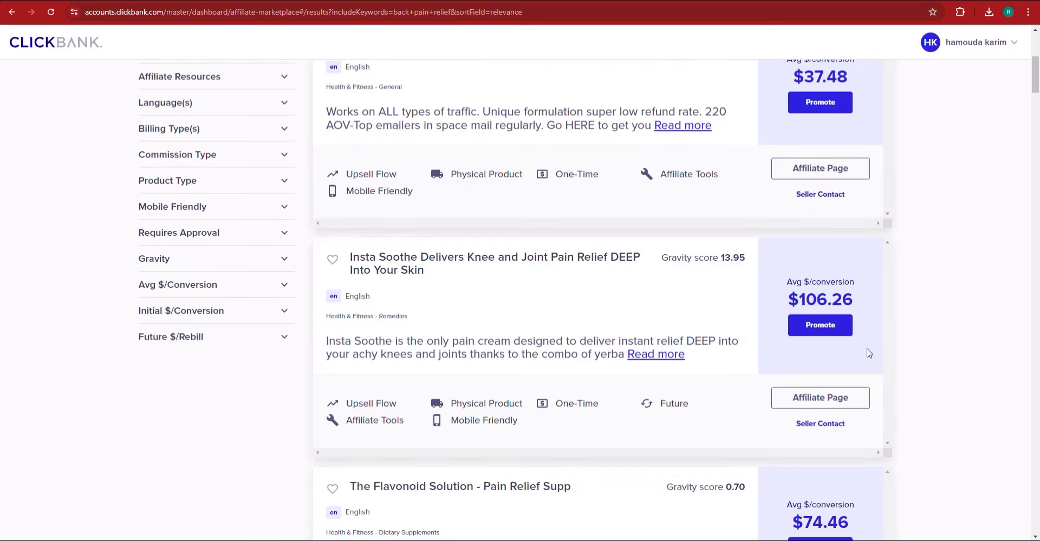
{"action": "left_click", "coordinate": [454, 264]}
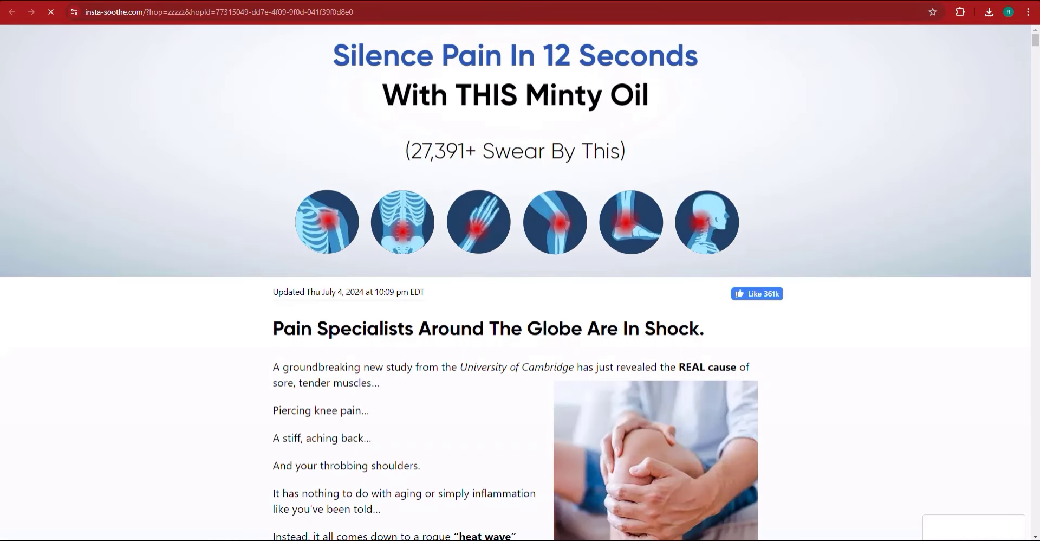
- Search Google for "capcut" in a new tab and look through the results
{"action": "key", "text": "ctrl+t"}
{"action": "left_click", "coordinate": [489, 250]}
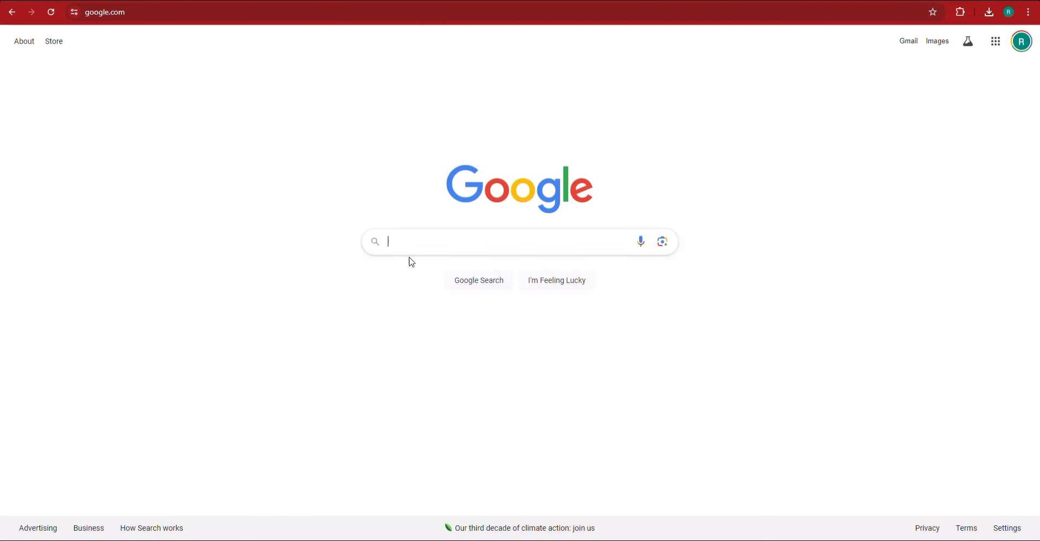
{"action": "left_click", "coordinate": [428, 239]}
{"action": "type", "text": "capcut"}
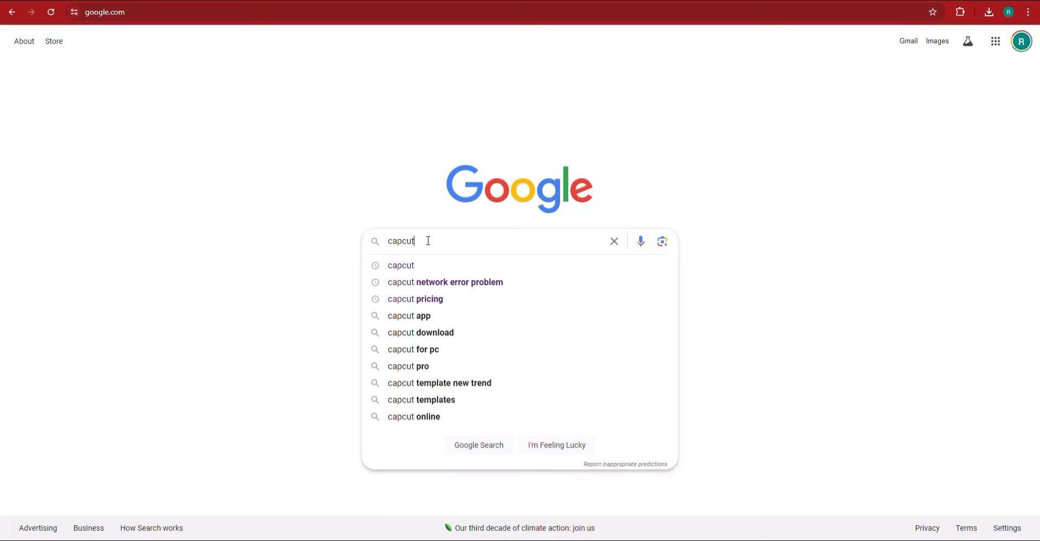
{"action": "left_click", "coordinate": [390, 263]}
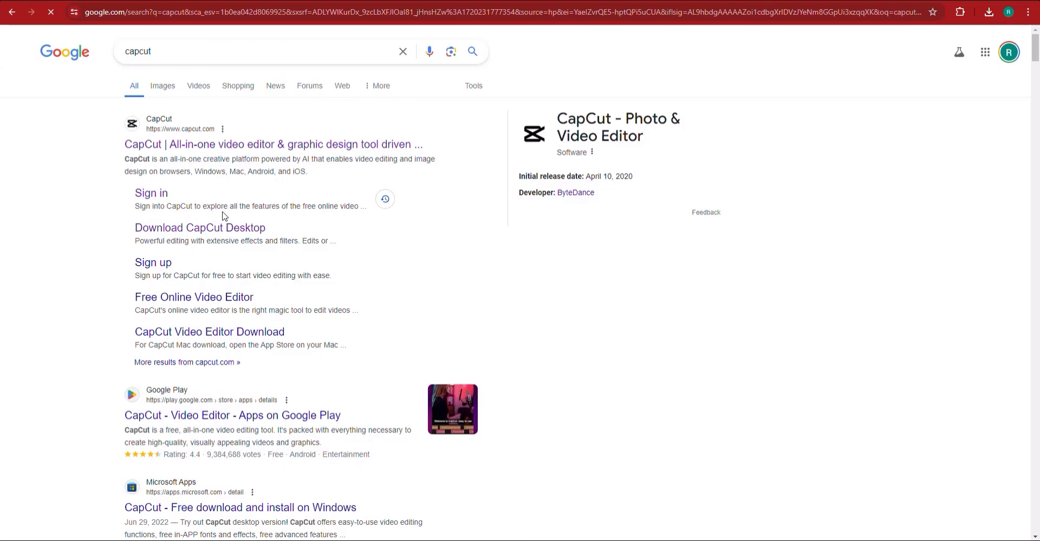
{"action": "scroll", "coordinate": [226, 210], "scroll_direction": "down", "scroll_amount": 3}
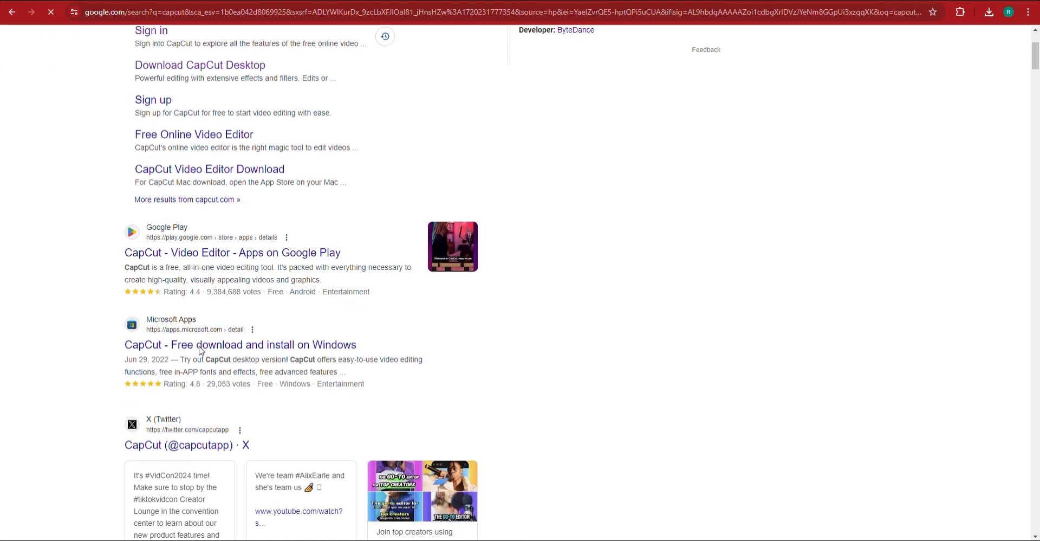
{"action": "scroll", "coordinate": [104, 373], "scroll_direction": "down", "scroll_amount": 9}
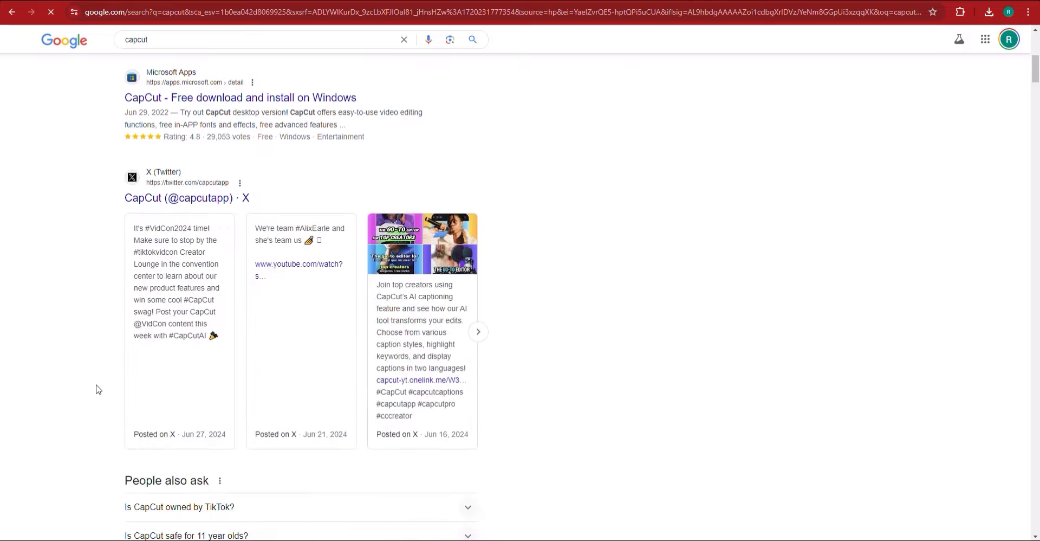
{"action": "scroll", "coordinate": [100, 385], "scroll_direction": "down", "scroll_amount": 5}
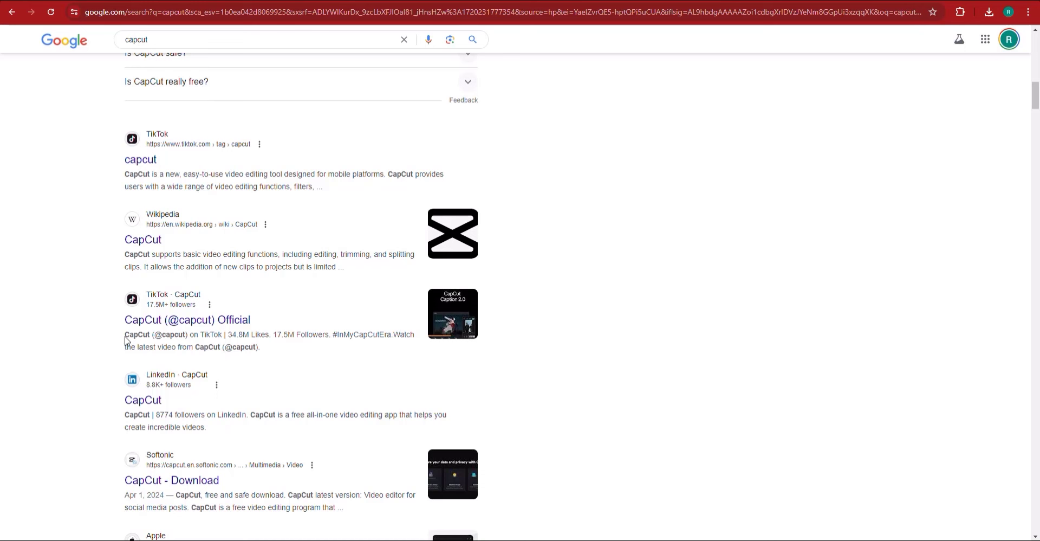
{"action": "scroll", "coordinate": [262, 365], "scroll_direction": "down", "scroll_amount": 2}
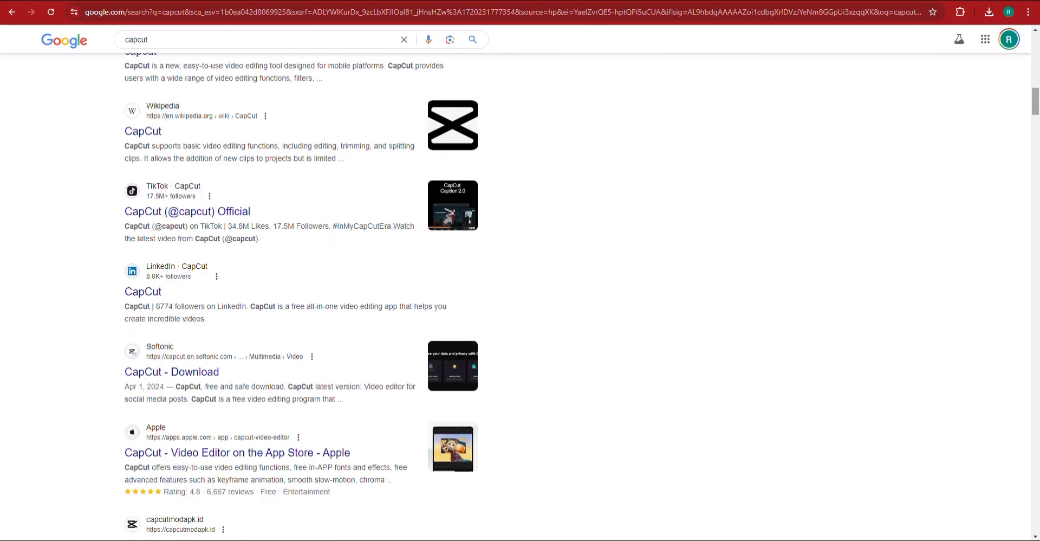
{"action": "left_click_drag", "start_coordinate": [1035, 101], "coordinate": [1018, 50]}
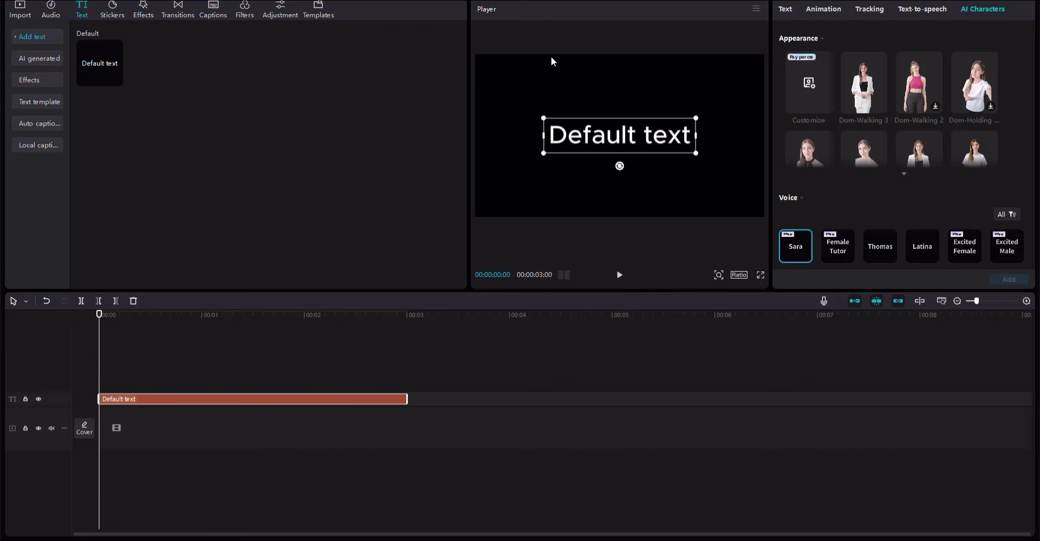
- Switch to CapCut, inspect the export settings of the default text project without exporting, and close the editor
{"action": "key", "text": "ctrl+e"}
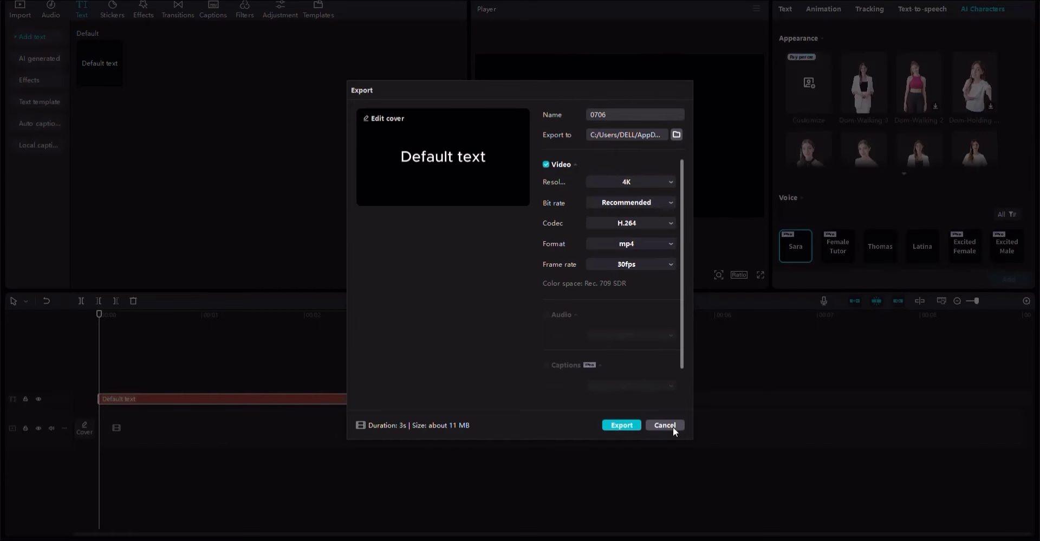
{"action": "left_click", "coordinate": [666, 425]}
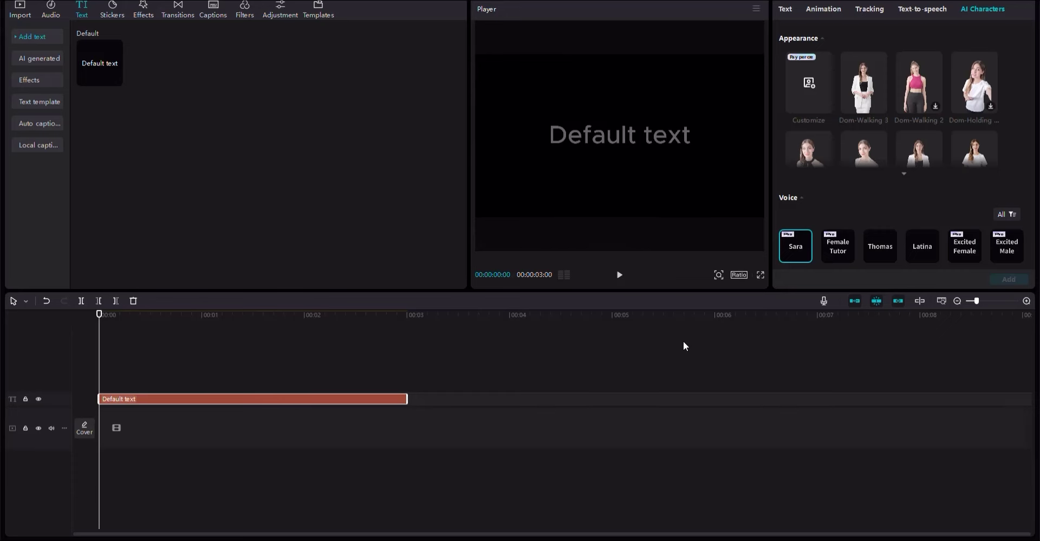
{"action": "left_click", "coordinate": [975, 61]}
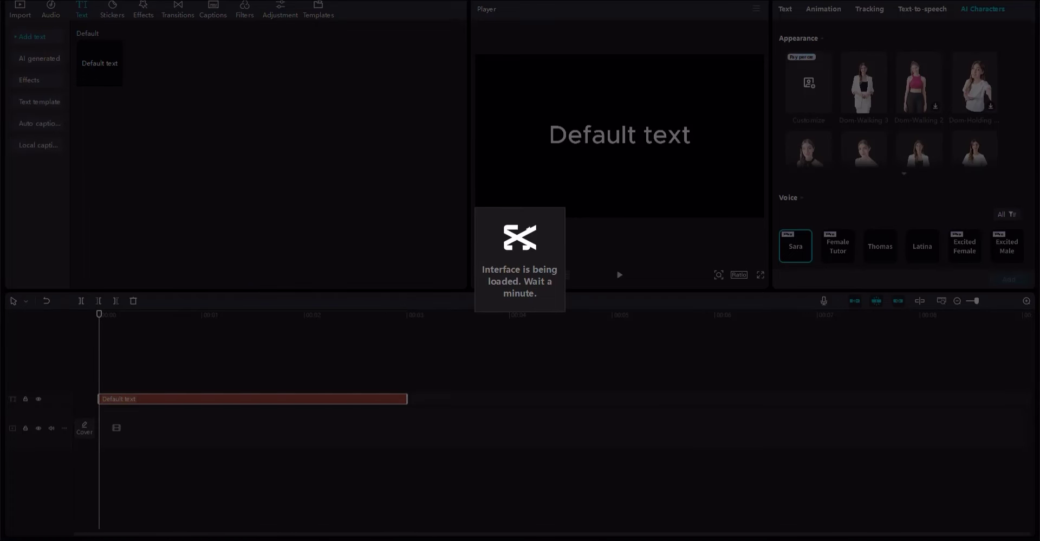
- Switch back to the browser and copy the web address of the Insta Soothe sales page
{"action": "mouse_move", "coordinate": [381, 515]}
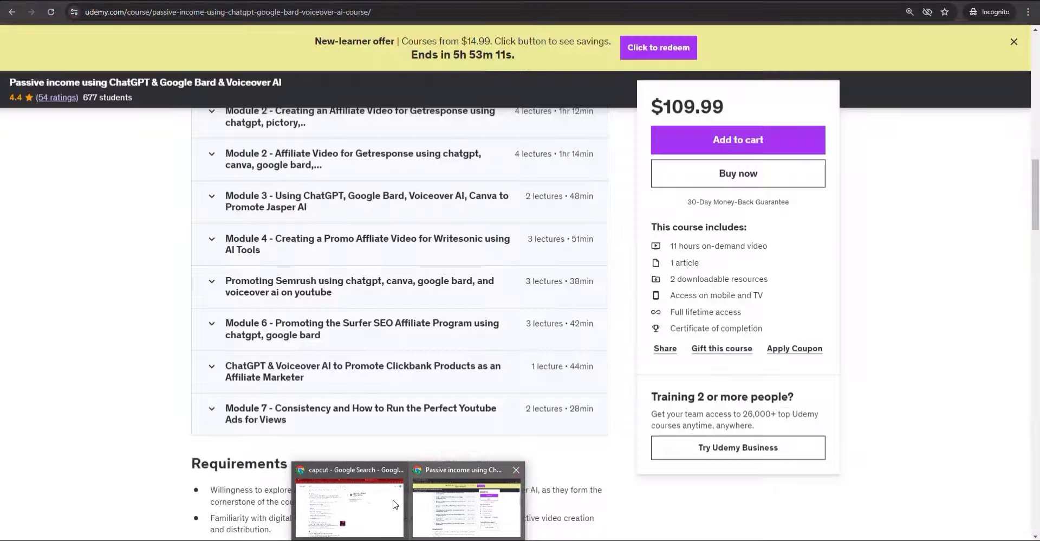
{"action": "left_click", "coordinate": [383, 508]}
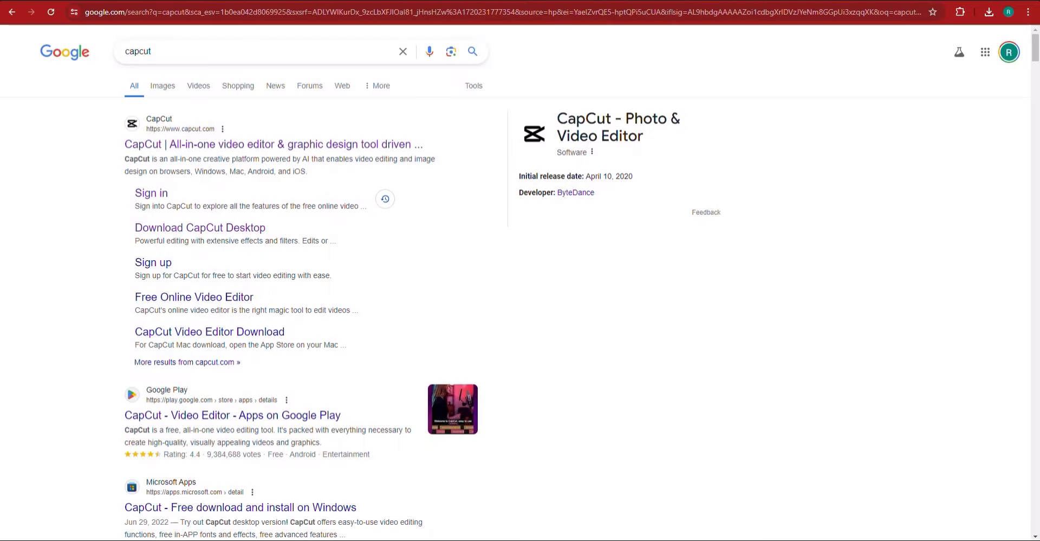
{"action": "key", "text": "alt+Tab"}
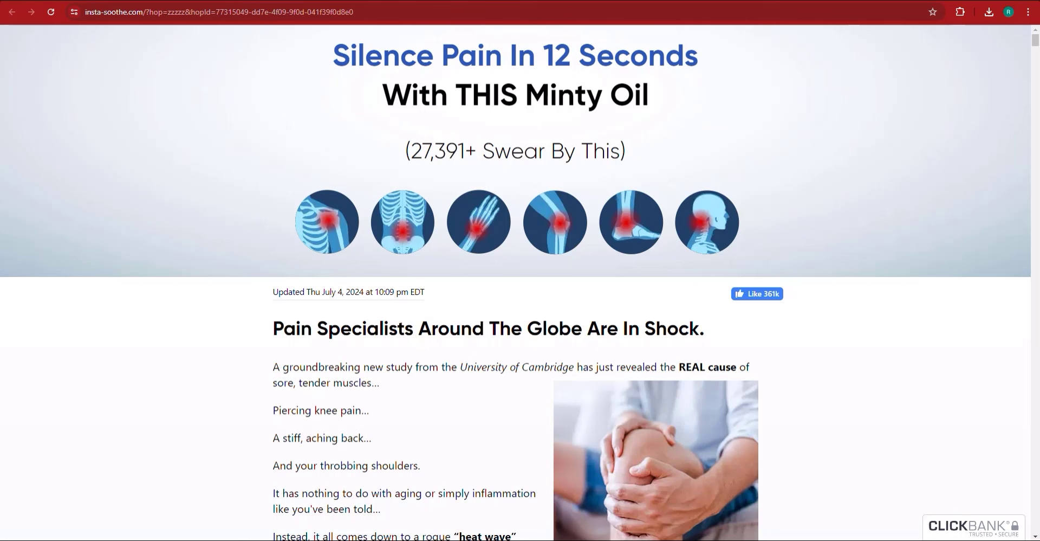
{"action": "left_click", "coordinate": [196, 10]}
{"action": "key", "text": "ctrl+c"}
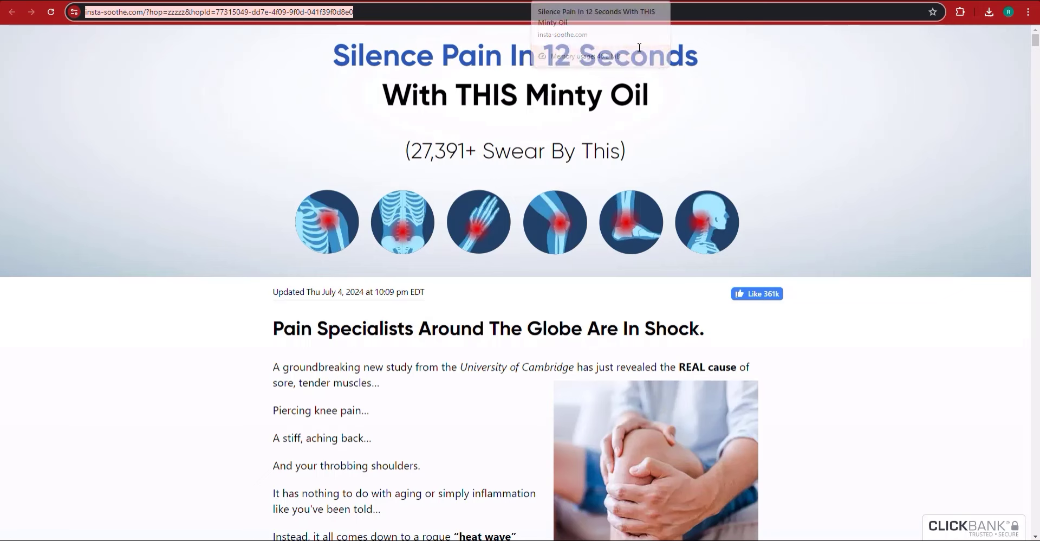
- Start a new ChatGPT chat and send "I want to promote this product as an affiliate:" followed by the copied product link
{"action": "left_click", "coordinate": [65, 0]}
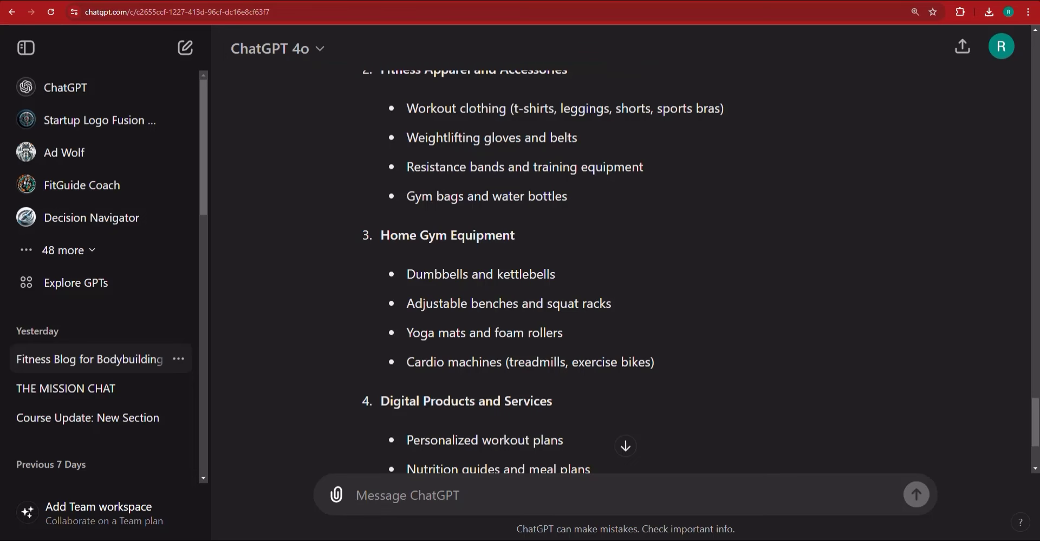
{"action": "left_click", "coordinate": [186, 53]}
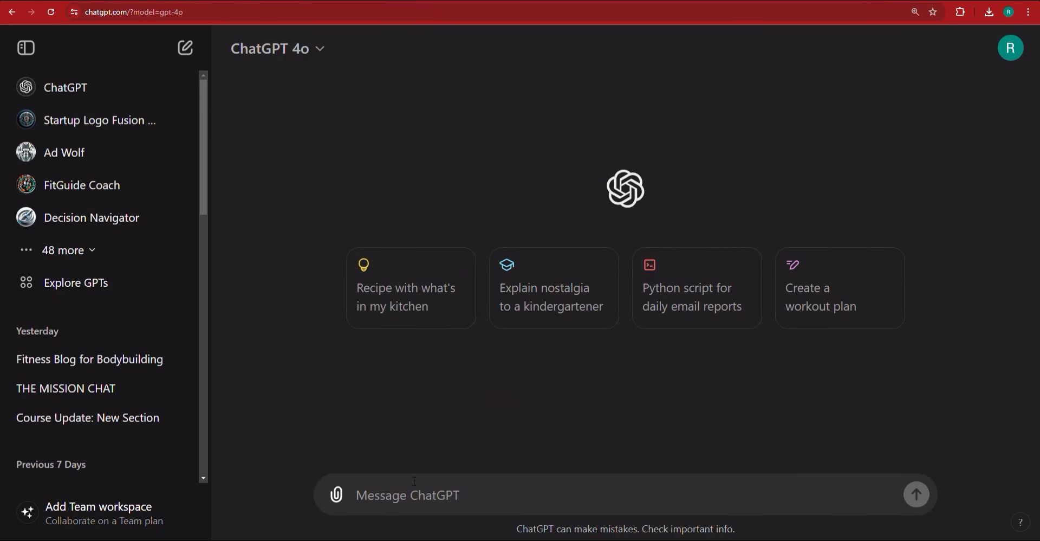
{"action": "type", "text": "I want to proim"}
{"action": "key", "text": "BackSpace"}
{"action": "key", "text": "BackSpace"}
{"action": "type", "text": "mote this product as an affiliate:"}
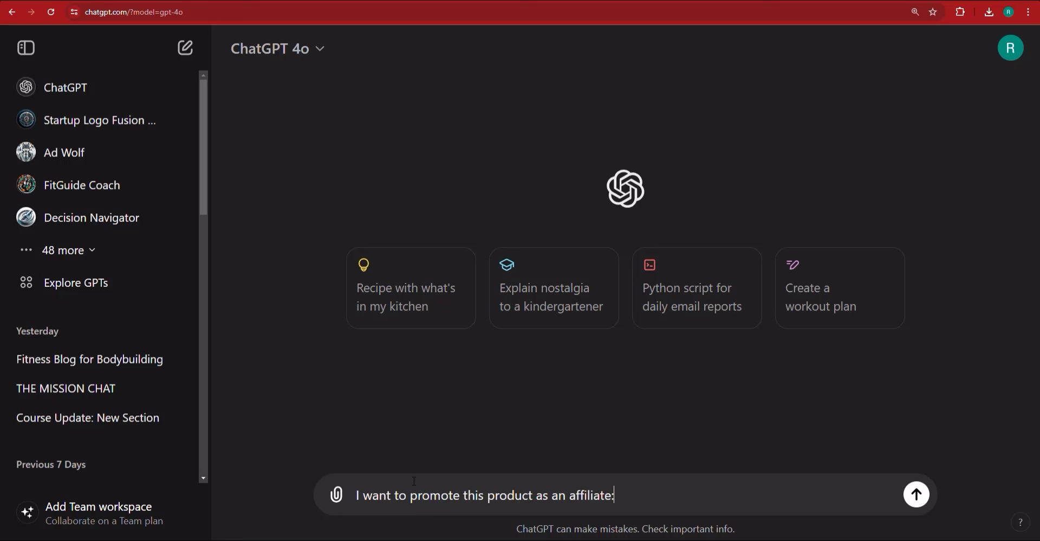
{"action": "key", "text": "ctrl+v"}
{"action": "key", "text": "Return"}
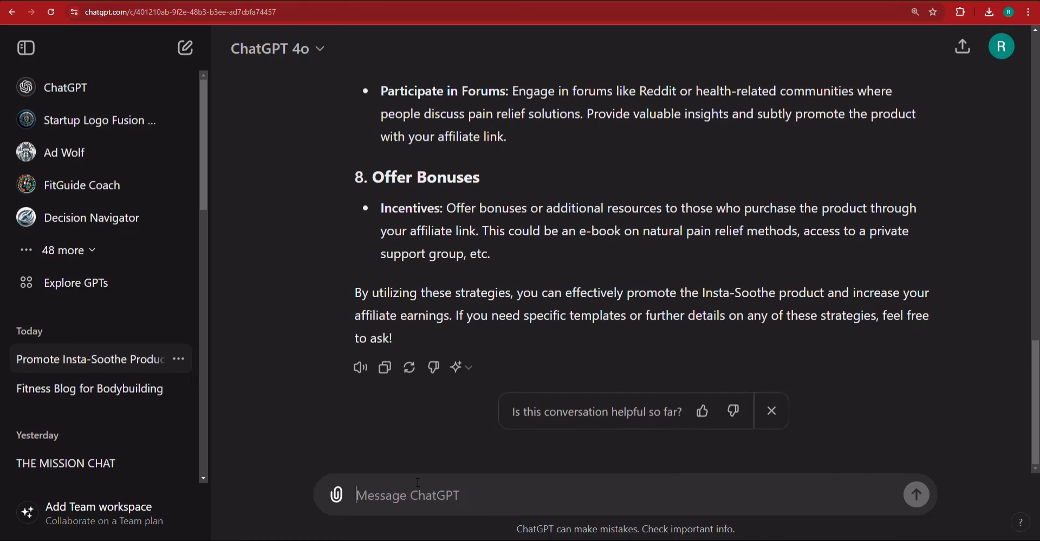
- Write a follow-up prompt requesting a 60 second commercial script, with the narrator's voiceover for every 5 seconds
{"action": "type", "text": "now, wr"}
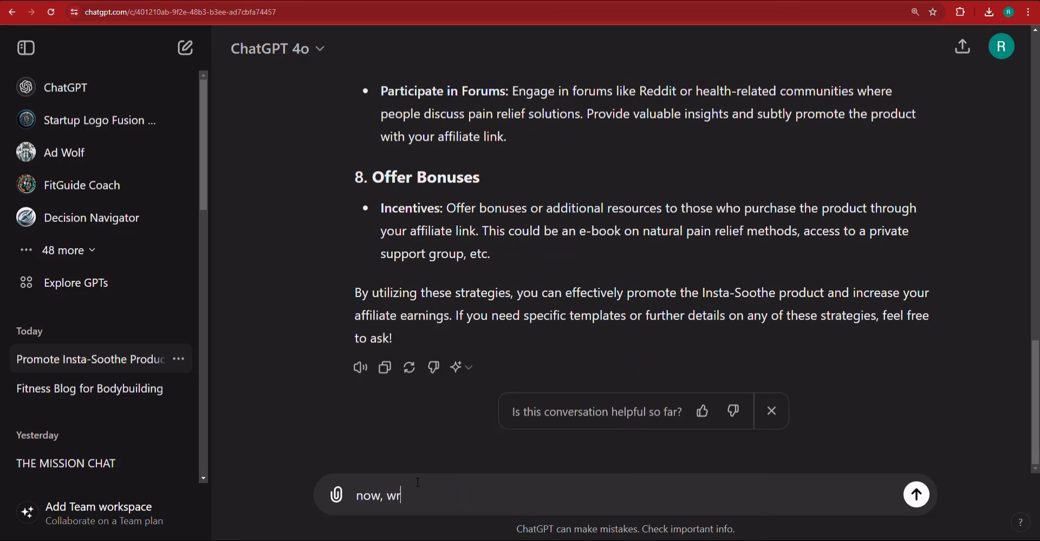
{"action": "type", "text": "ite a scritpt for a 2 mi"}
{"action": "key", "text": "BackSpace"}
{"action": "key", "text": "BackSpace"}
{"action": "key", "text": "BackSpace"}
{"action": "key", "text": "BackSpace"}
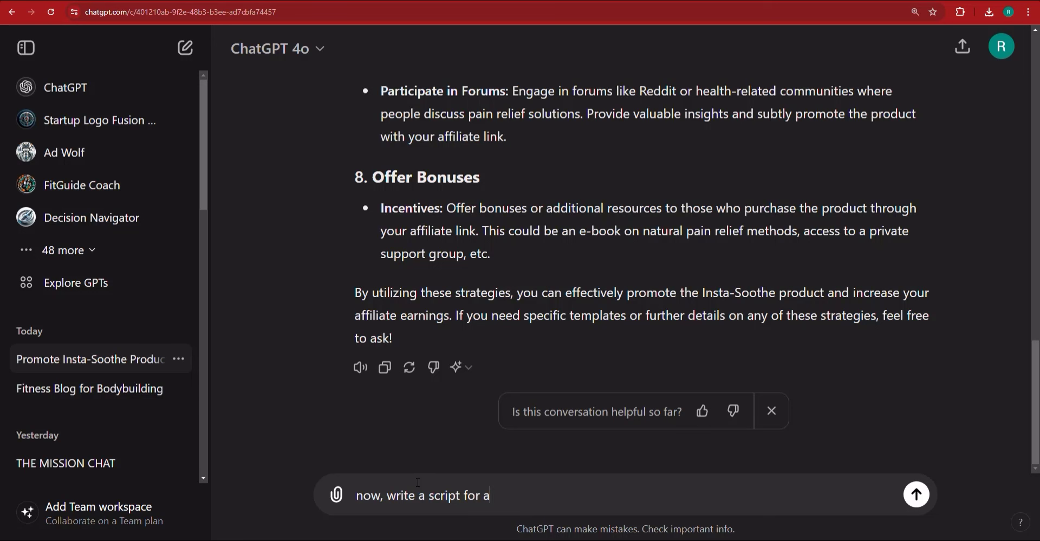
{"action": "type", "text": "60 second commercial, for every 5 seconds, write the vo"}
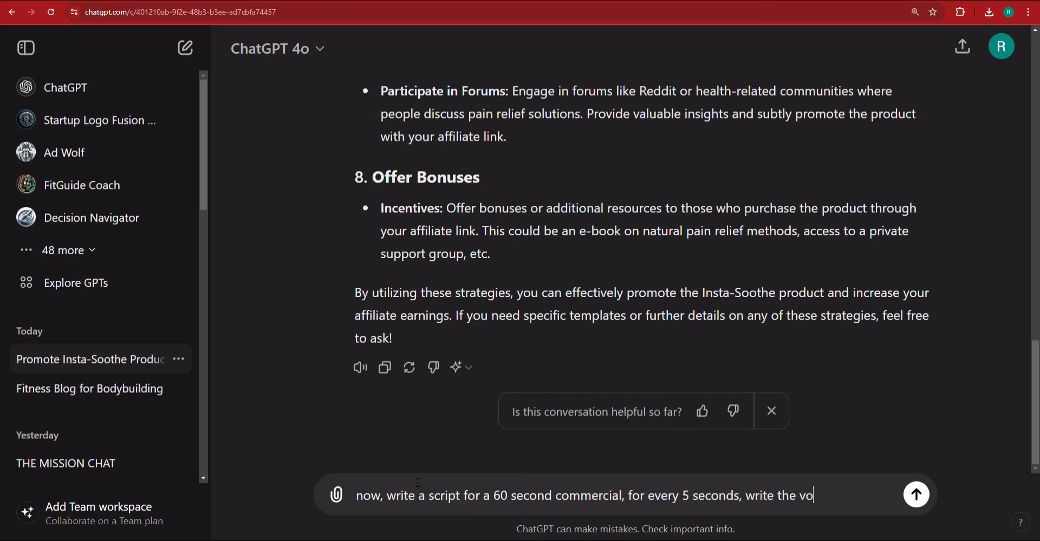
{"action": "type", "text": "iceover that th"}
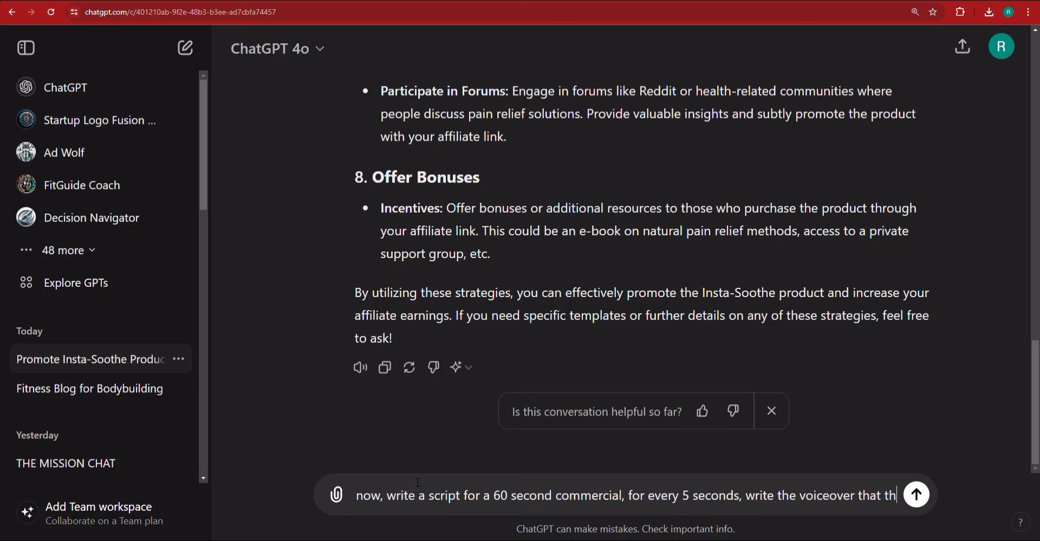
{"action": "type", "text": "e na"}
{"action": "key", "text": "BackSpace"}
{"action": "type", "text": "narrator must say"}
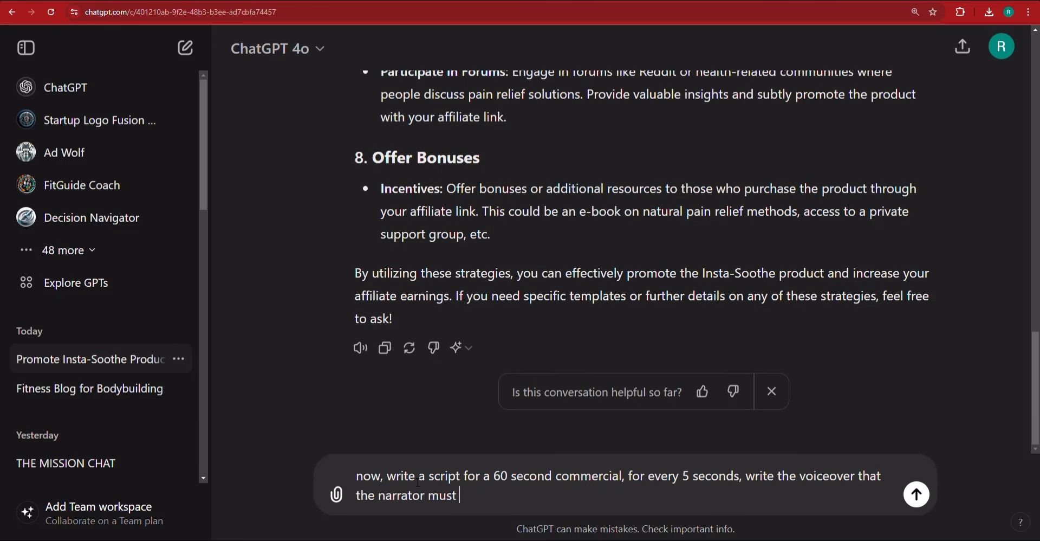
- Complete the script prompt by also requesting a background video description for each 5 second scene, for all scenes, and send it
{"action": "type", "text": "ell as"}
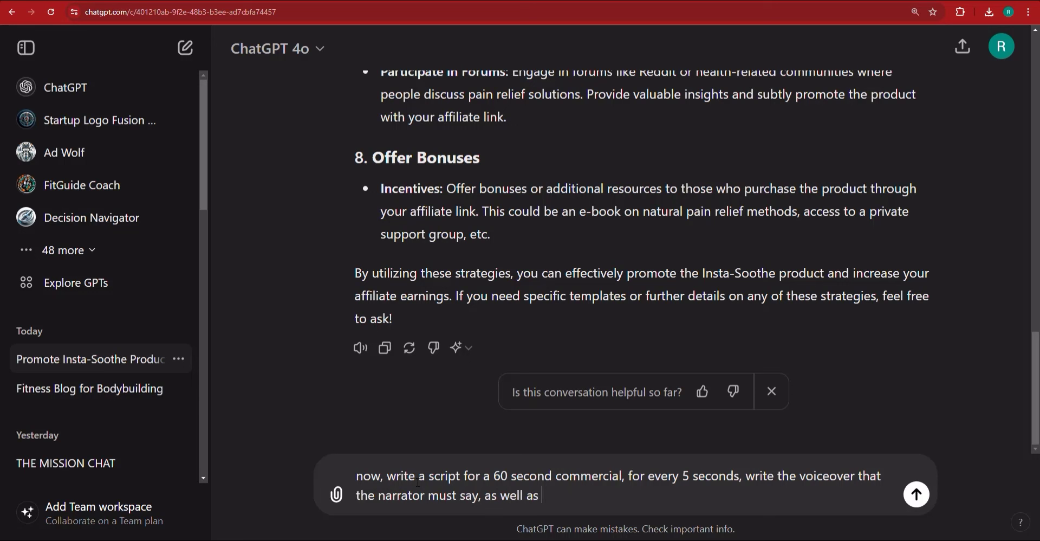
{"action": "type", "text": " describe the background video for that"}
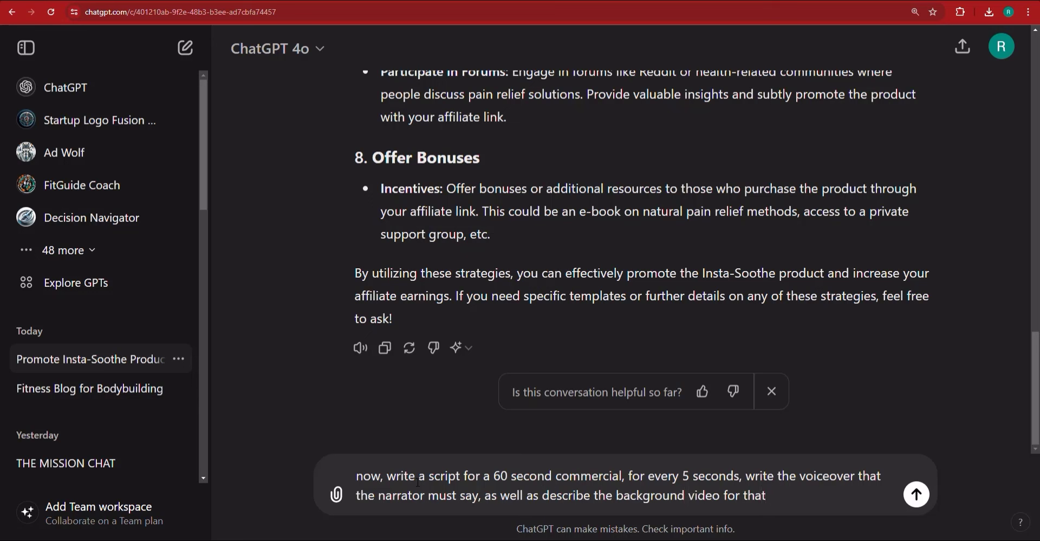
{"action": "type", "text": " 5 second scene, and do this for ah"}
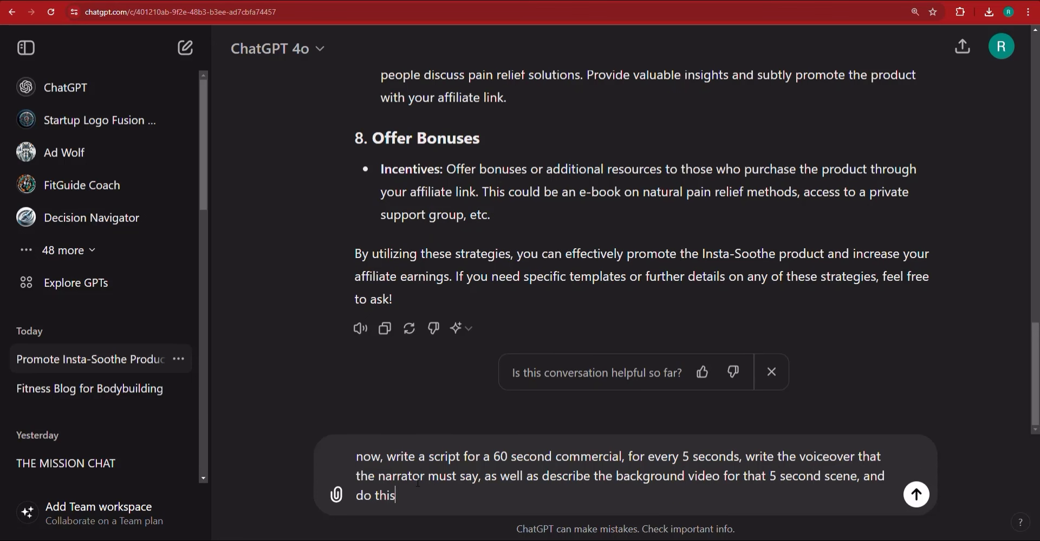
{"action": "key", "text": "BackSpace"}
{"action": "key", "text": "BackSpace"}
{"action": "type", "text": "all scenes."}
{"action": "key", "text": "Return"}
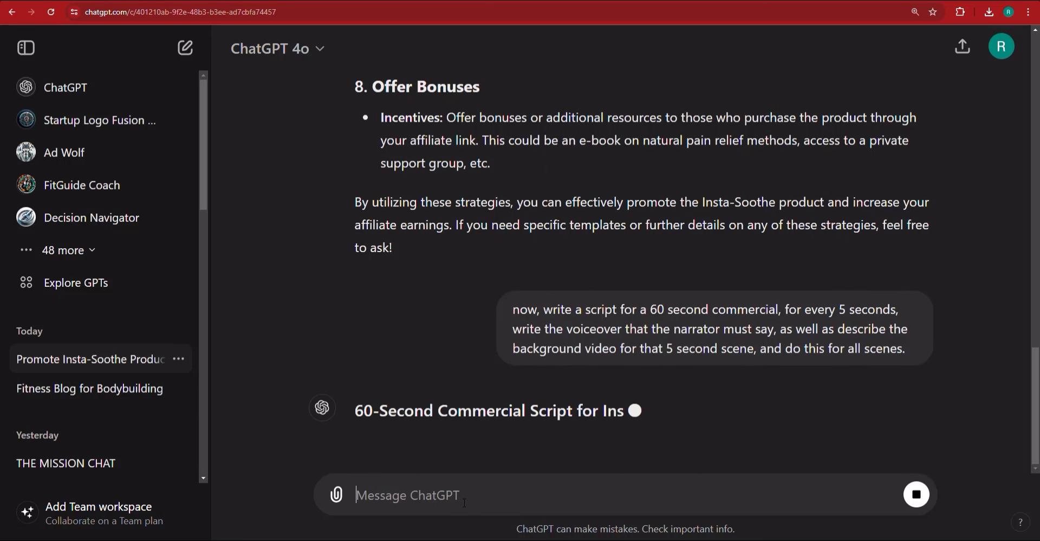
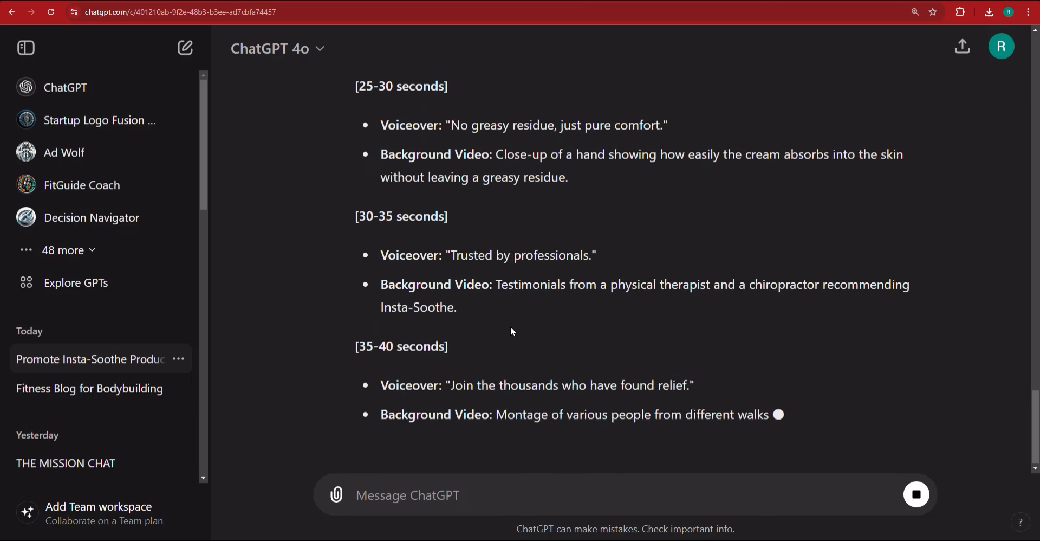
- Review the generated script and draft a follow-up prompt reading "Take the voiceovers, and put them all in one line"
{"action": "scroll", "coordinate": [512, 329], "scroll_direction": "up", "scroll_amount": 5}
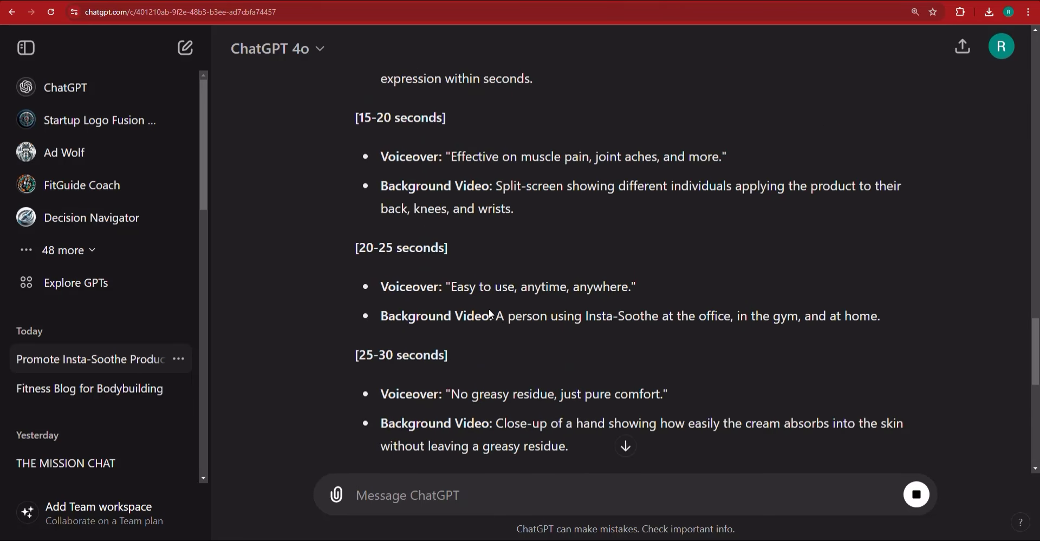
{"action": "scroll", "coordinate": [492, 311], "scroll_direction": "down", "scroll_amount": 10}
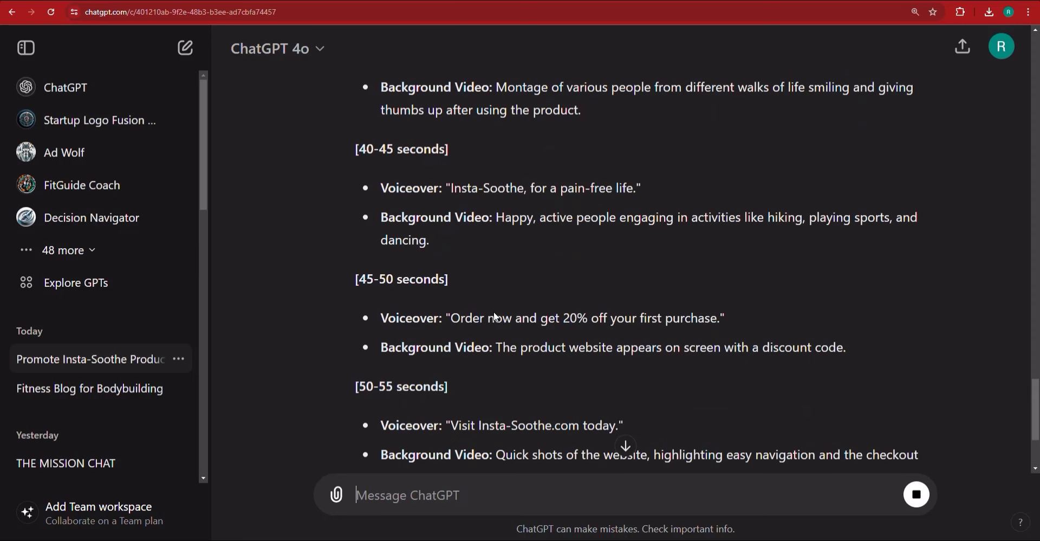
{"action": "scroll", "coordinate": [506, 340], "scroll_direction": "down", "scroll_amount": 3}
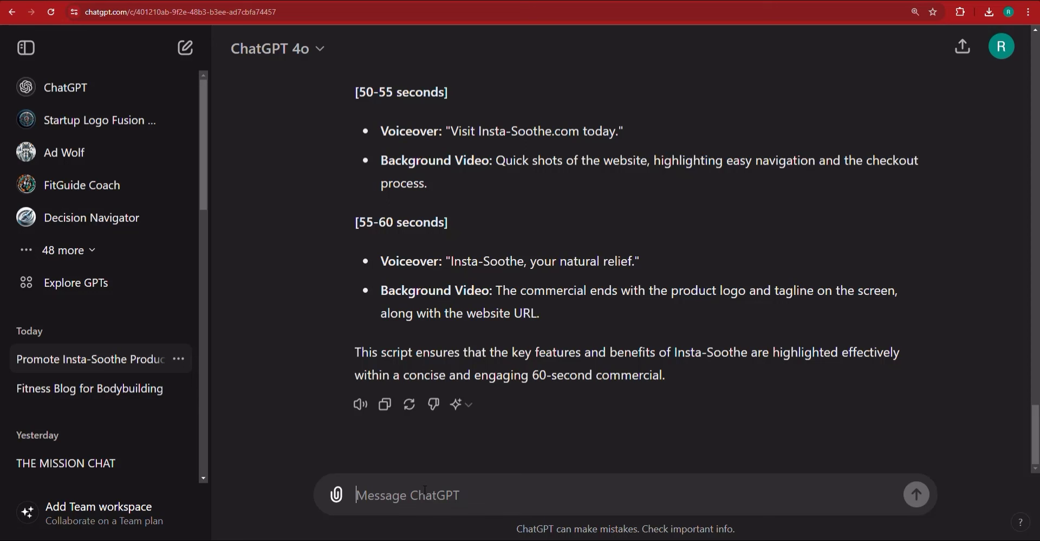
{"action": "type", "text": "tAKE T"}
{"action": "key", "text": "BackSpace"}
{"action": "key", "text": "BackSpace"}
{"action": "key", "text": "BackSpace"}
{"action": "key", "text": "BackSpace"}
{"action": "key", "text": "BackSpace"}
{"action": "key", "text": "BackSpace"}
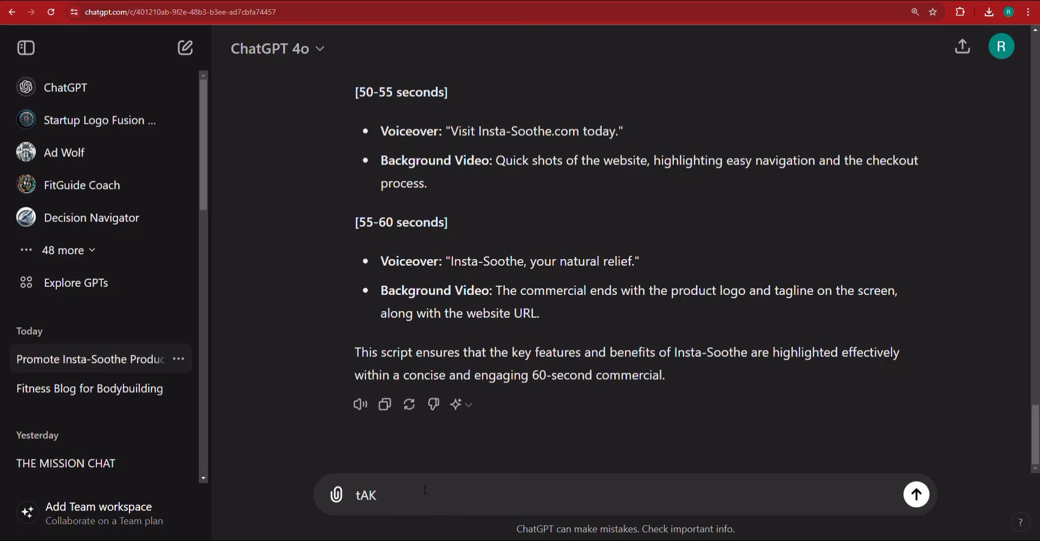
{"action": "type", "text": "Take the voiceovers, and"}
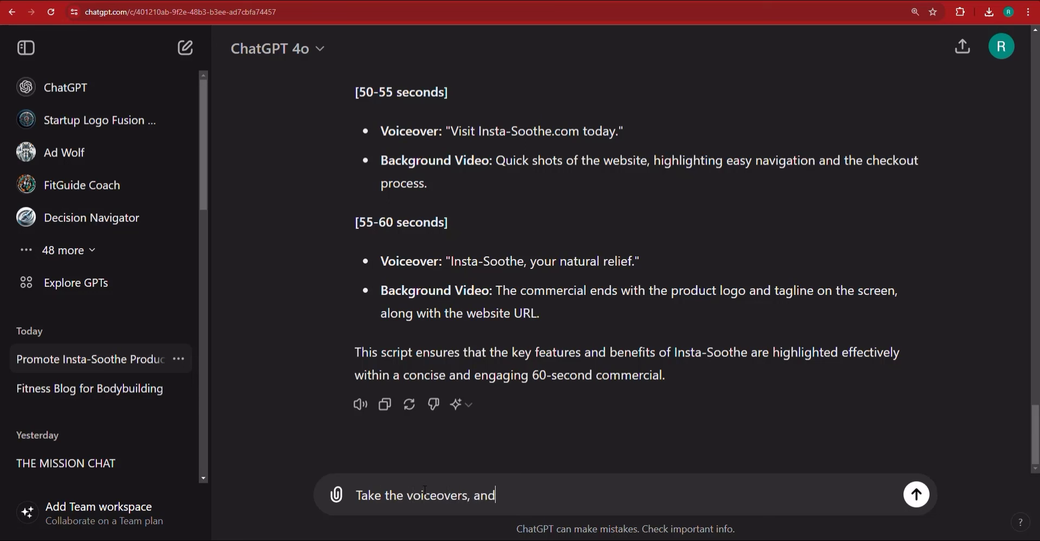
{"action": "type", "text": " put them all in one line"}
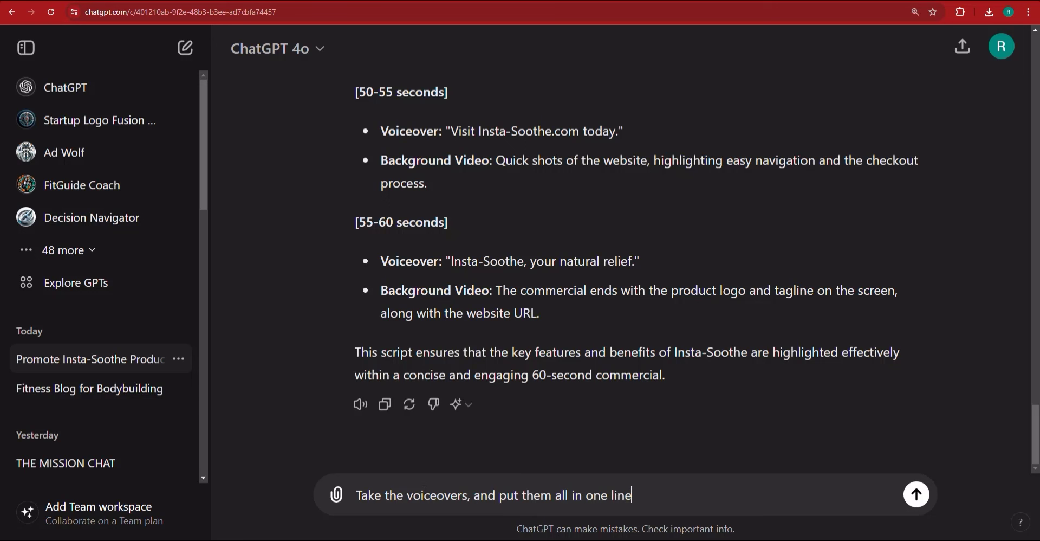
- Reword the draft prompt to "Take the voiceovers, and assemble them all in one paragraph"
{"action": "key", "text": "BackSpace"}
{"action": "key", "text": "BackSpace"}
{"action": "key", "text": "BackSpace"}
{"action": "key", "text": "BackSpace"}
{"action": "type", "text": "paragh"}
{"action": "key", "text": "BackSpace"}
{"action": "key", "text": "BackSpace"}
{"action": "type", "text": "graph"}
{"action": "double_click", "coordinate": [505, 494]}
{"action": "type", "text": "assemb"}
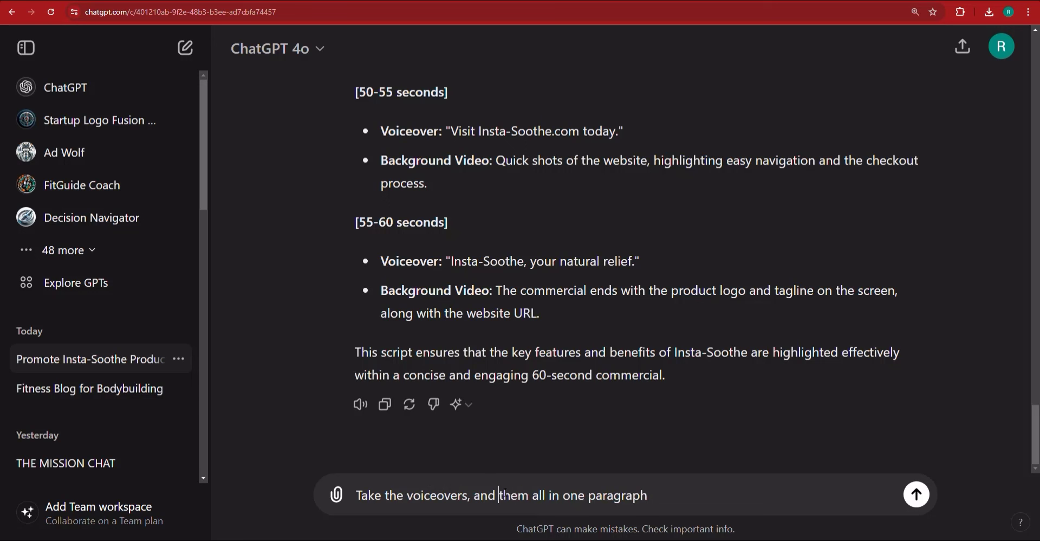
{"action": "type", "text": "le"}
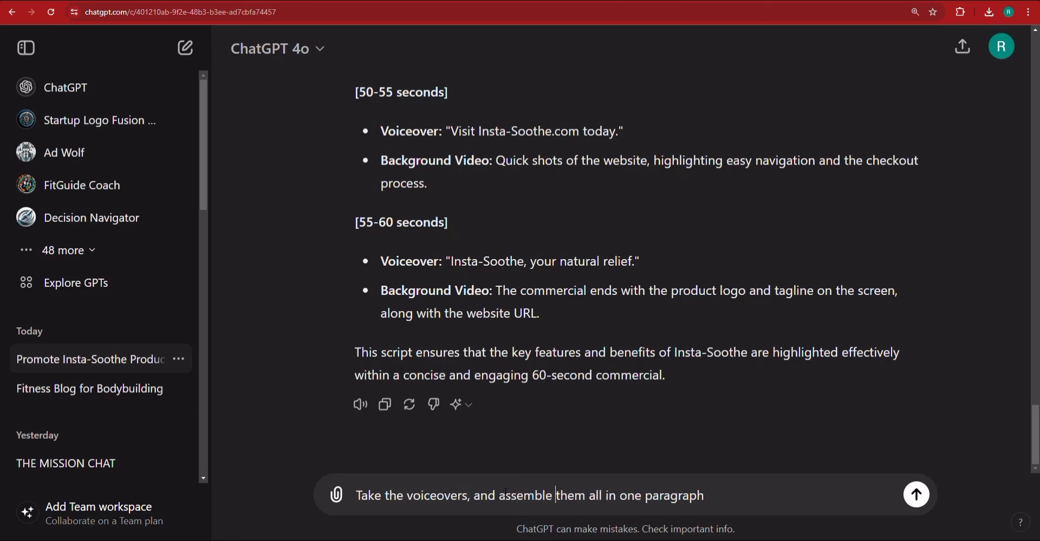
- Extend the prompt with a request to assemble all the background video descriptions in bullets, and send it
{"action": "left_click", "coordinate": [721, 499]}
{"action": "type", "text": ". and assemble all the bacg"}
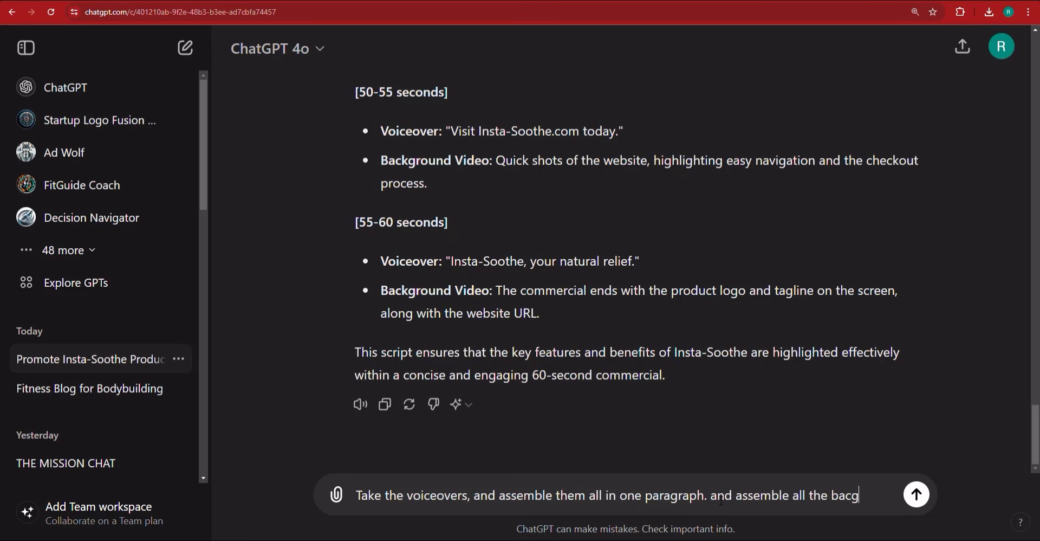
{"action": "type", "text": "round video descr"}
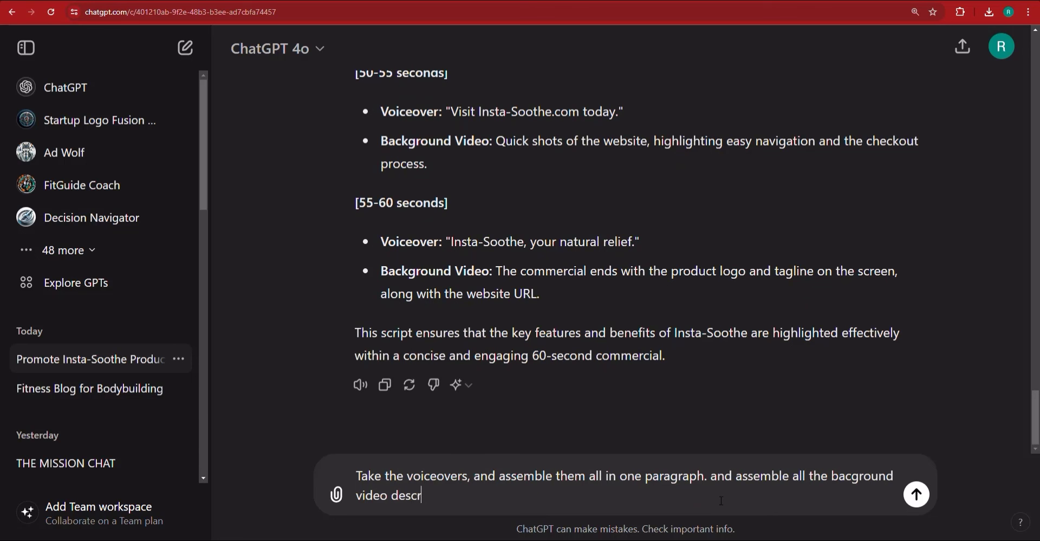
{"action": "type", "text": "iptions in bullets."}
{"action": "key", "text": "Return"}
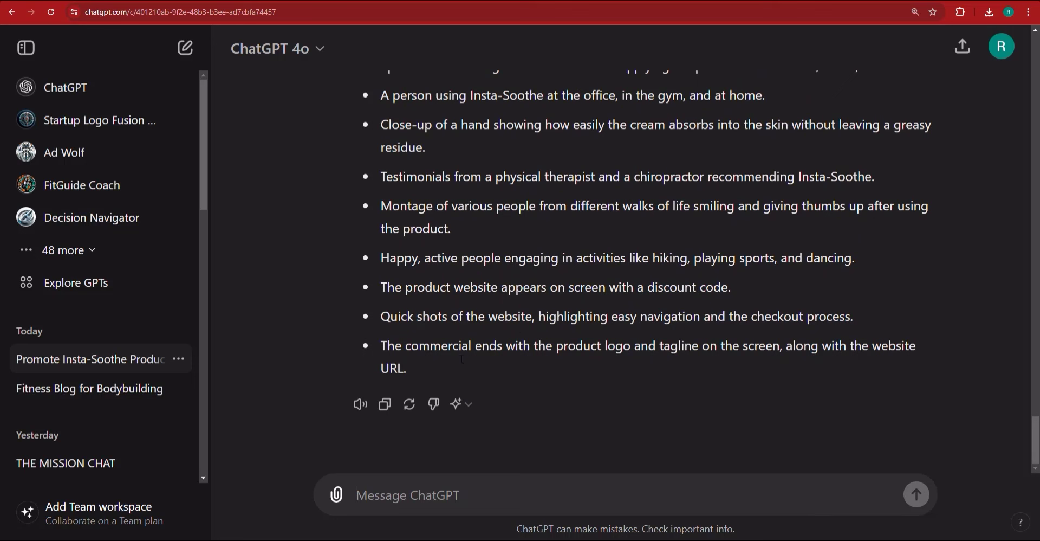
- Send ChatGPT the prompt "shorten the background video descriptions to a minimum."
{"action": "type", "text": "TAKE THE"}
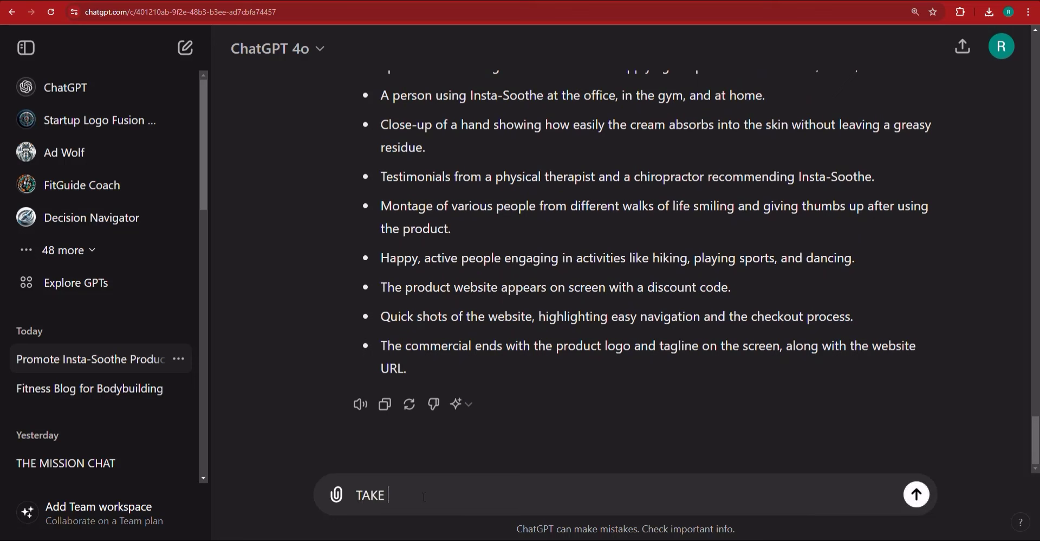
{"action": "key", "text": "BackSpace"}
{"action": "key", "text": "BackSpace"}
{"action": "key", "text": "BackSpace"}
{"action": "key", "text": "BackSpace"}
{"action": "key", "text": "BackSpace"}
{"action": "key", "text": "BackSpace"}
{"action": "key", "text": "BackSpace"}
{"action": "key", "text": "BackSpace"}
{"action": "type", "text": "shorten the ba"}
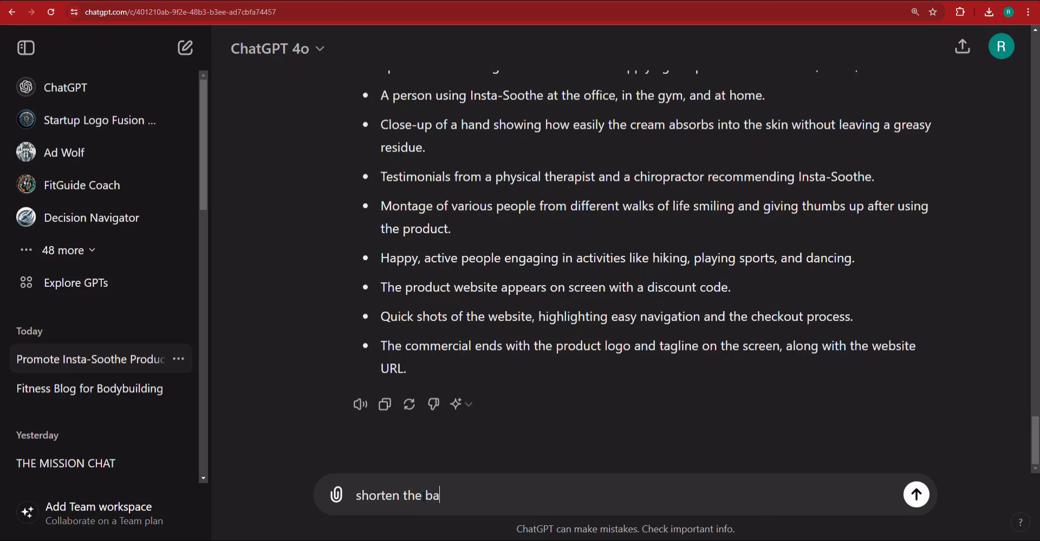
{"action": "type", "text": "ckground video d"}
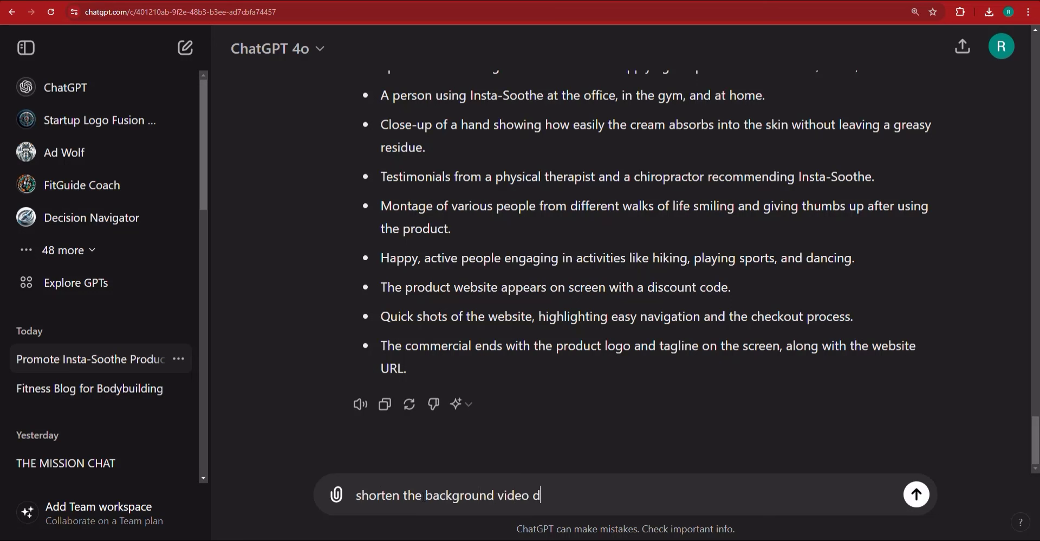
{"action": "type", "text": "escriptions to"}
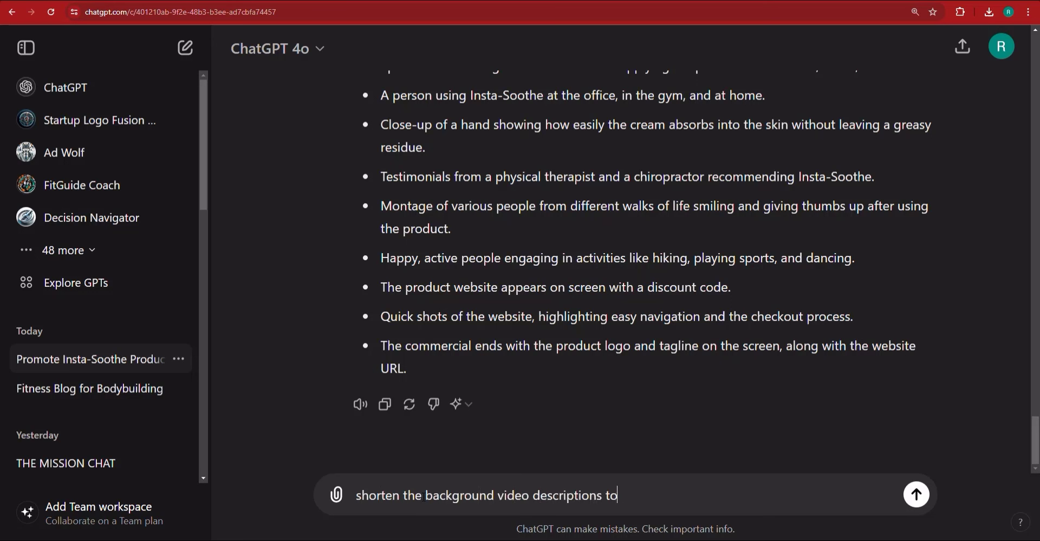
{"action": "type", "text": " a minimum."}
{"action": "key", "text": "Return"}
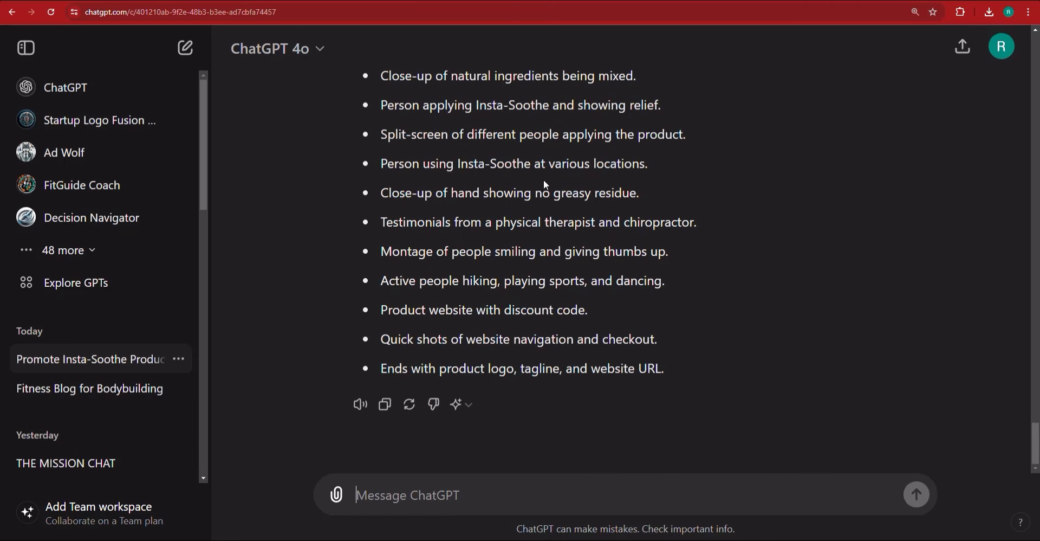
- Copy the assembled voiceovers paragraph from the latest ChatGPT answer and switch to CapCut
{"action": "scroll", "coordinate": [619, 256], "scroll_direction": "up", "scroll_amount": 7}
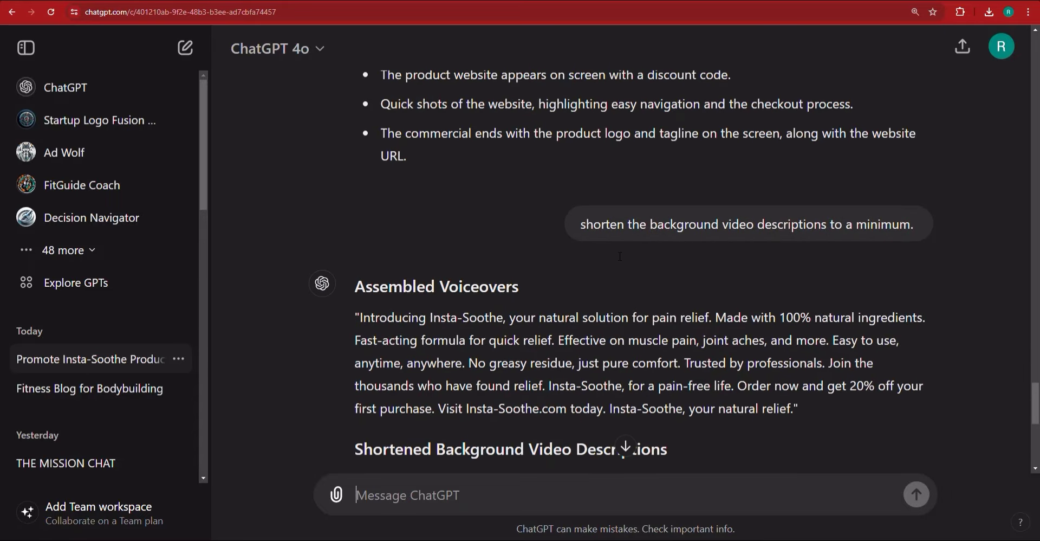
{"action": "triple_click", "coordinate": [393, 337]}
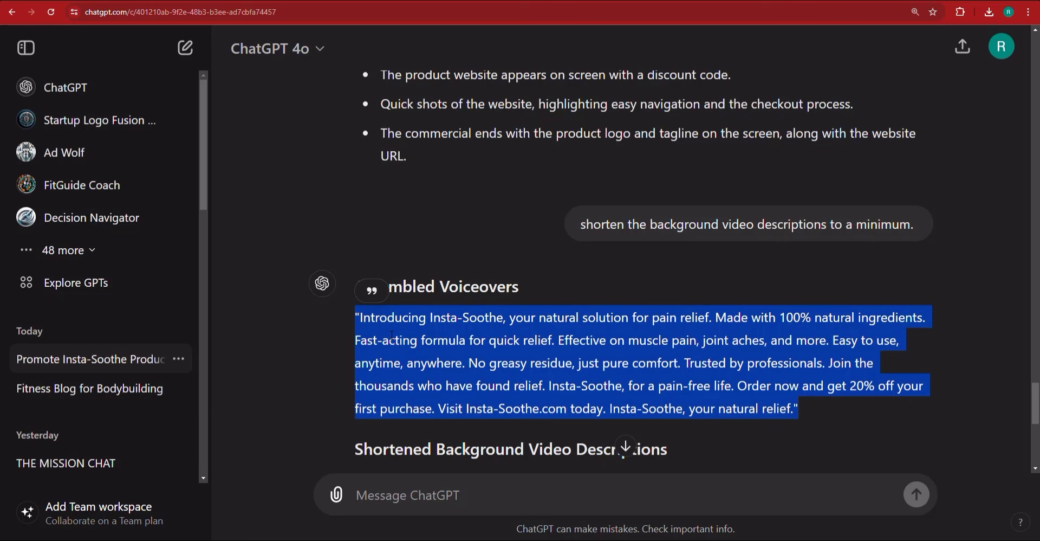
{"action": "key", "text": "alt+Tab"}
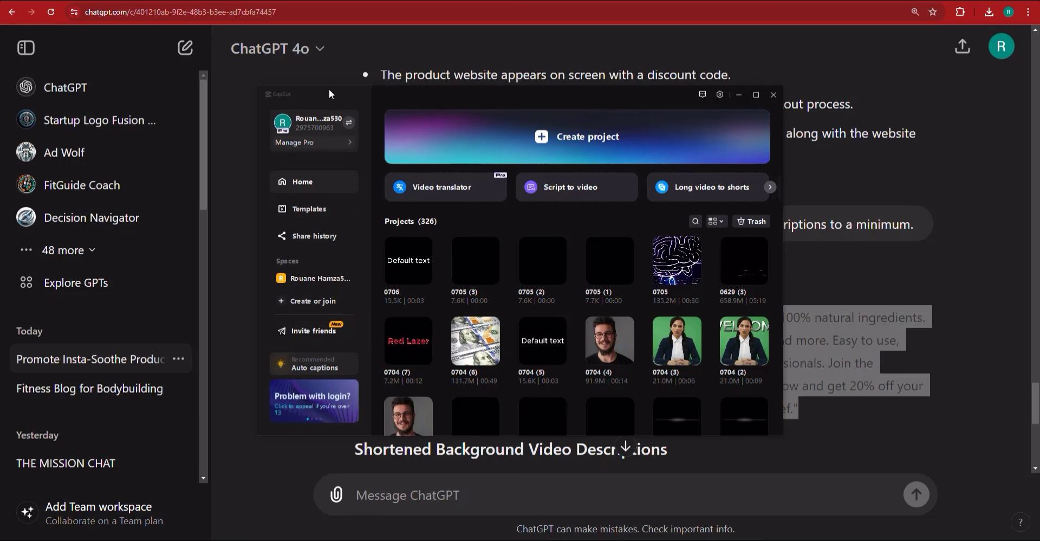
- In a new CapCut project, place a default text clip at the start of the timeline and select its wording for replacement
{"action": "left_click", "coordinate": [507, 154]}
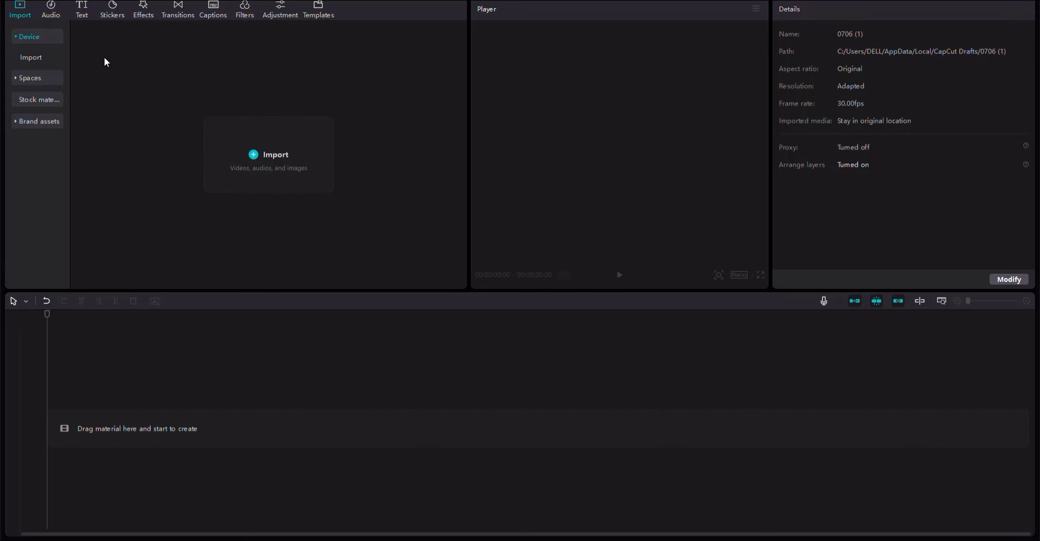
{"action": "left_click", "coordinate": [85, 25]}
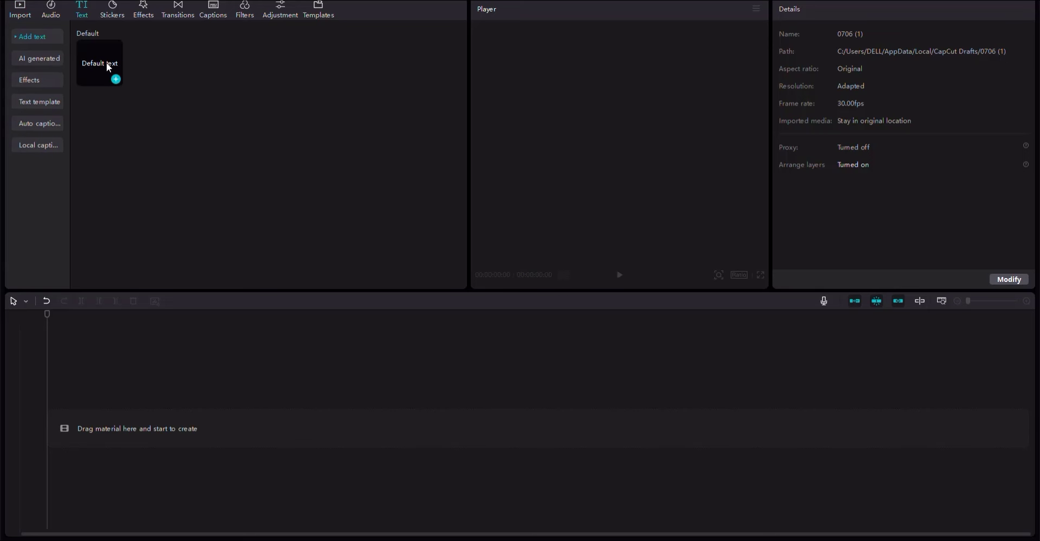
{"action": "left_click_drag", "start_coordinate": [102, 67], "coordinate": [105, 397]}
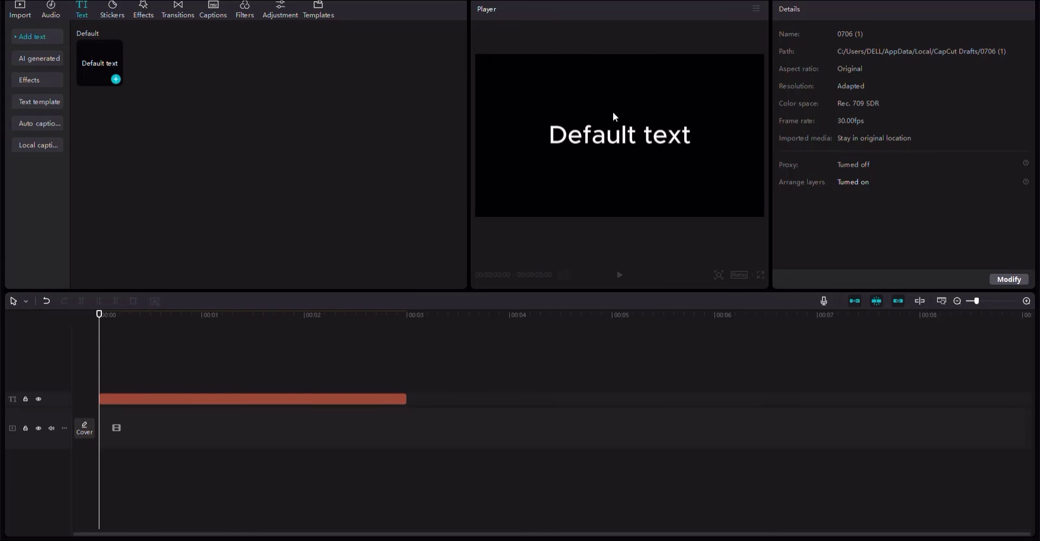
{"action": "left_click", "coordinate": [367, 402]}
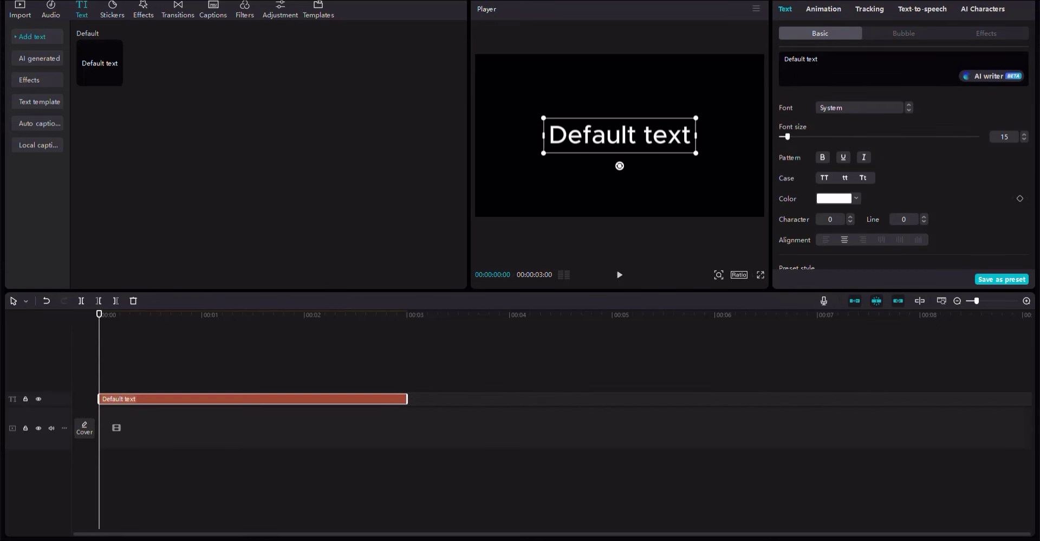
{"action": "triple_click", "coordinate": [817, 59]}
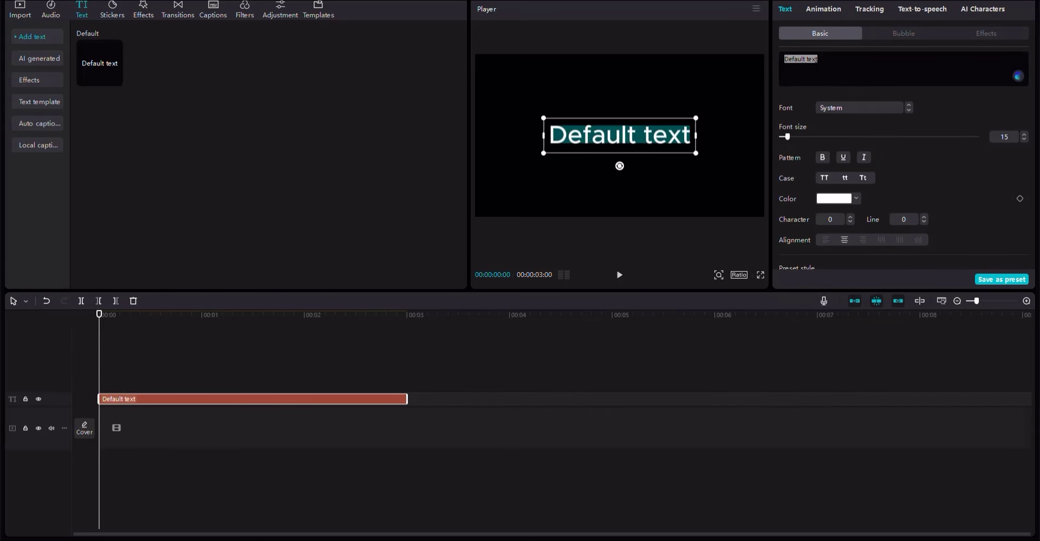
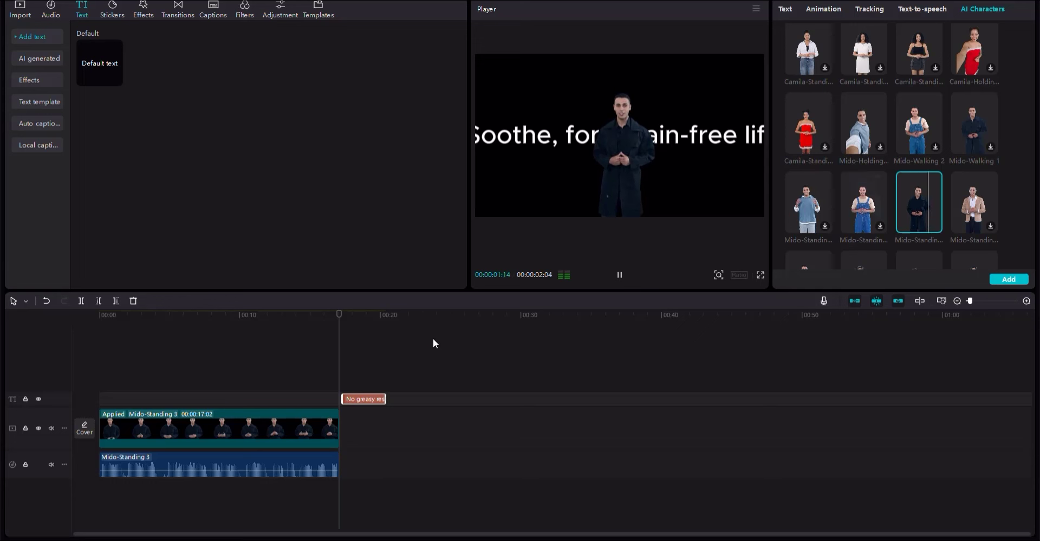
- Add the Mido-Standing 3 AI character with the Commentary Male voice for the second text clip, starting "No greasy residue"
{"action": "scroll", "coordinate": [953, 201], "scroll_direction": "down", "scroll_amount": 2}
{"action": "scroll", "coordinate": [952, 200], "scroll_direction": "down", "scroll_amount": 8}
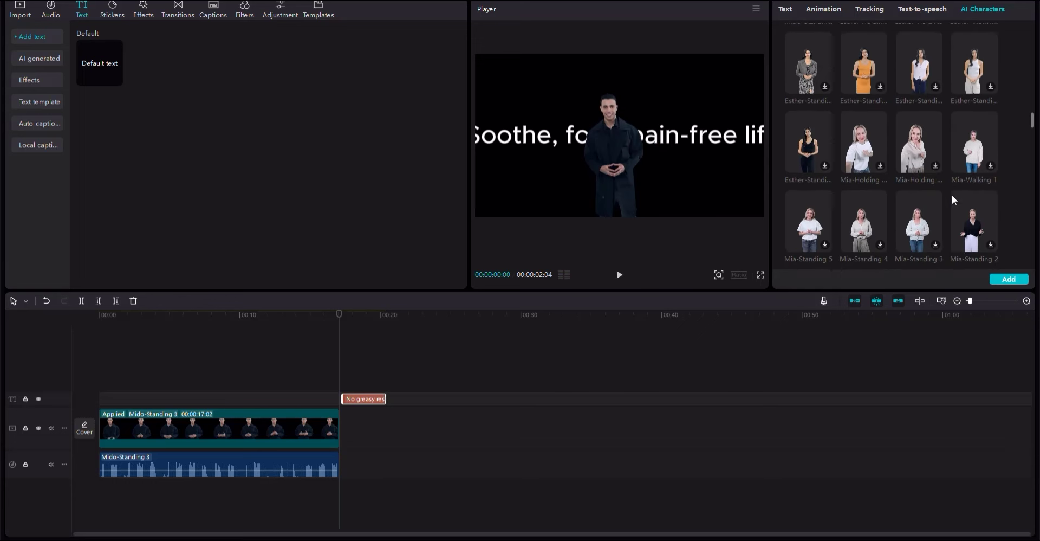
{"action": "scroll", "coordinate": [951, 194], "scroll_direction": "down", "scroll_amount": 5}
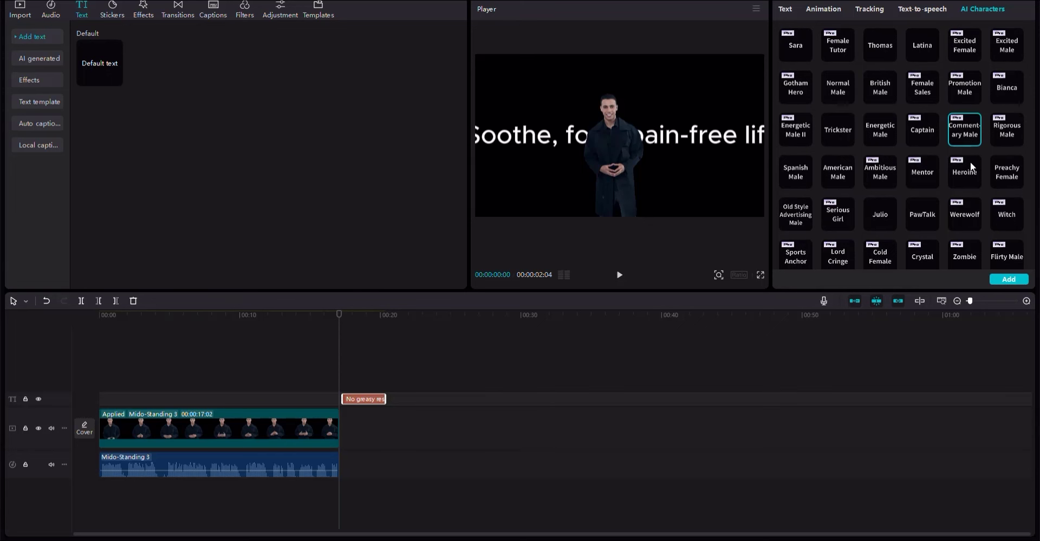
{"action": "left_click", "coordinate": [1008, 279]}
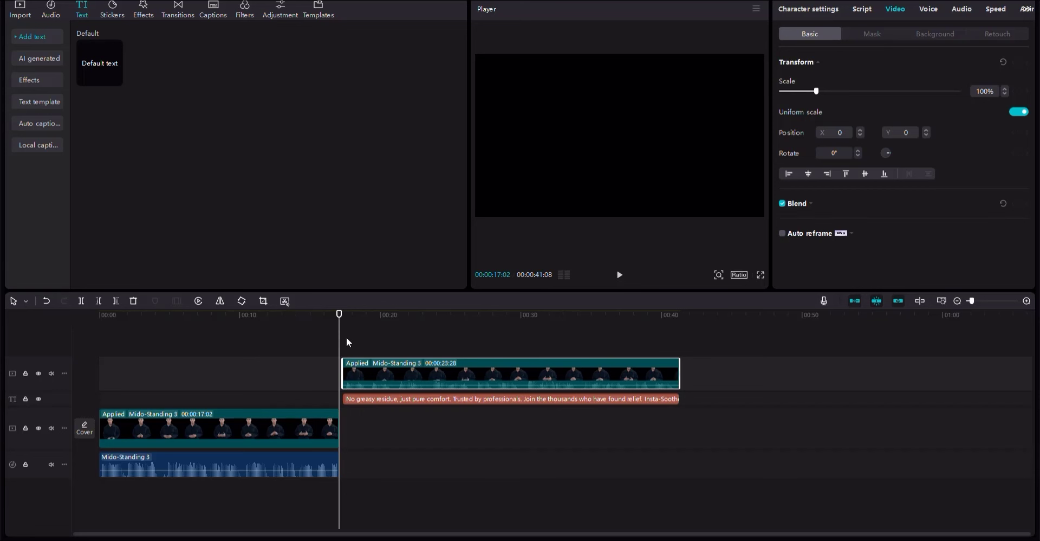
- Extract the audio of the second Mido-Standing 3 clip onto its own track and delete the "No greasy residue" text clip
{"action": "right_click", "coordinate": [390, 372]}
{"action": "left_click", "coordinate": [428, 457]}
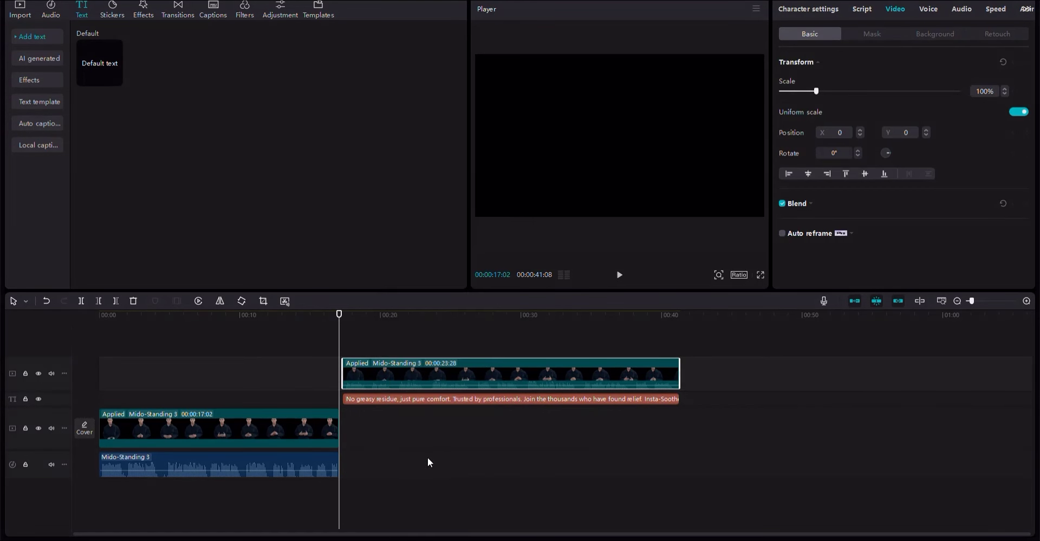
{"action": "left_click", "coordinate": [375, 401]}
{"action": "key", "text": "Delete"}
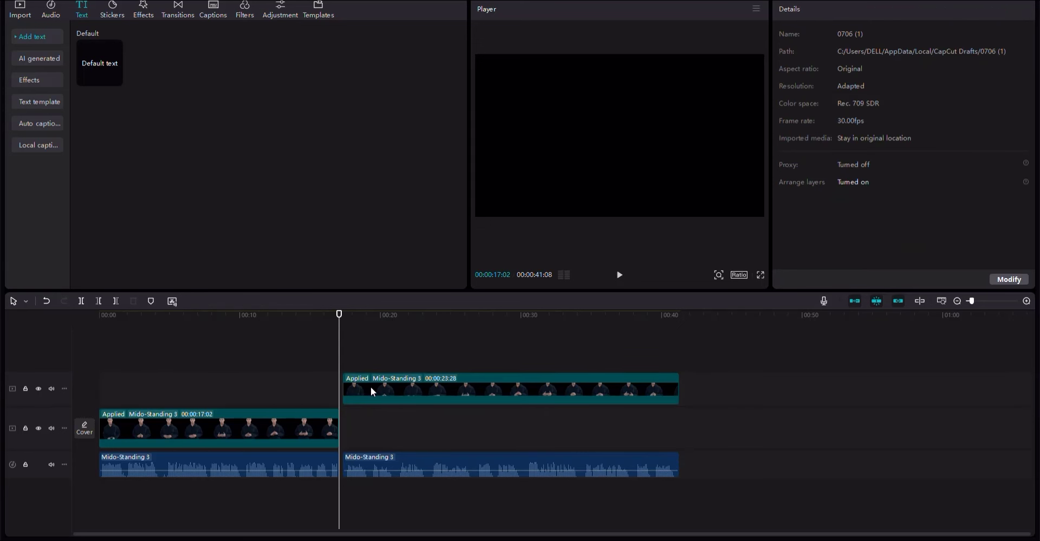
- Move the second Mido-Standing 3 video clip onto the main track directly after the first and shift its audio to close the gap
{"action": "left_click_drag", "start_coordinate": [370, 386], "coordinate": [372, 424]}
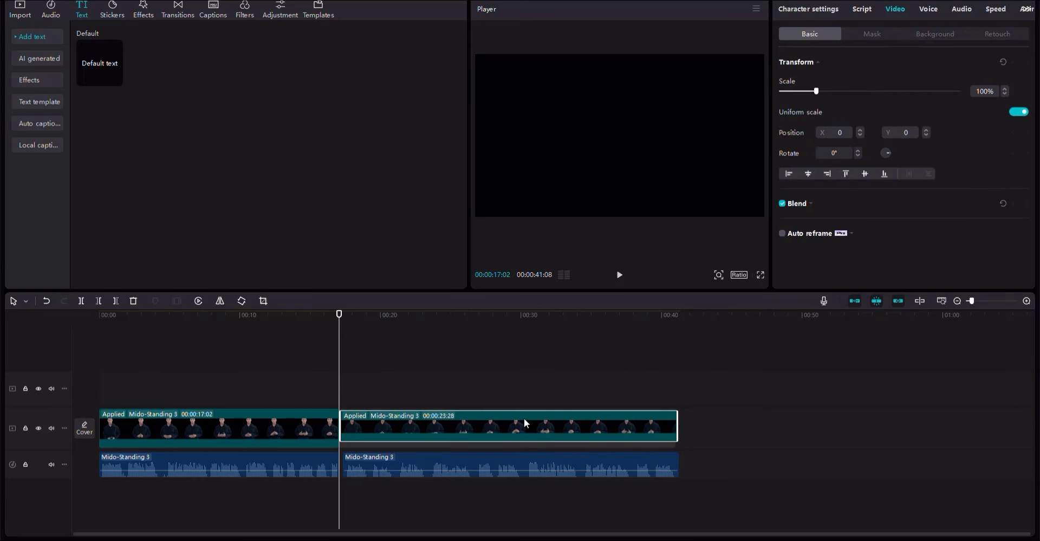
{"action": "left_click_drag", "start_coordinate": [525, 423], "coordinate": [525, 423]}
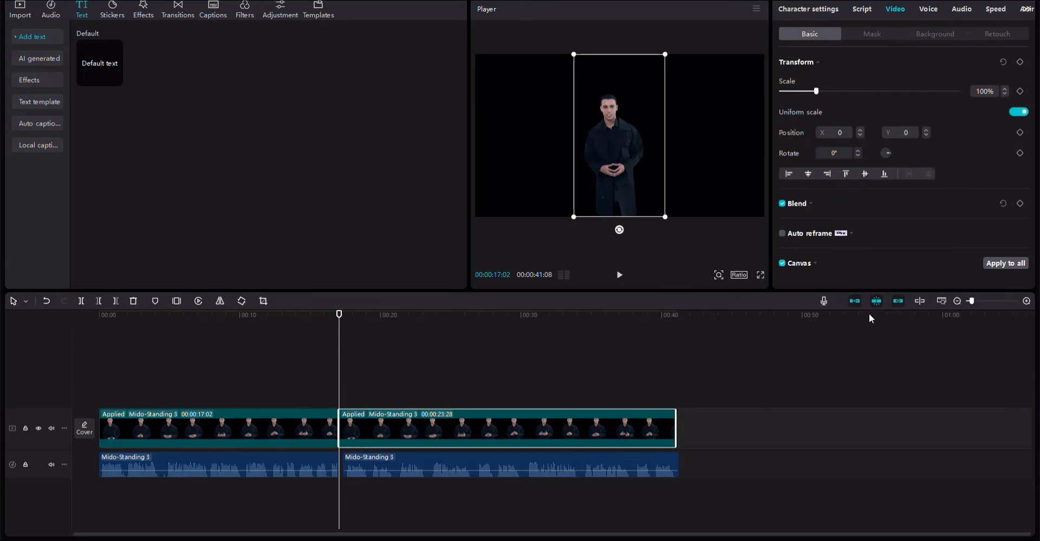
{"action": "left_click", "coordinate": [1026, 301]}
{"action": "left_click", "coordinate": [1026, 301]}
{"action": "left_click", "coordinate": [1026, 301]}
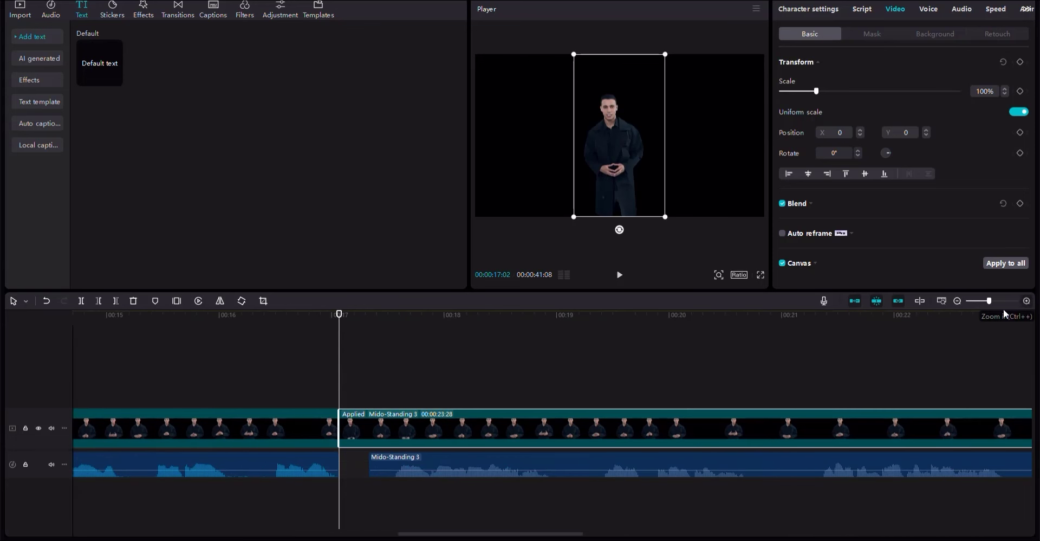
{"action": "left_click", "coordinate": [400, 459]}
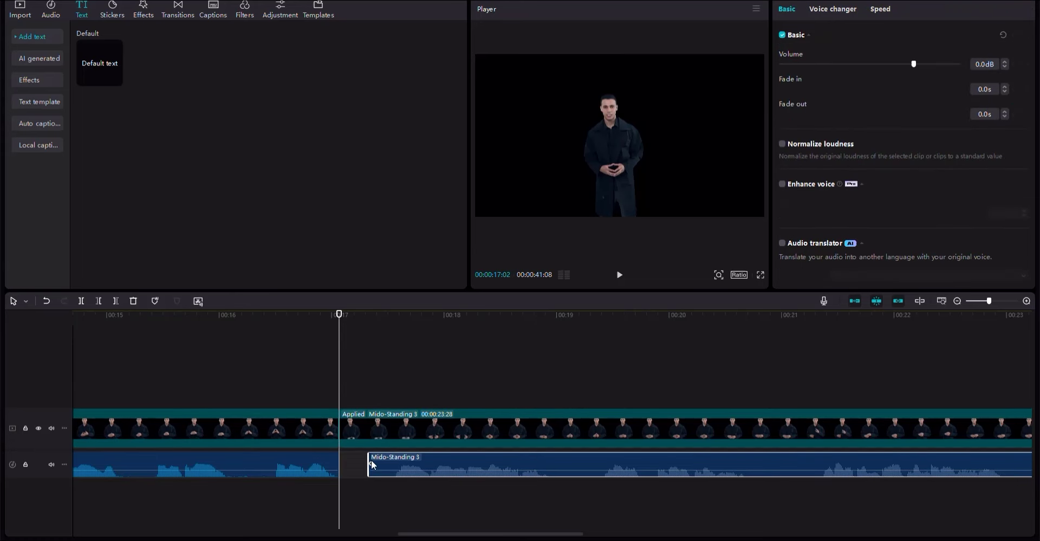
{"action": "left_click_drag", "start_coordinate": [388, 462], "coordinate": [362, 462]}
{"action": "left_click", "coordinate": [378, 505]}
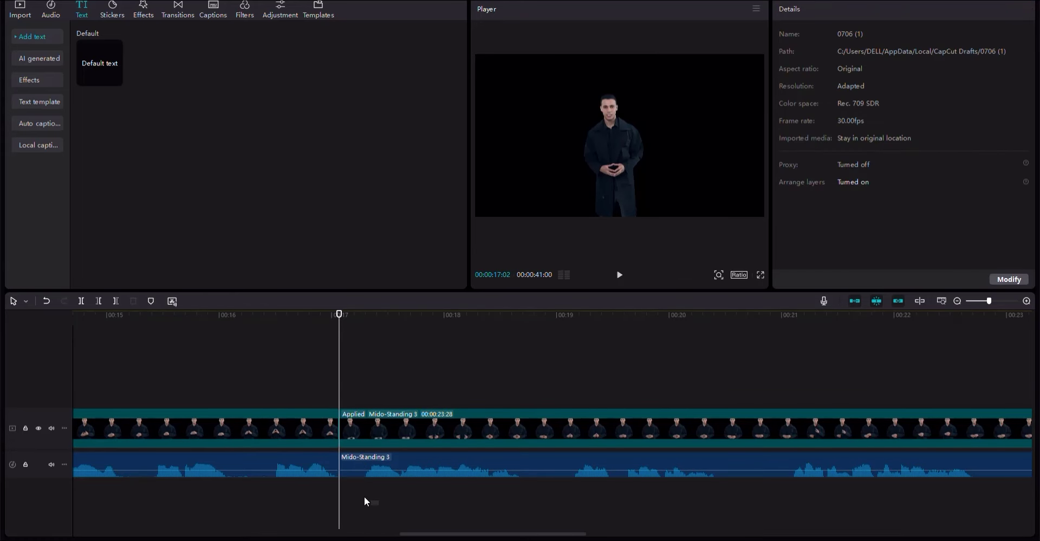
- Group the two extracted Mido-Standing 3 audio clips
{"action": "left_click", "coordinate": [310, 465]}
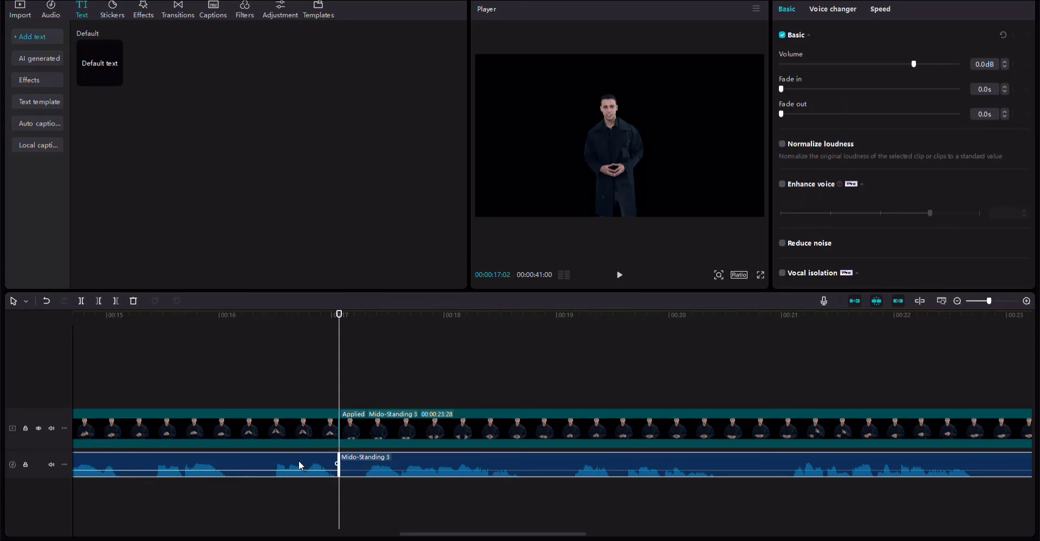
{"action": "right_click", "coordinate": [305, 460]}
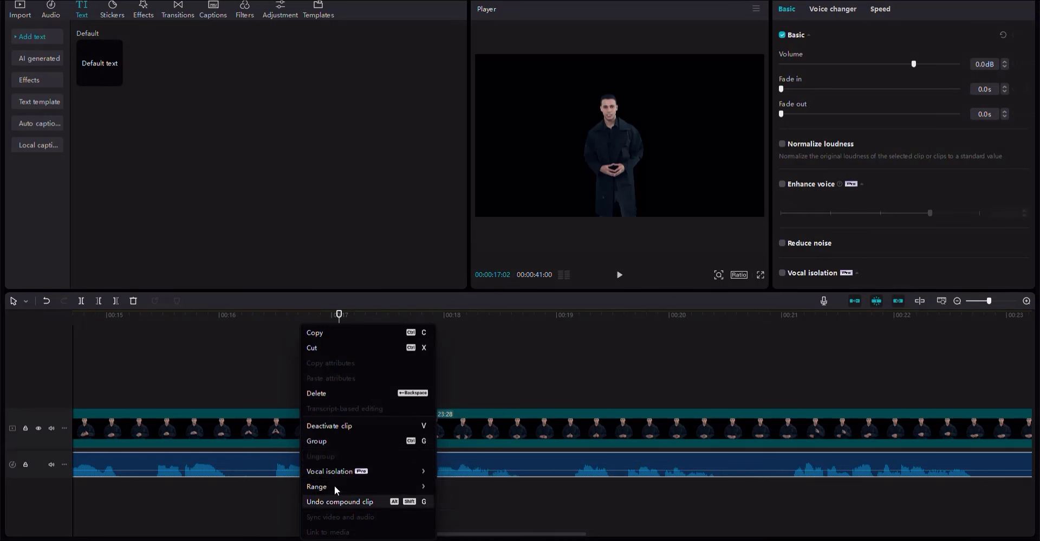
{"action": "left_click", "coordinate": [325, 444]}
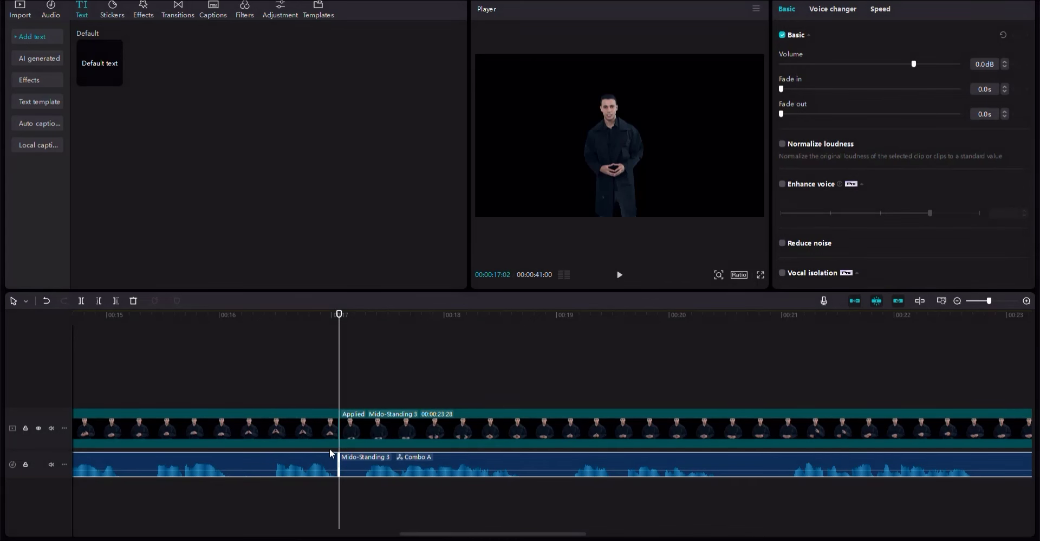
- Raise the grouped audio's volume to 7.3 dB and turn on Enhance voice
{"action": "left_click", "coordinate": [405, 494]}
{"action": "left_click", "coordinate": [476, 456]}
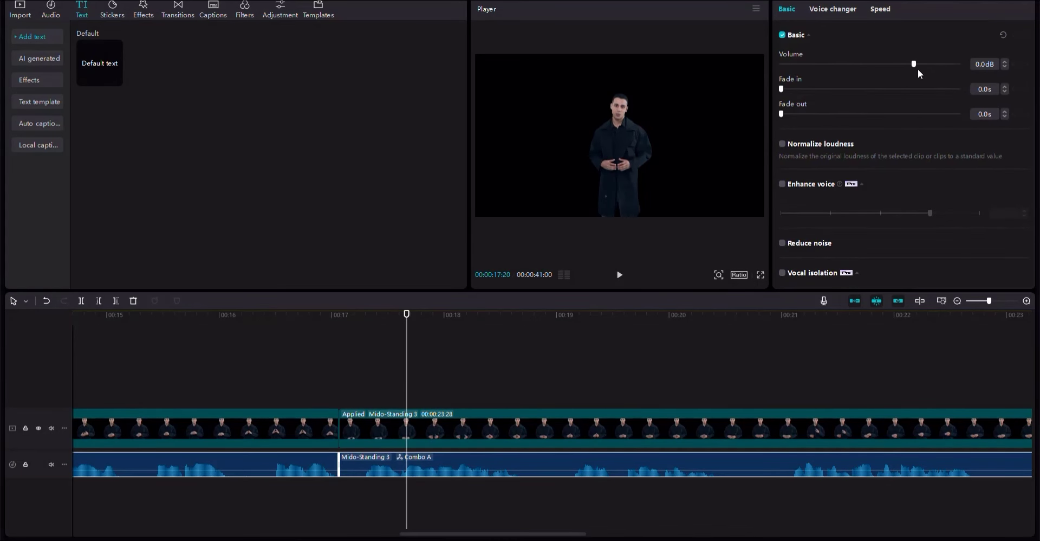
{"action": "left_click_drag", "start_coordinate": [916, 66], "coordinate": [928, 66]}
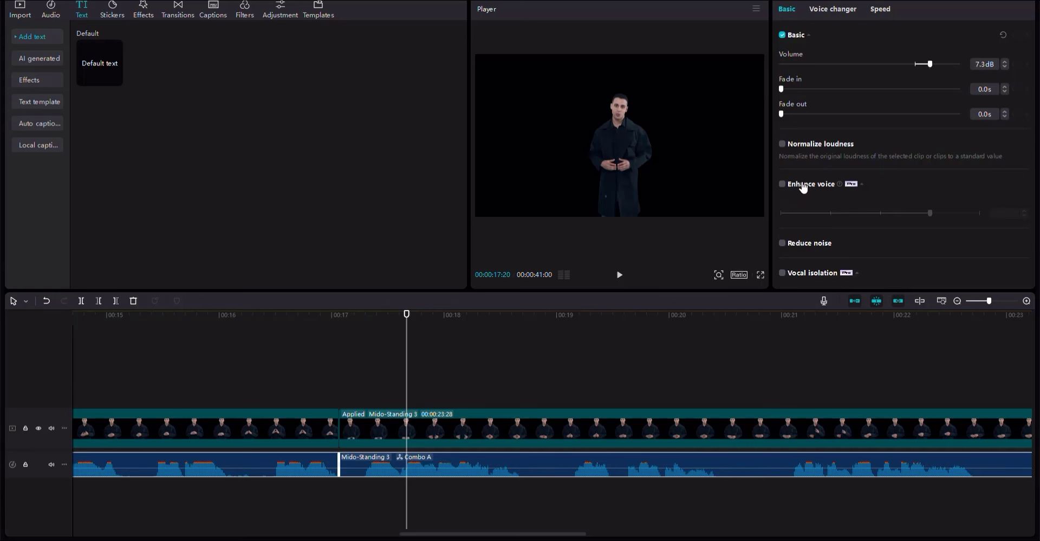
{"action": "left_click", "coordinate": [782, 183]}
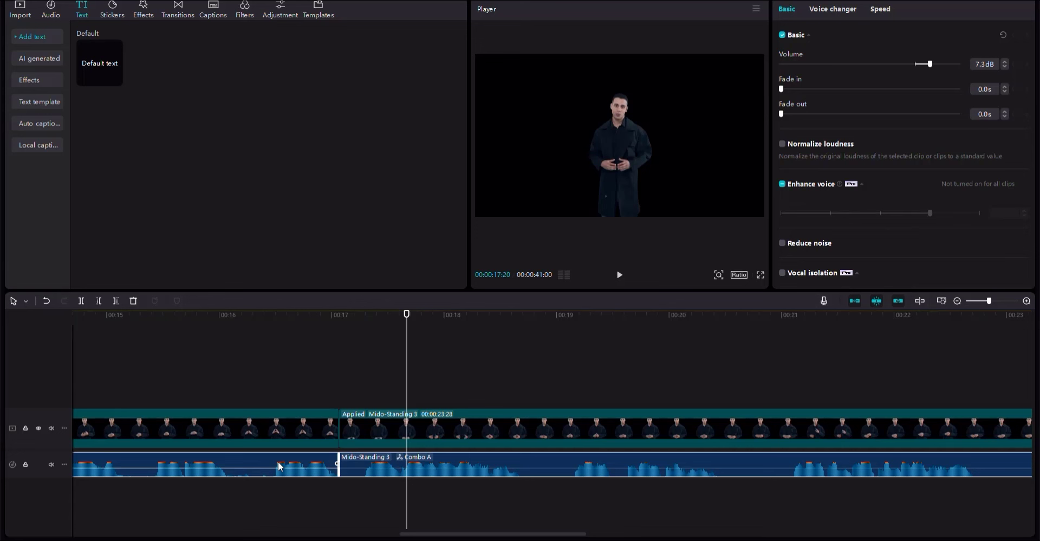
- Return the playhead to the start and combine both Mido-Standing 3 video clips into a compound clip
{"action": "left_click", "coordinate": [666, 524]}
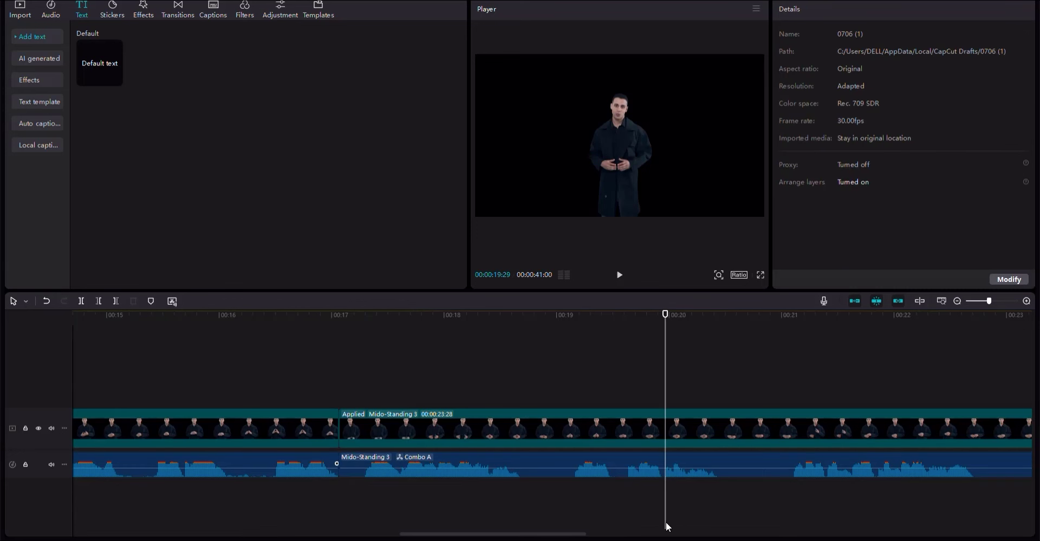
{"action": "left_click", "coordinate": [956, 301]}
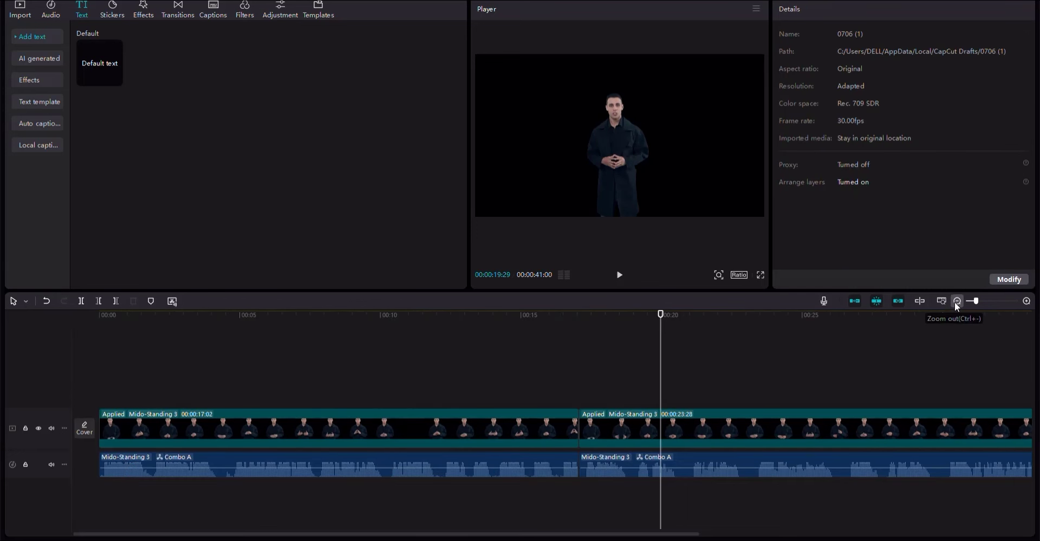
{"action": "left_click", "coordinate": [954, 301]}
{"action": "left_click_drag", "start_coordinate": [180, 356], "coordinate": [81, 324]}
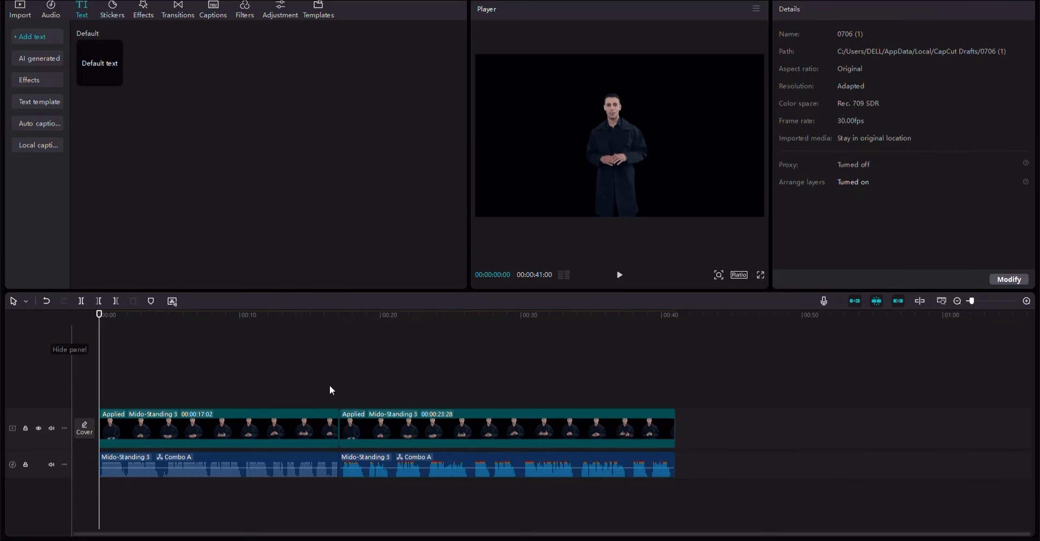
{"action": "left_click", "coordinate": [411, 429]}
{"action": "left_click", "coordinate": [235, 430], "text": "ctrl"}
{"action": "right_click", "coordinate": [245, 430]}
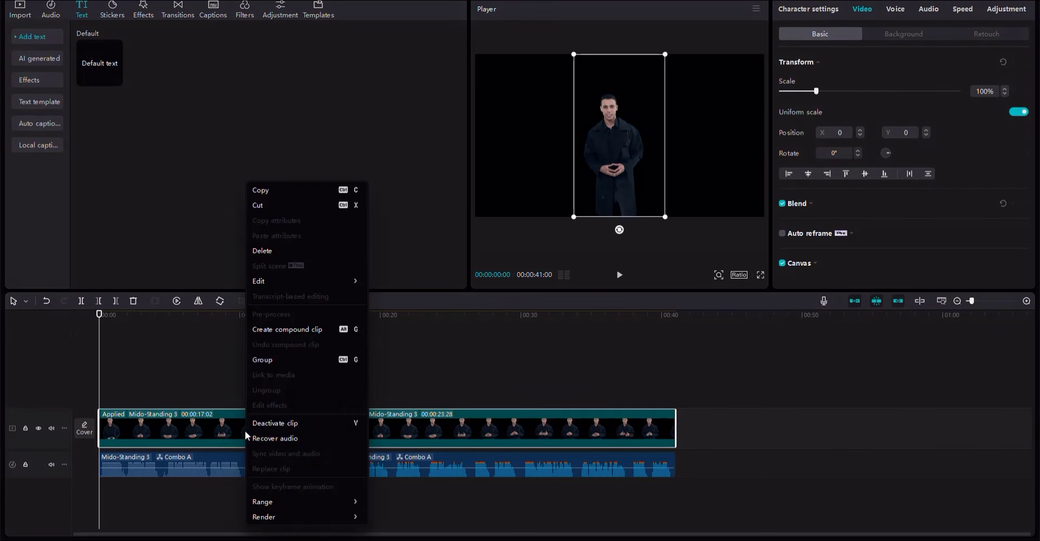
{"action": "left_click", "coordinate": [287, 328]}
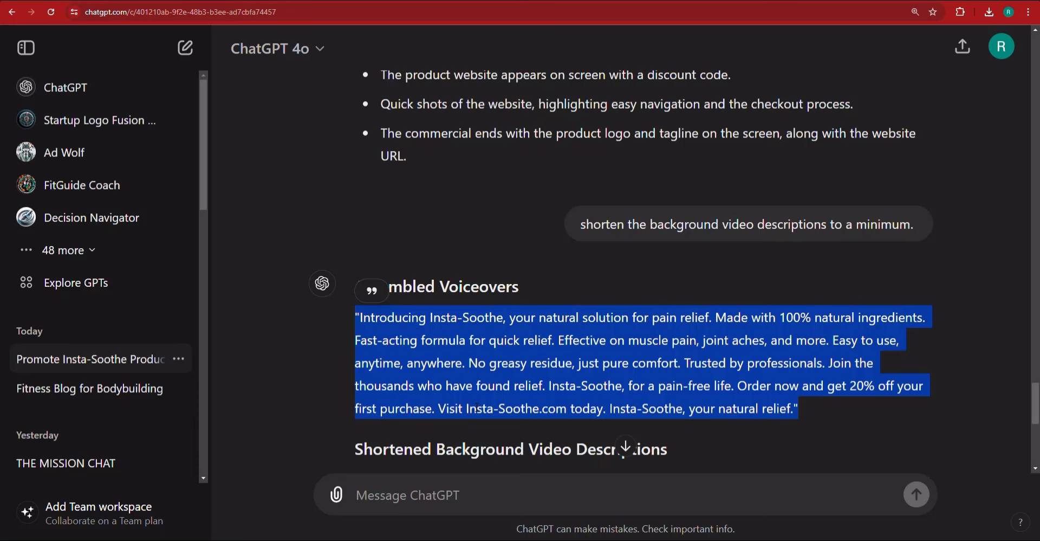
- Switch to the browser, check the shortened background video descriptions in ChatGPT, and open canva.com in the other tab
{"action": "scroll", "coordinate": [474, 408], "scroll_direction": "down", "scroll_amount": 2}
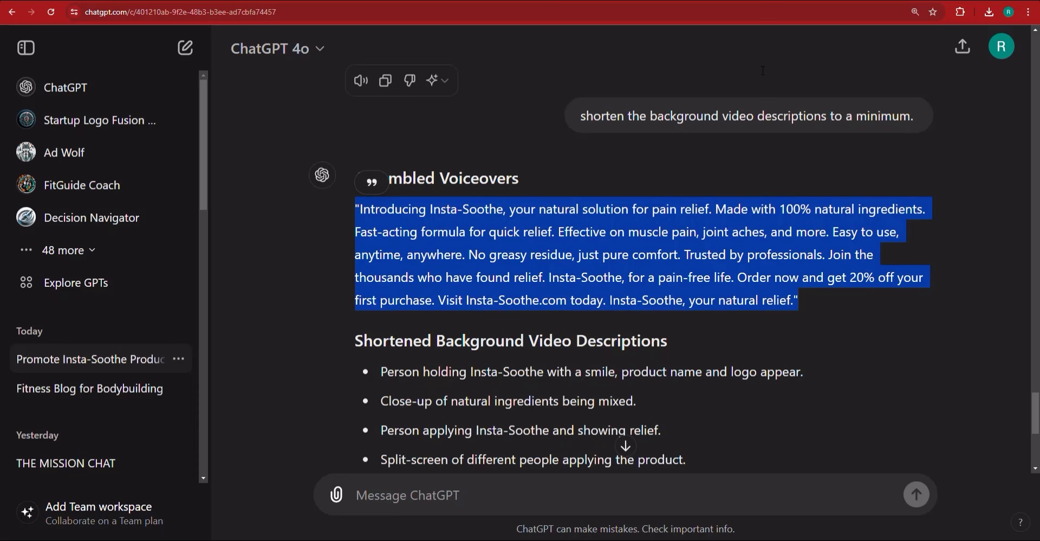
{"action": "key", "text": "ctrl+Tab"}
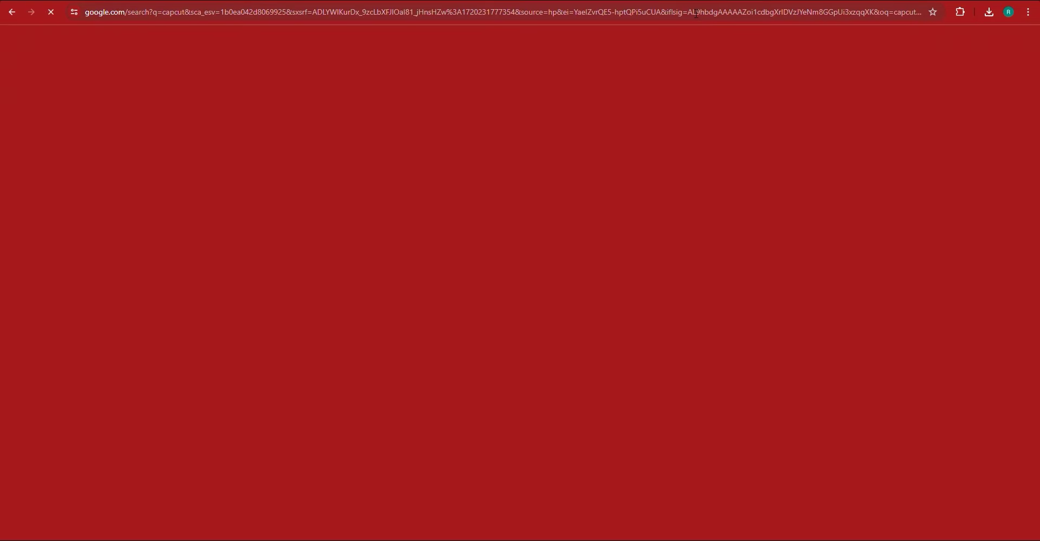
{"action": "left_click", "coordinate": [696, 13]}
{"action": "type", "text": "c"}
{"action": "key", "text": "Return"}
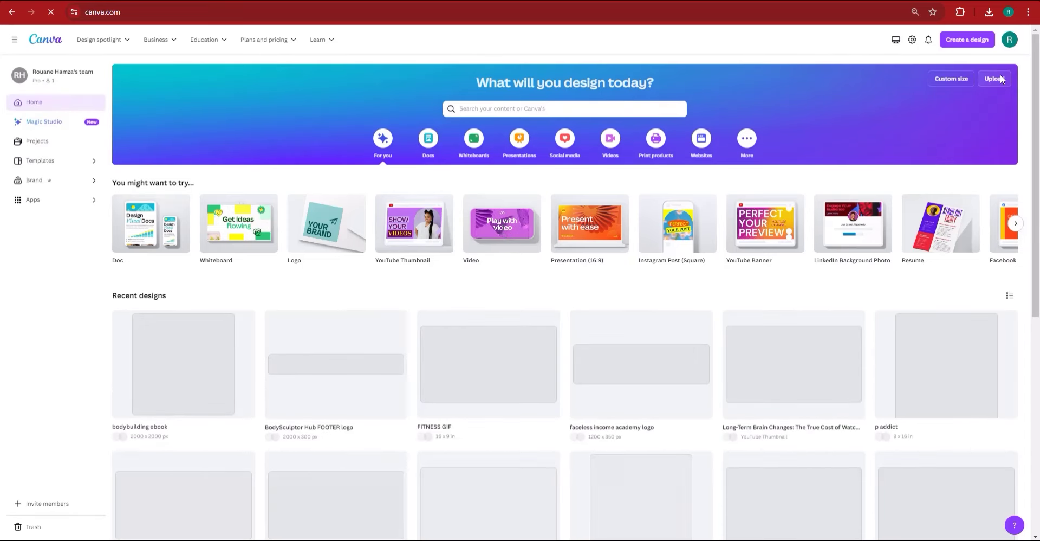
- Create a new custom-size Canva design 16 in wide and 9 in high
{"action": "left_click", "coordinate": [972, 41]}
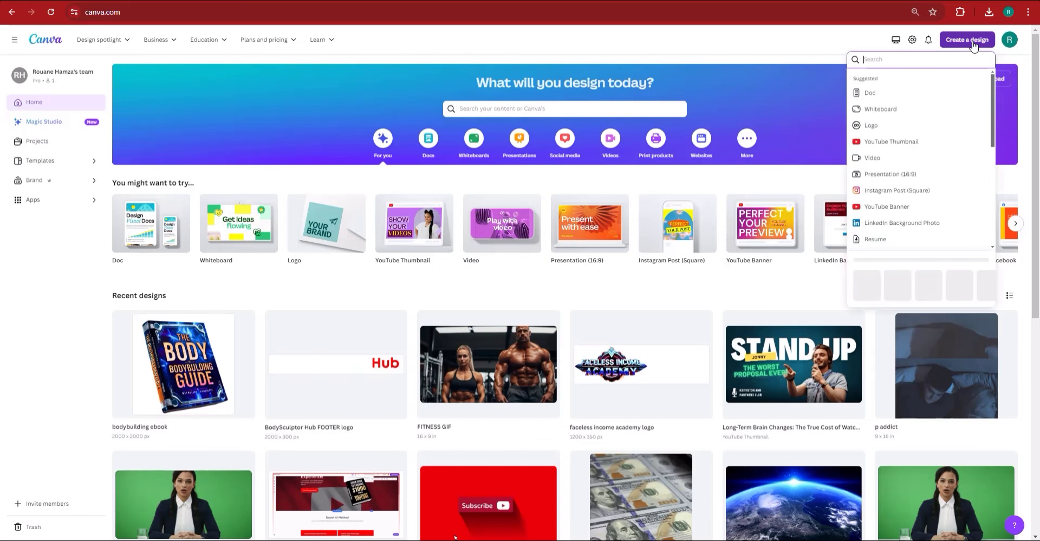
{"action": "left_click", "coordinate": [871, 289]}
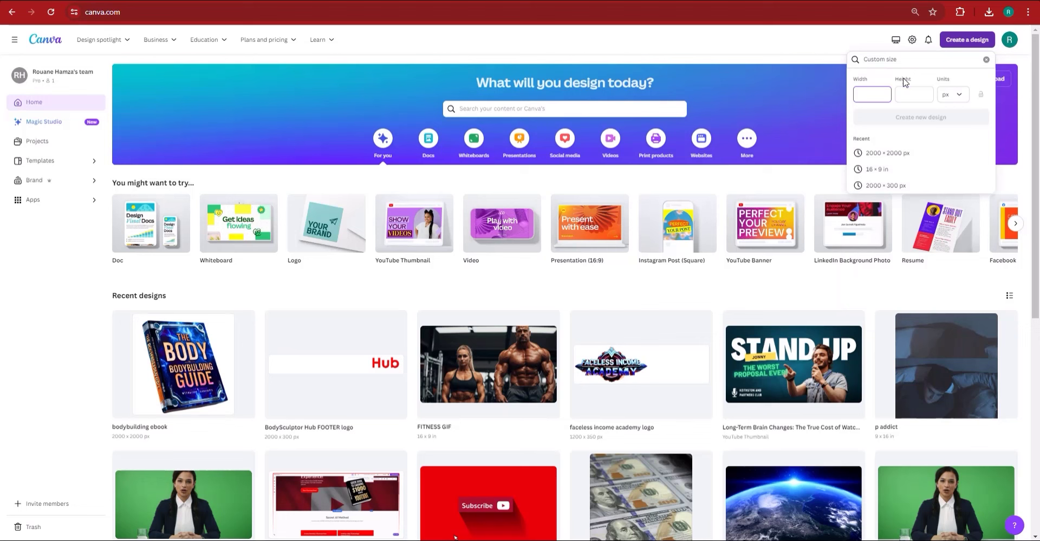
{"action": "left_click", "coordinate": [958, 95]}
{"action": "left_click", "coordinate": [910, 133]}
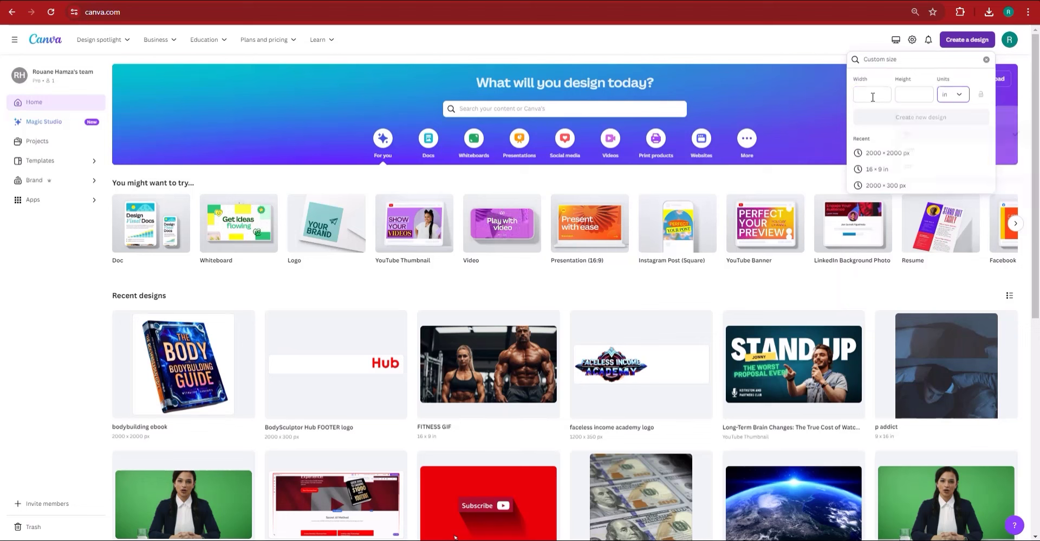
{"action": "left_click", "coordinate": [872, 95]}
{"action": "type", "text": "16"}
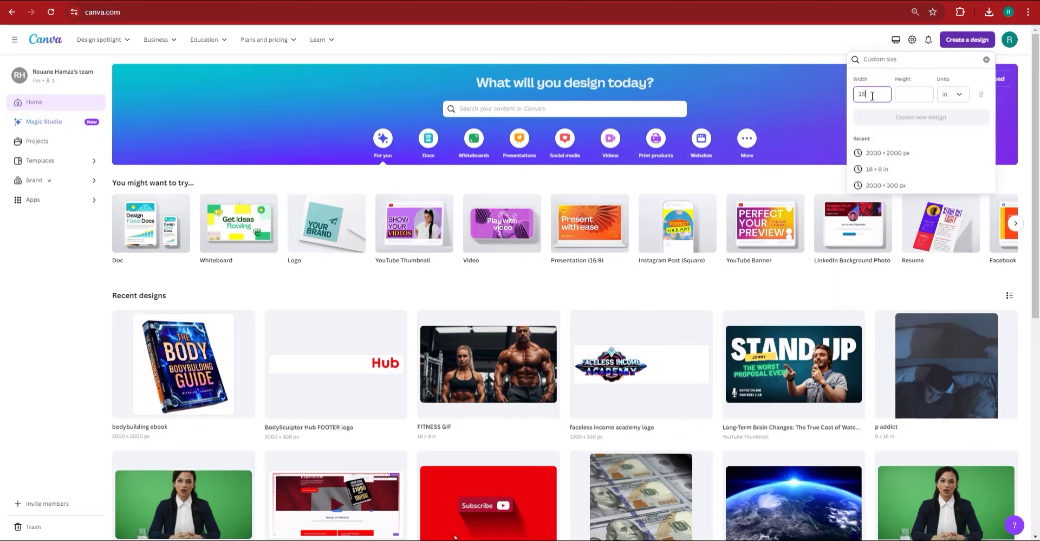
{"action": "left_click", "coordinate": [904, 97]}
{"action": "type", "text": "9"}
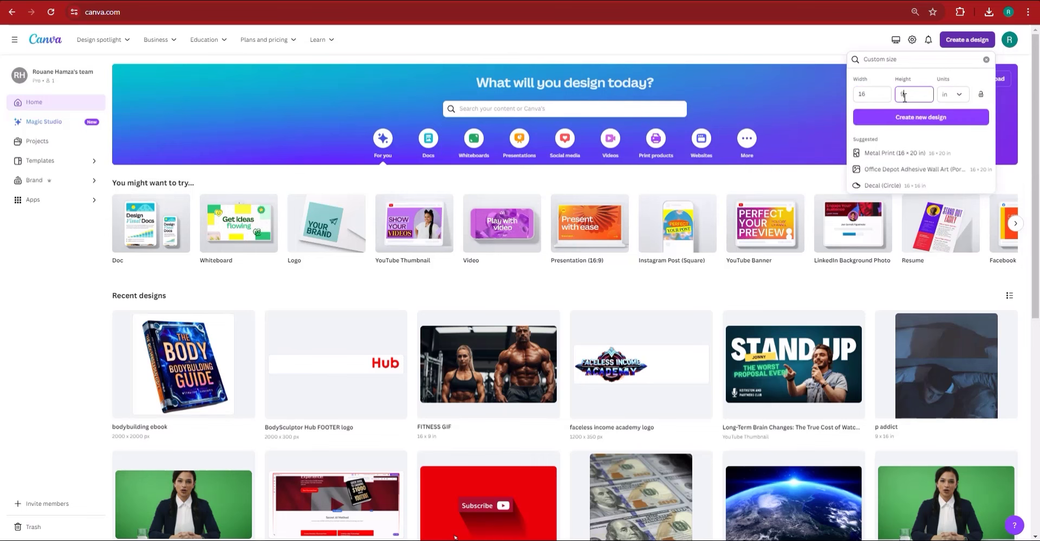
{"action": "left_click", "coordinate": [910, 117]}
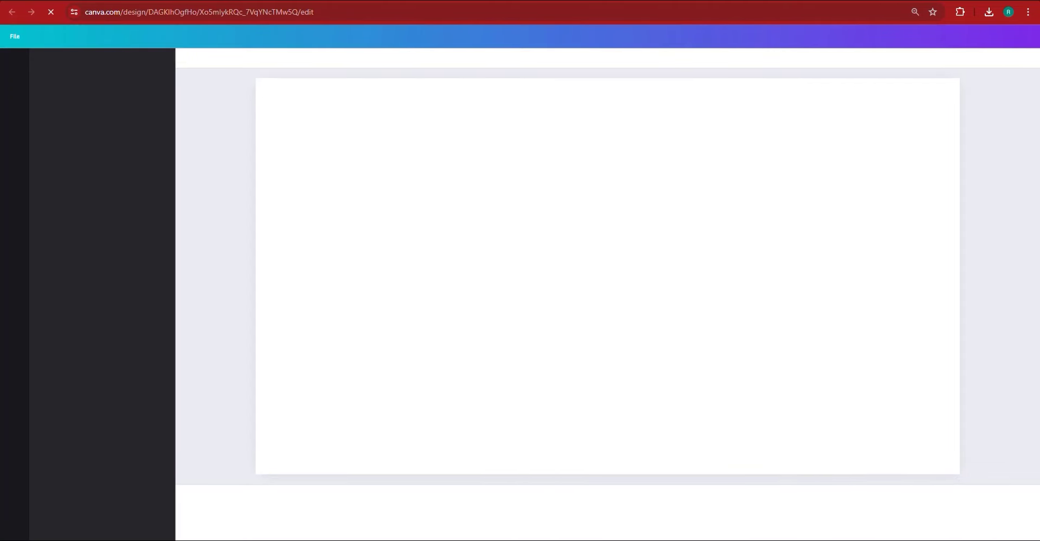
- Copy "Person holding Insta-Soothe with a smile" from the shortened background video descriptions in ChatGPT
{"action": "key", "text": "ctrl+Tab"}
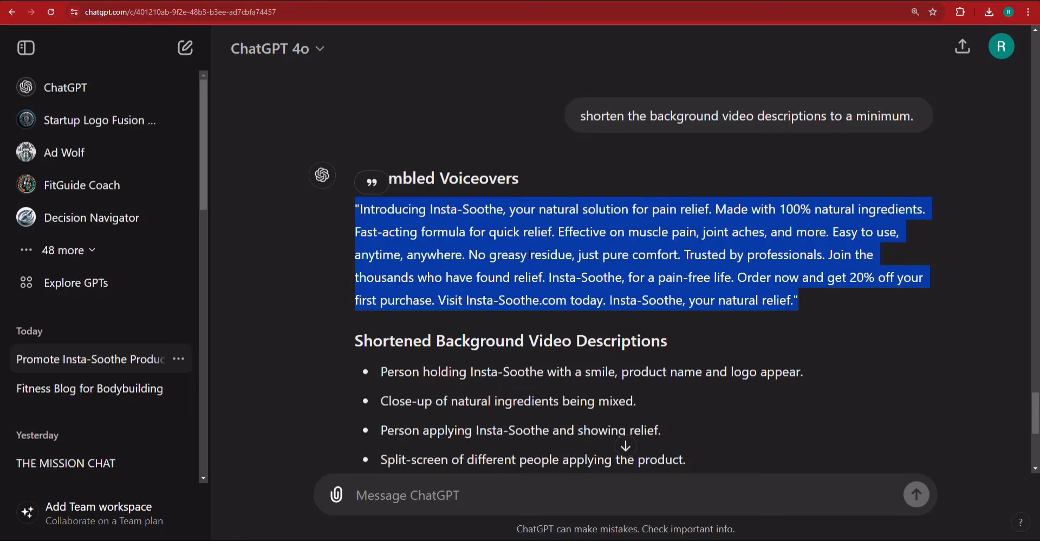
{"action": "scroll", "coordinate": [623, 270], "scroll_direction": "down", "scroll_amount": 2}
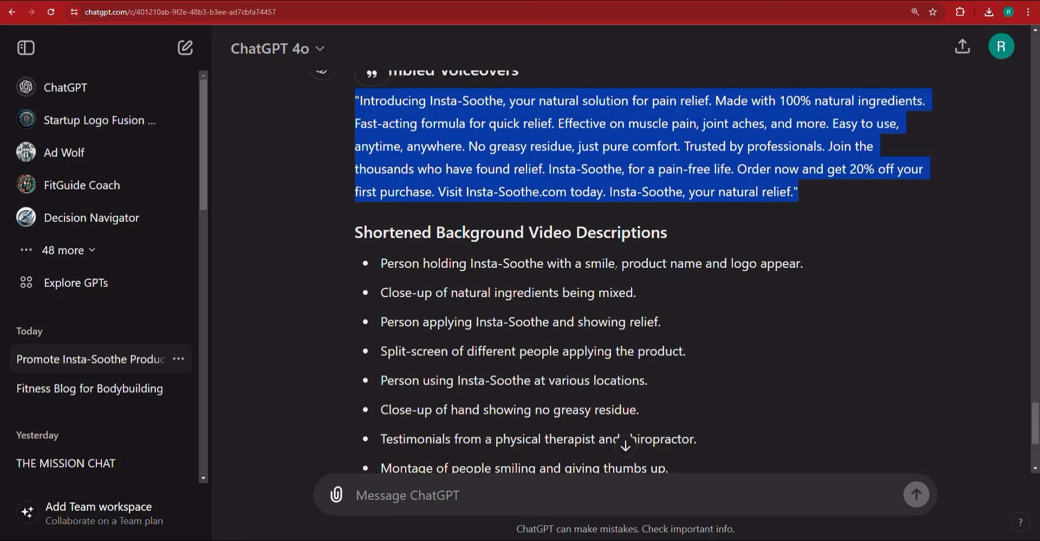
{"action": "mouse_move", "coordinate": [616, 264]}
{"action": "left_mouse_down"}
{"action": "mouse_move", "coordinate": [381, 264]}
{"action": "mouse_move", "coordinate": [615, 266]}
{"action": "left_mouse_up"}
{"action": "right_click", "coordinate": [612, 268]}
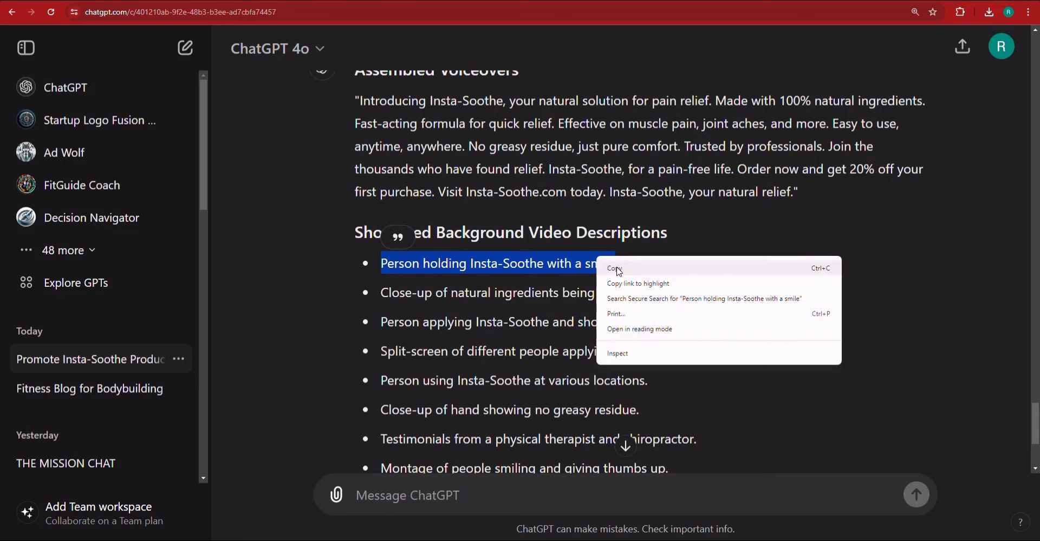
{"action": "left_click", "coordinate": [616, 268]}
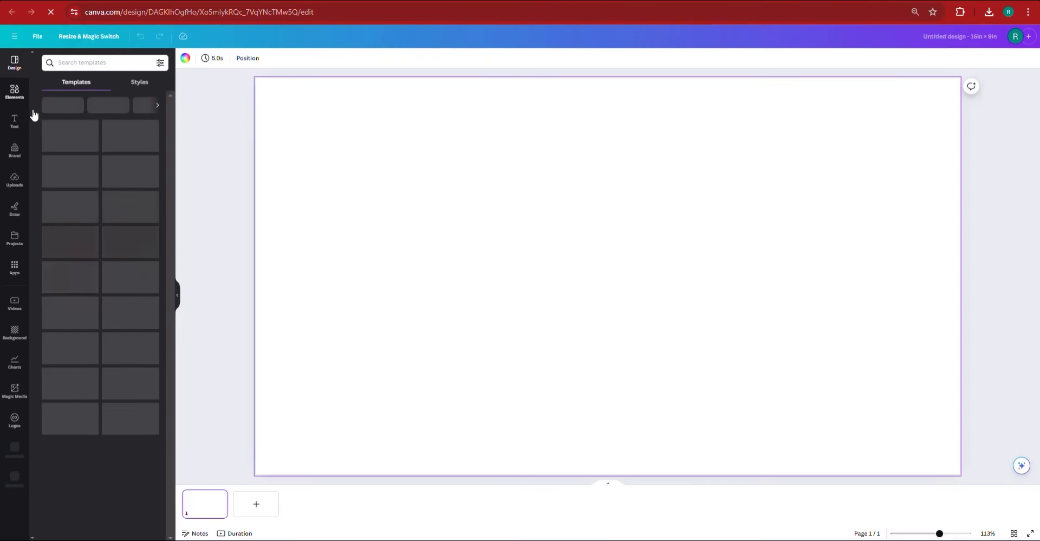
- Search Canva's elements for "Person holding a supplement with a smile" and limit the results to videos
{"action": "left_click", "coordinate": [16, 89]}
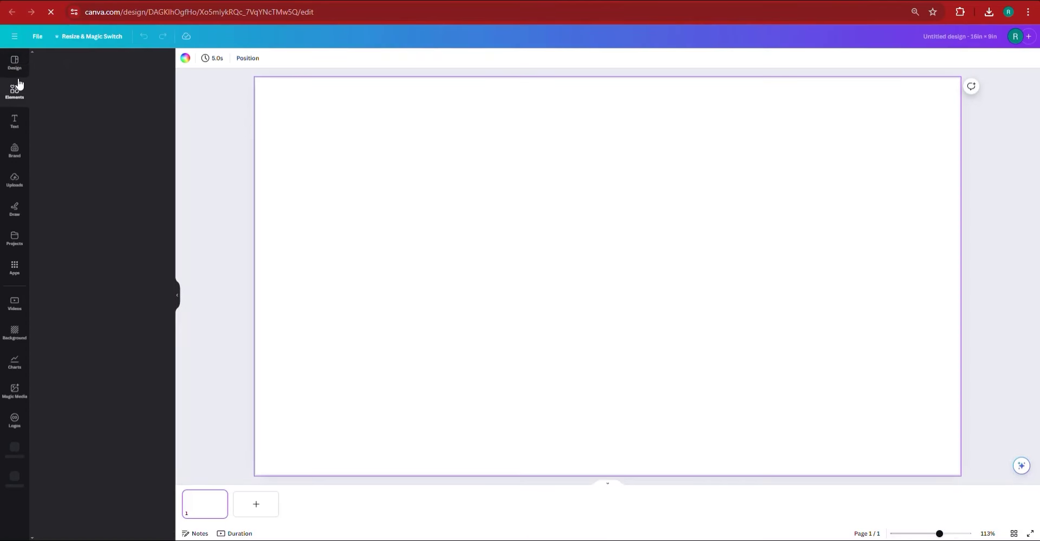
{"action": "left_click", "coordinate": [73, 63]}
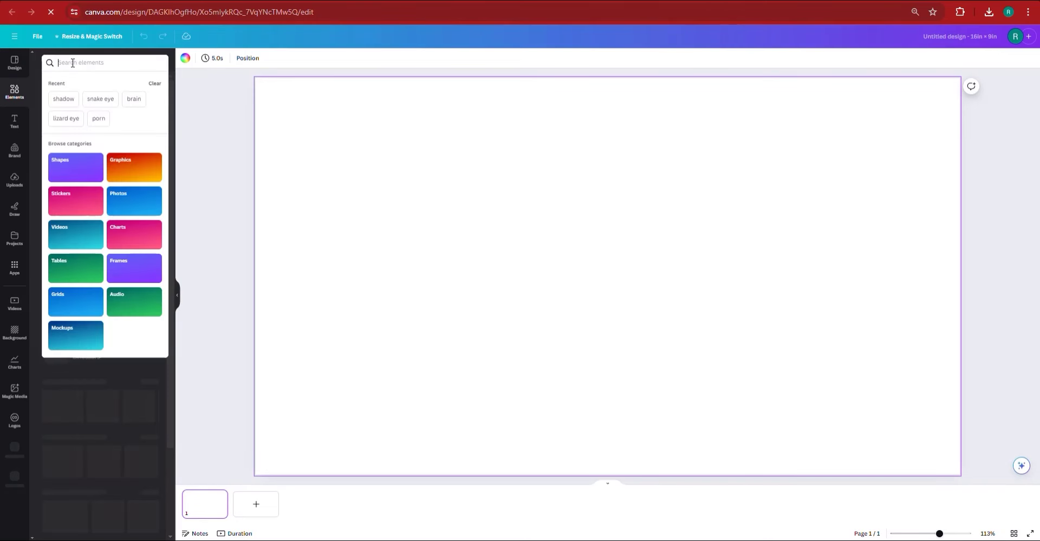
{"action": "key", "text": "ctrl+v"}
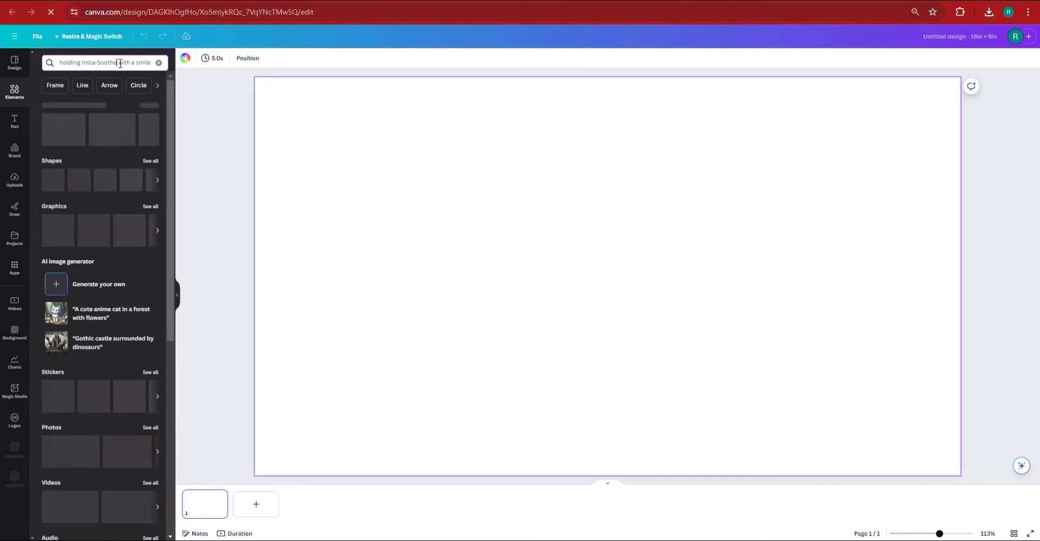
{"action": "left_click_drag", "start_coordinate": [118, 63], "coordinate": [85, 65]}
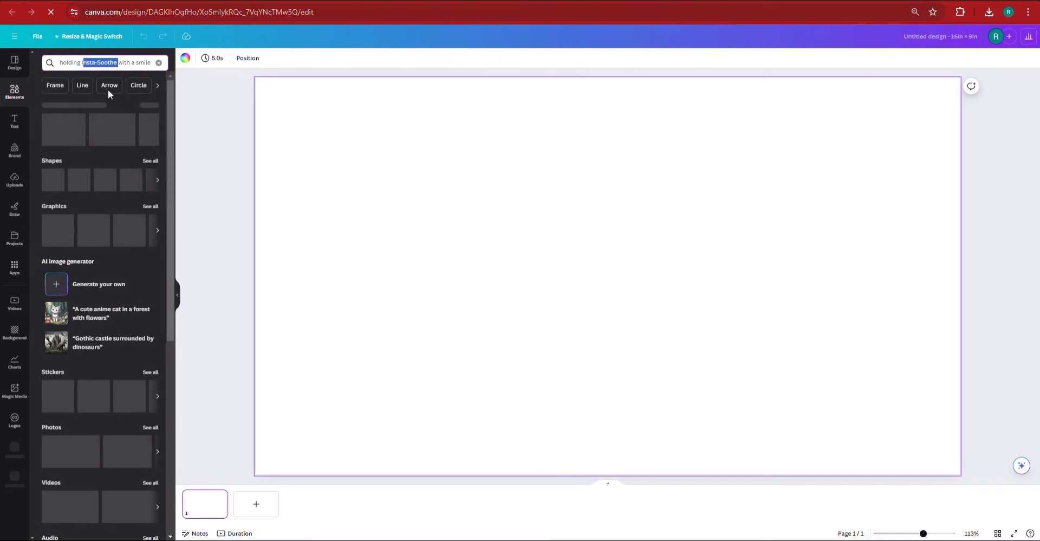
{"action": "type", "text": "a"}
{"action": "type", "text": " supplemen"}
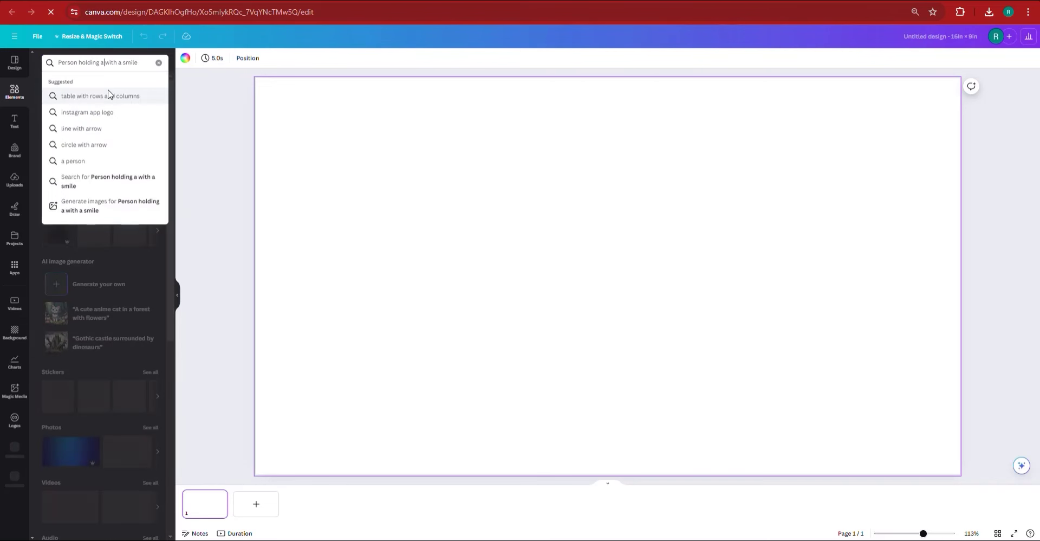
{"action": "type", "text": "t"}
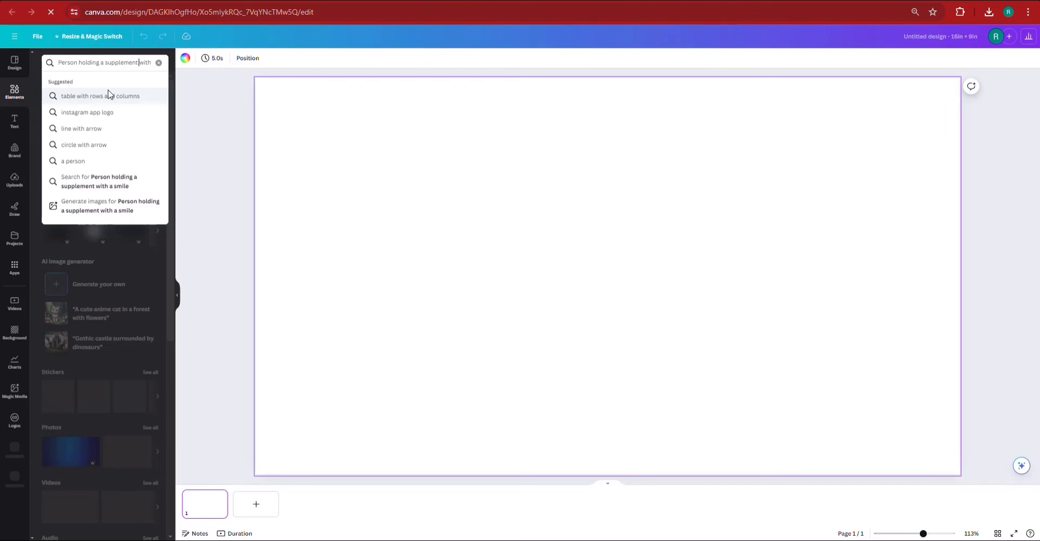
{"action": "key", "text": "Return"}
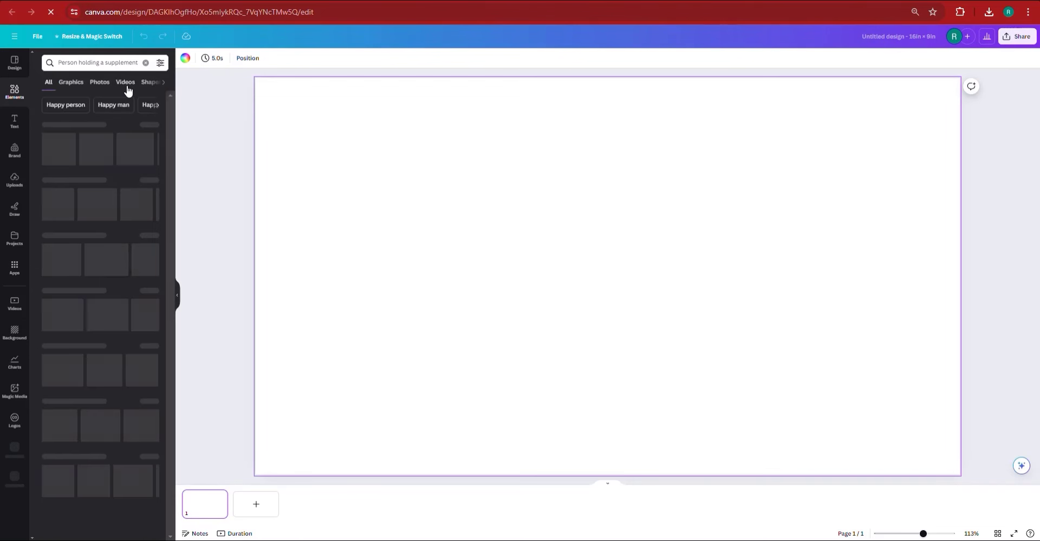
{"action": "left_click", "coordinate": [125, 82]}
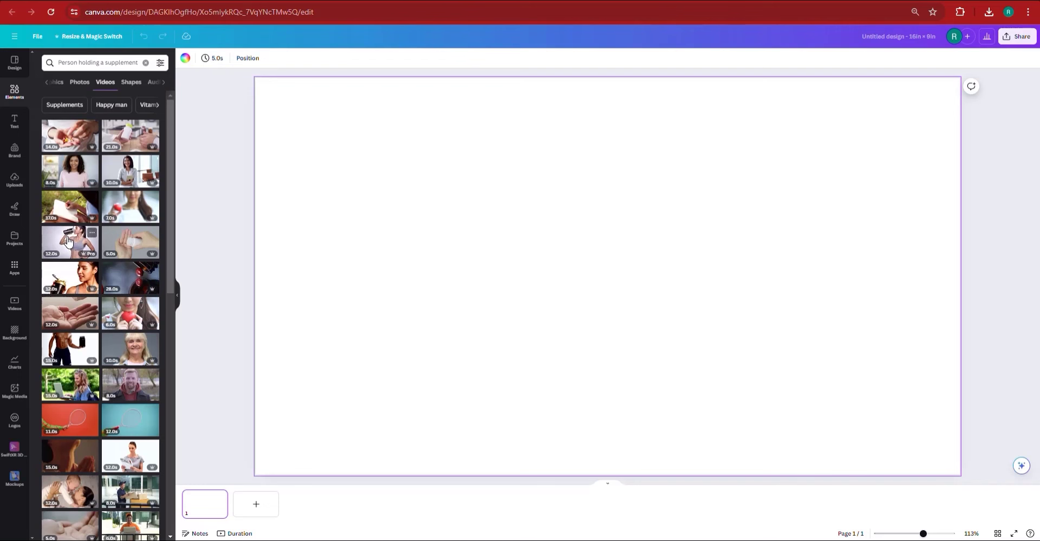
- Try the clip of a woman holding a red heart on the page, delete it and look through the other videos
{"action": "left_click", "coordinate": [132, 207]}
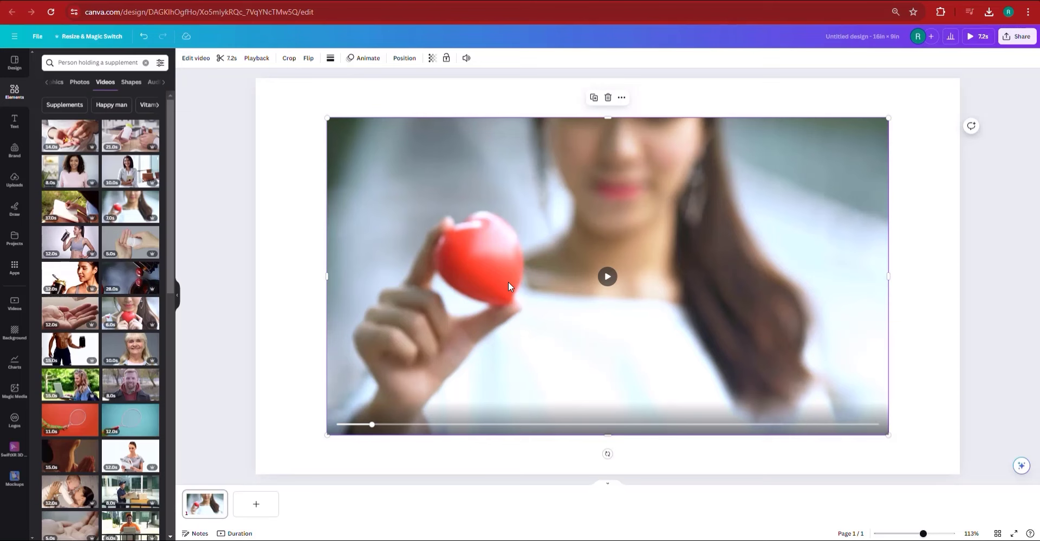
{"action": "key", "text": "Delete"}
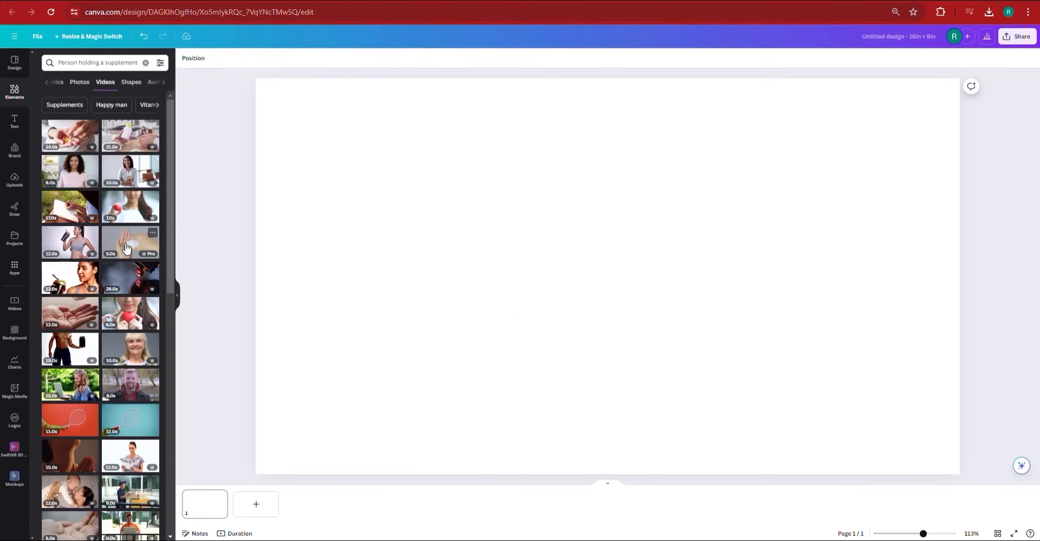
{"action": "scroll", "coordinate": [125, 247], "scroll_direction": "down", "scroll_amount": 4}
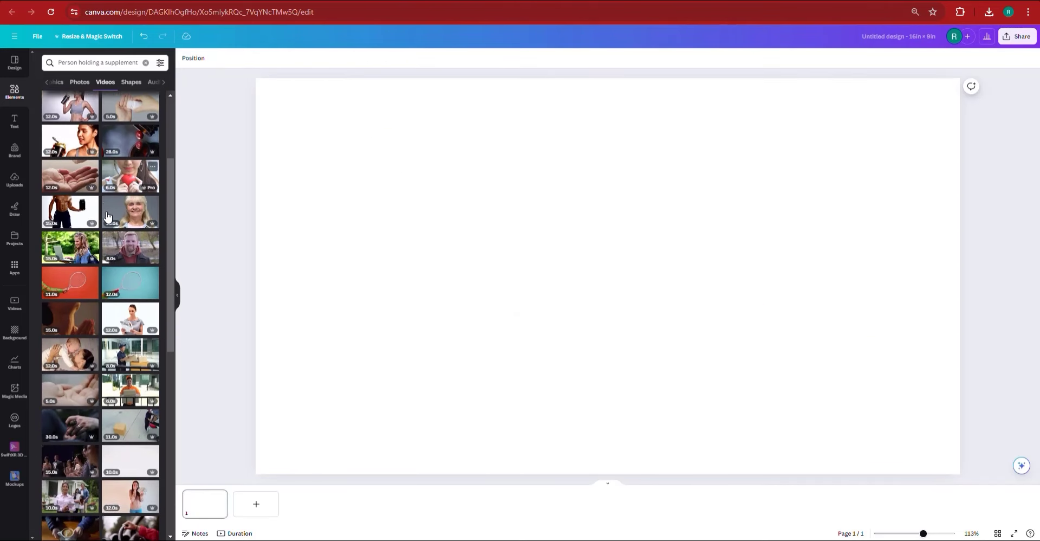
{"action": "scroll", "coordinate": [106, 217], "scroll_direction": "up", "scroll_amount": 4}
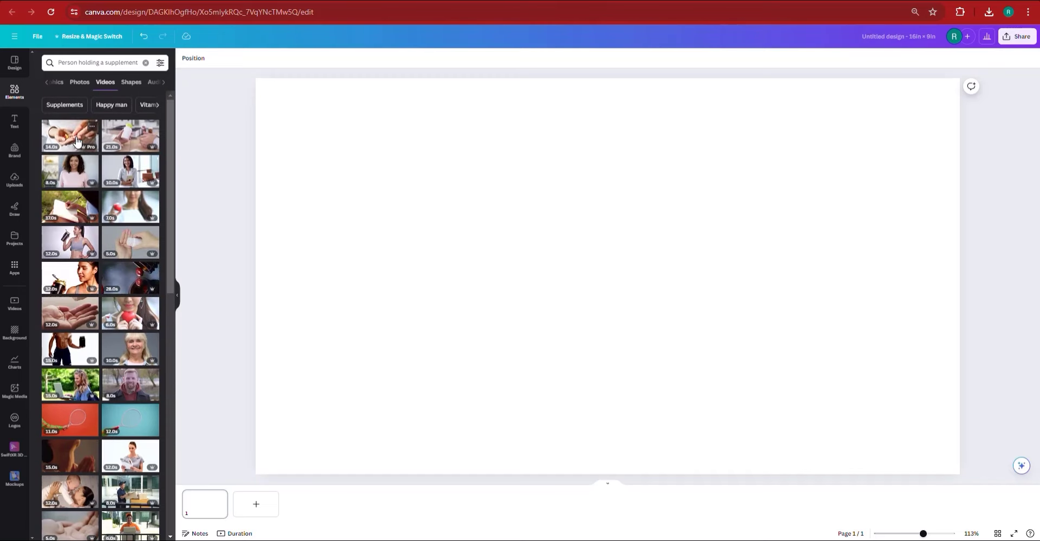
- Add the clip of a hand holding colourful pills and set it as the first page's background
{"action": "left_click", "coordinate": [70, 135]}
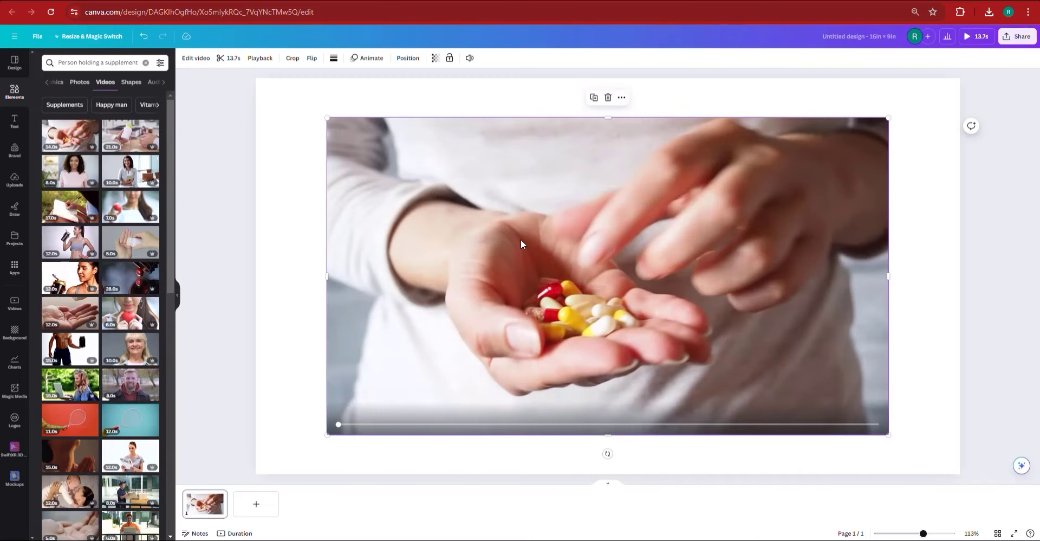
{"action": "right_click", "coordinate": [522, 240]}
{"action": "left_click", "coordinate": [573, 416]}
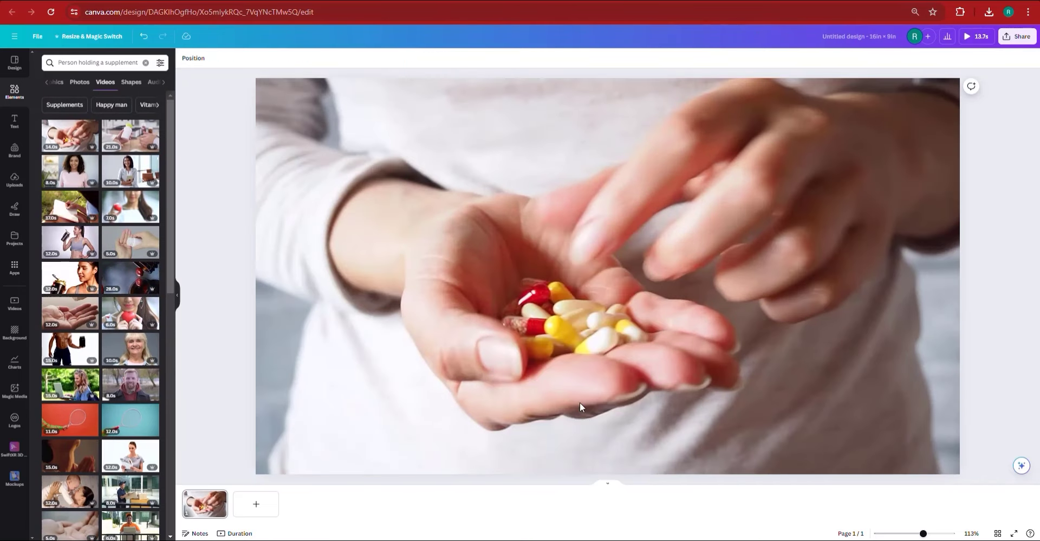
- Add a second page, and copy "natural ingredients being mixed" from the background video descriptions in ChatGPT before returning to Canva
{"action": "left_click", "coordinate": [255, 503]}
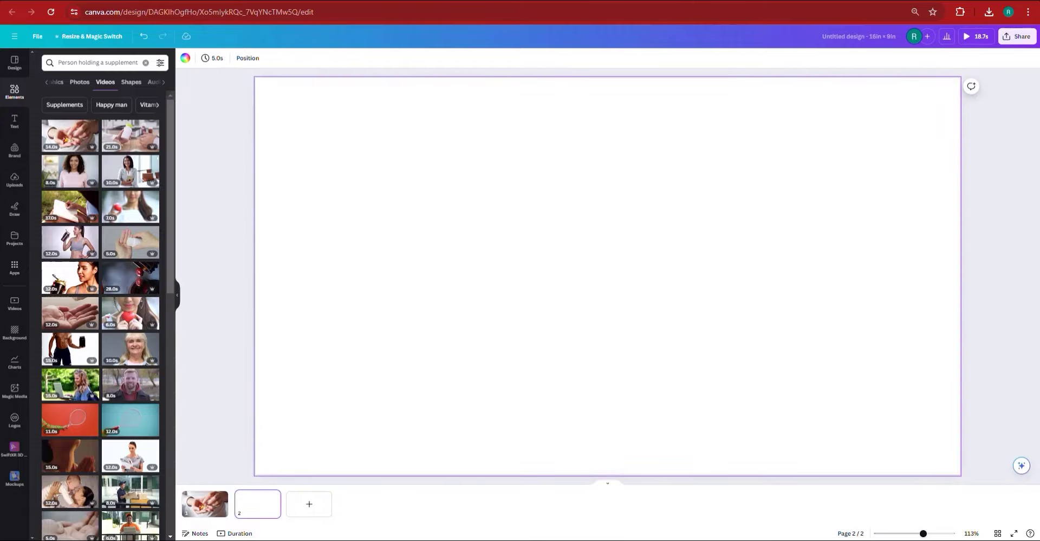
{"action": "key", "text": "alt+Tab"}
{"action": "left_click", "coordinate": [477, 297]}
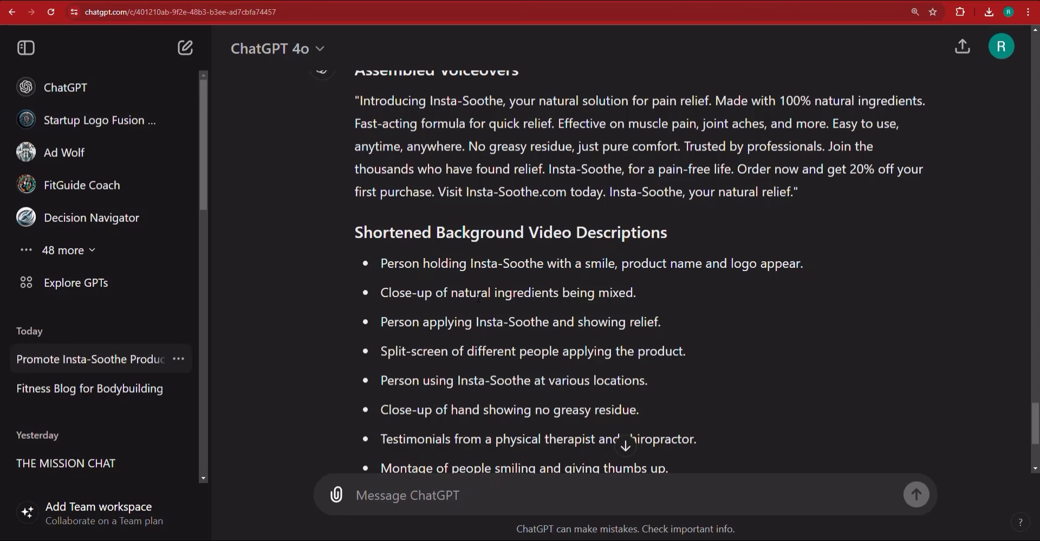
{"action": "left_click_drag", "start_coordinate": [452, 292], "coordinate": [634, 293]}
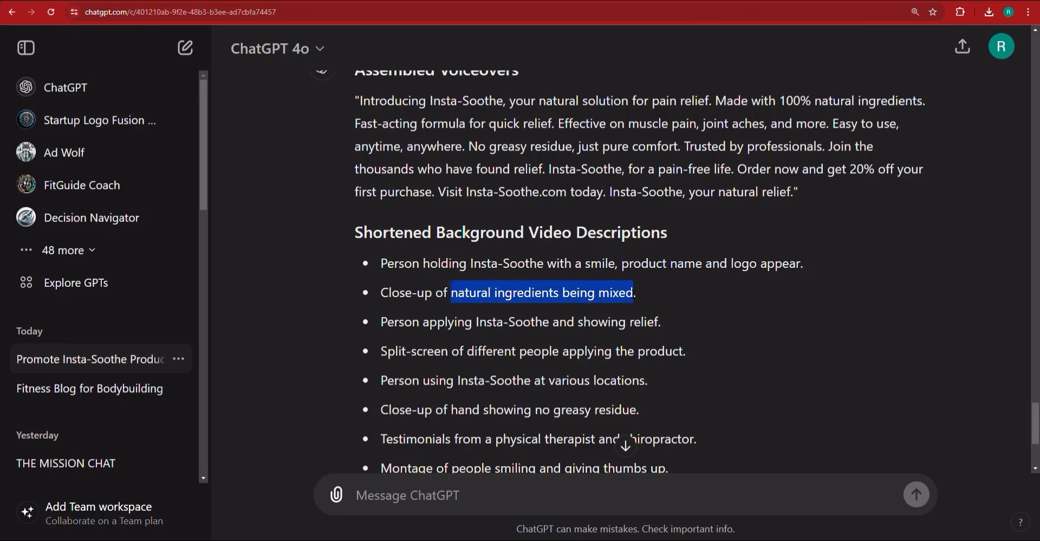
{"action": "right_click", "coordinate": [622, 295]}
{"action": "left_click", "coordinate": [650, 306]}
{"action": "key", "text": "alt+Tab"}
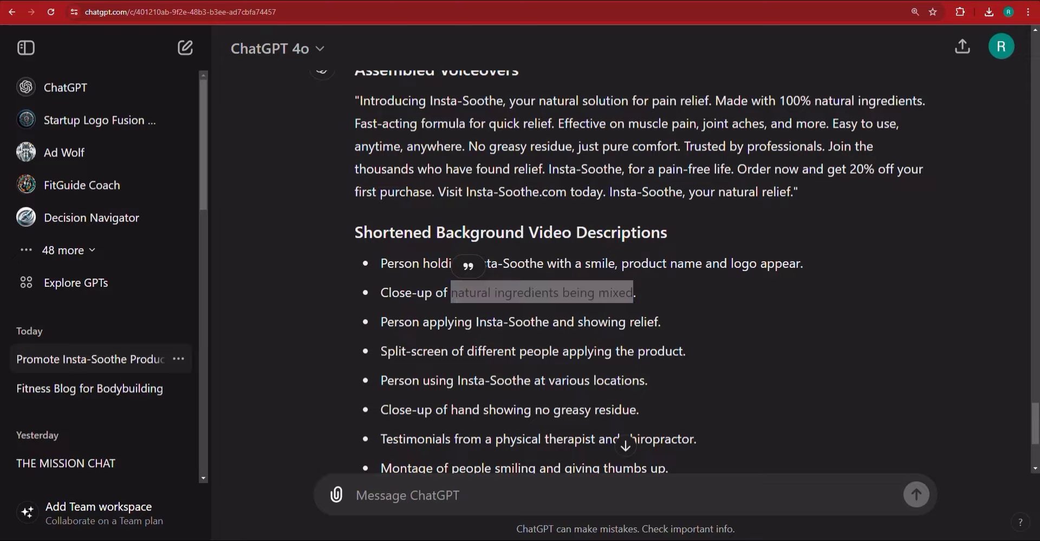
- Search the videos for "natural ingredients being mixed" and shorten the search to "natural ingredients"
{"action": "triple_click", "coordinate": [117, 59]}
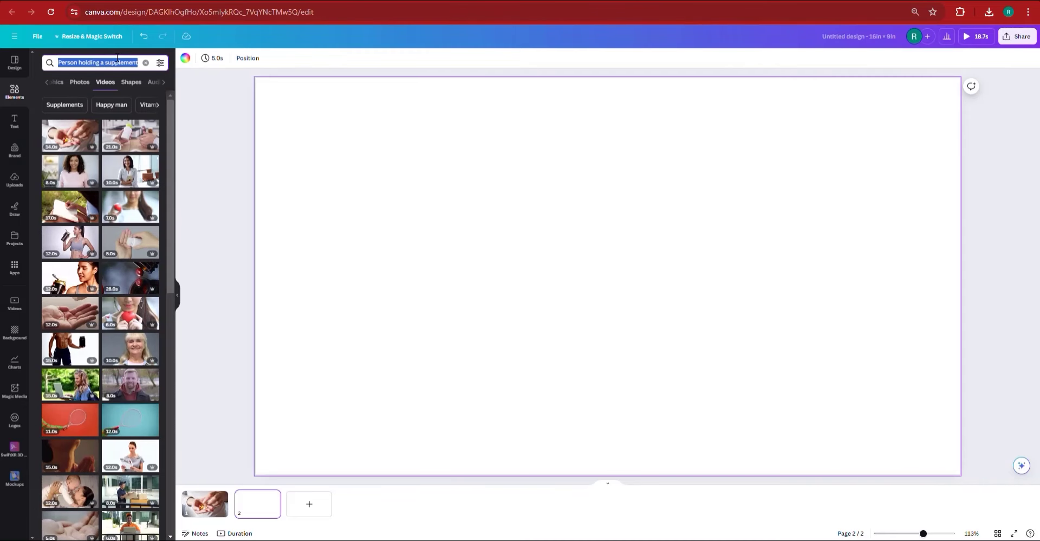
{"action": "key", "text": "ctrl+v"}
{"action": "key", "text": "Return"}
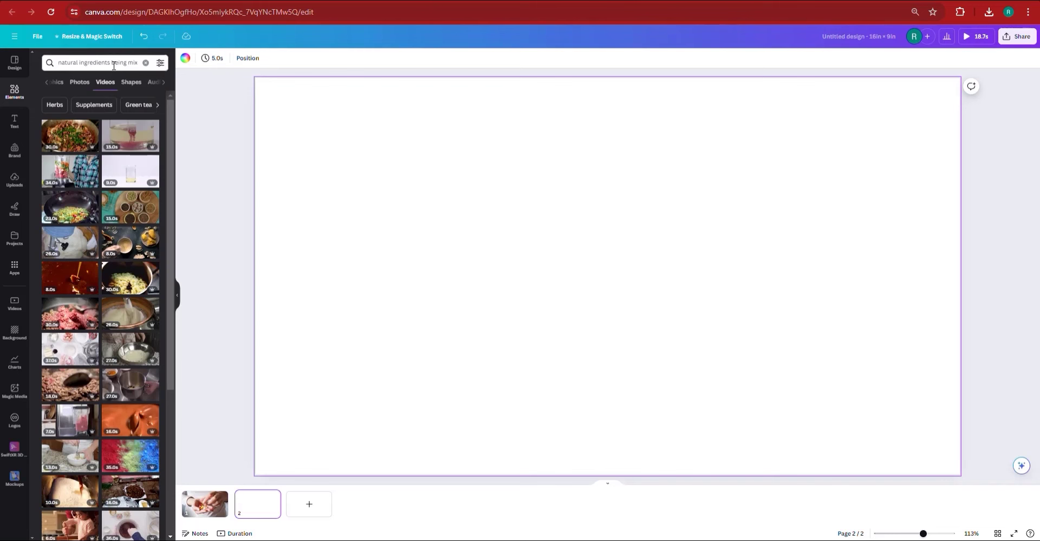
{"action": "left_click", "coordinate": [153, 63]}
{"action": "key", "text": "ctrl+shift+Left"}
{"action": "key", "text": "ctrl+shift+Left"}
{"action": "key", "text": "BackSpace"}
{"action": "key", "text": "Return"}
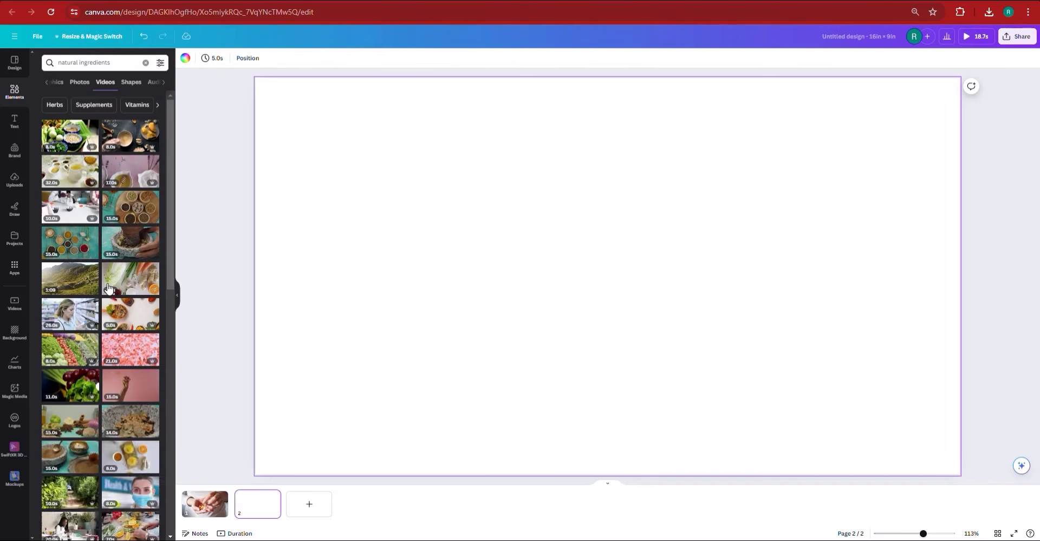
- Try the supermarket vegetable display clip as the second page's background and delete it
{"action": "left_click", "coordinate": [62, 350]}
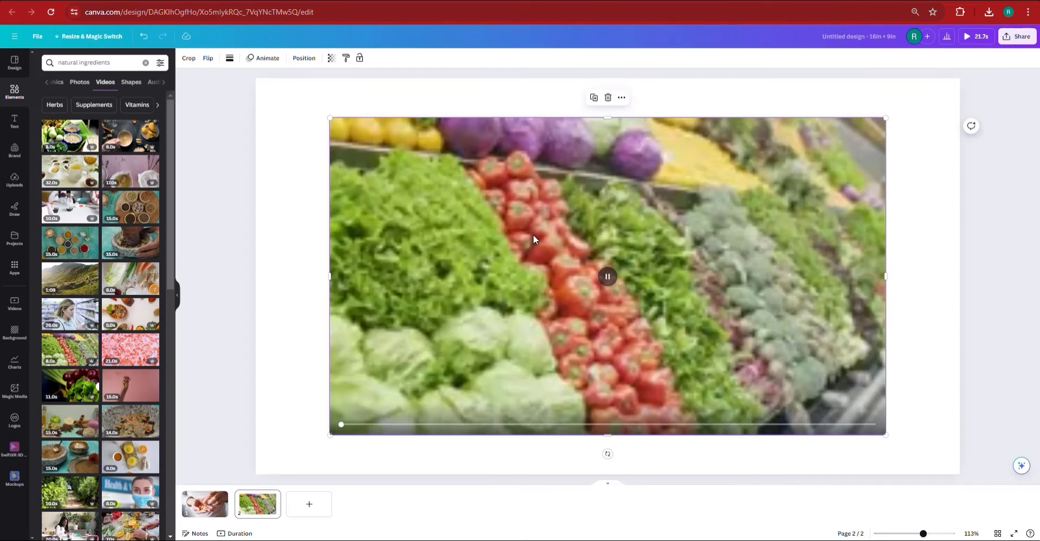
{"action": "right_click", "coordinate": [534, 236]}
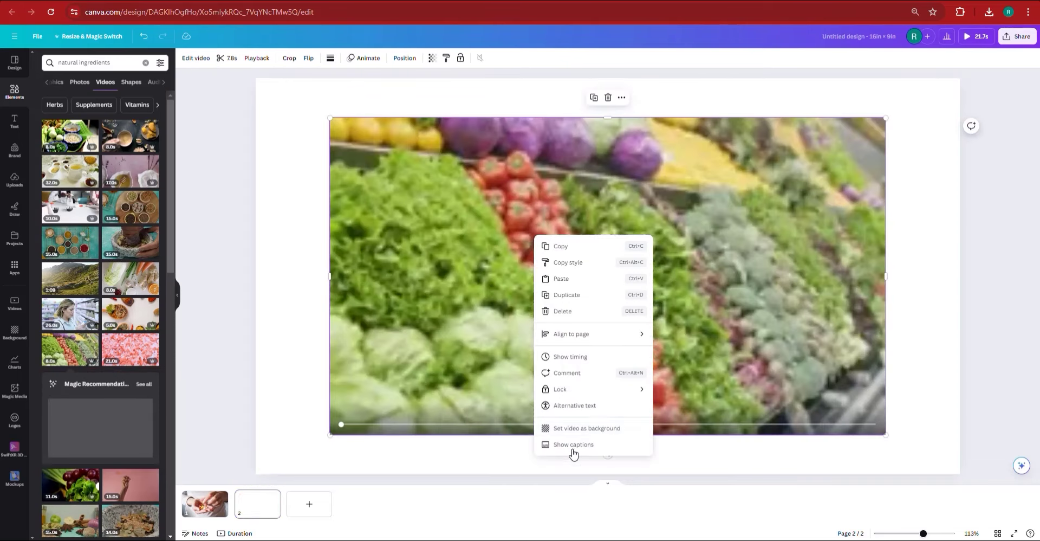
{"action": "left_click", "coordinate": [600, 429]}
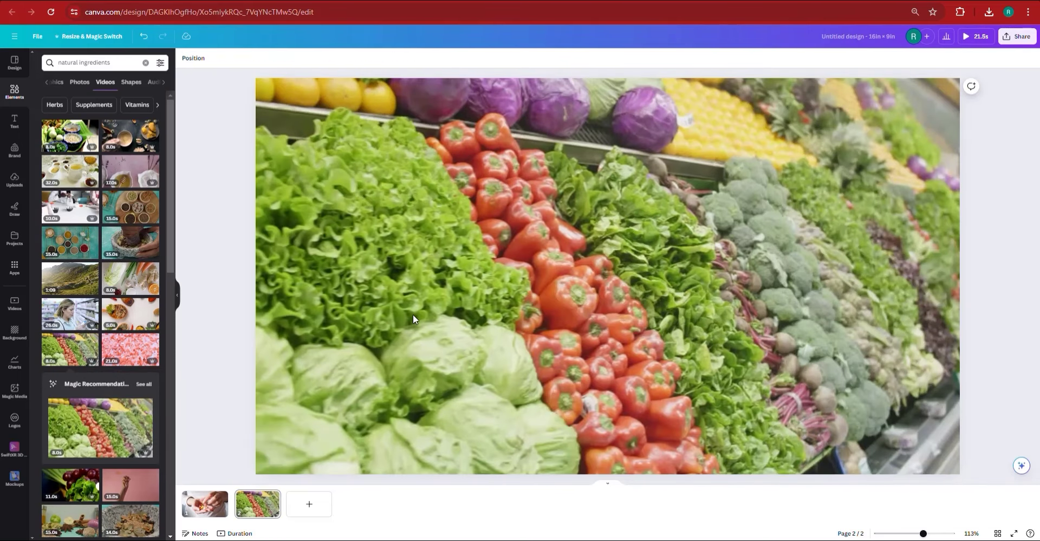
{"action": "key", "text": "Delete"}
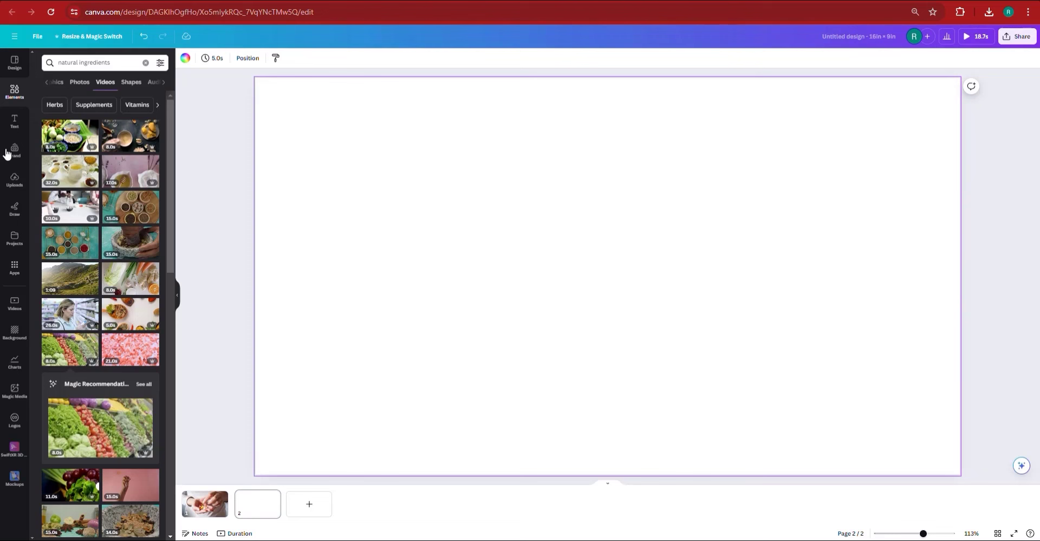
- Search the videos for "natural herbs" and set the mortar and pestle clip as the second page's background
{"action": "triple_click", "coordinate": [102, 62]}
{"action": "type", "text": "natural herbs"}
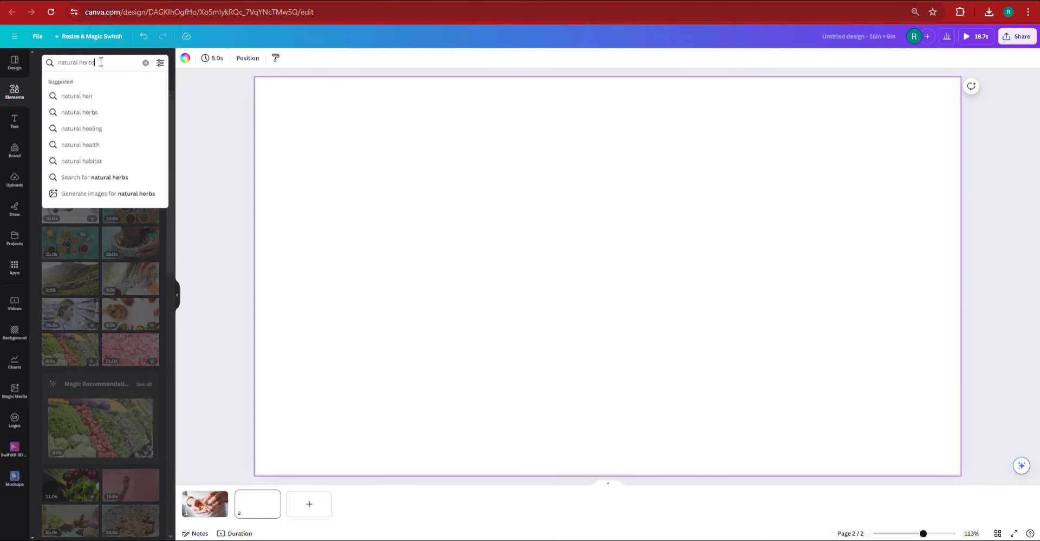
{"action": "key", "text": "Return"}
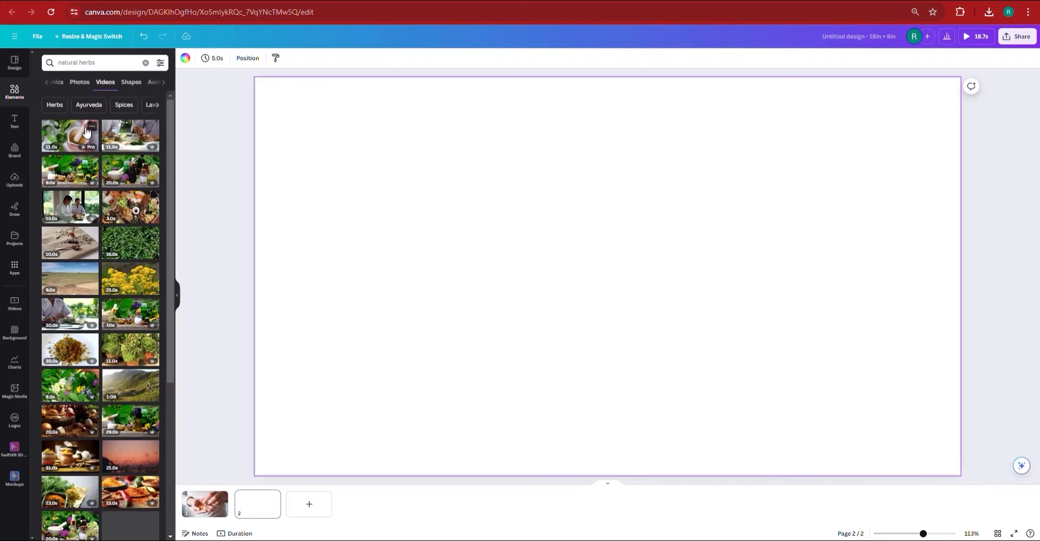
{"action": "left_click", "coordinate": [87, 131]}
{"action": "right_click", "coordinate": [512, 271]}
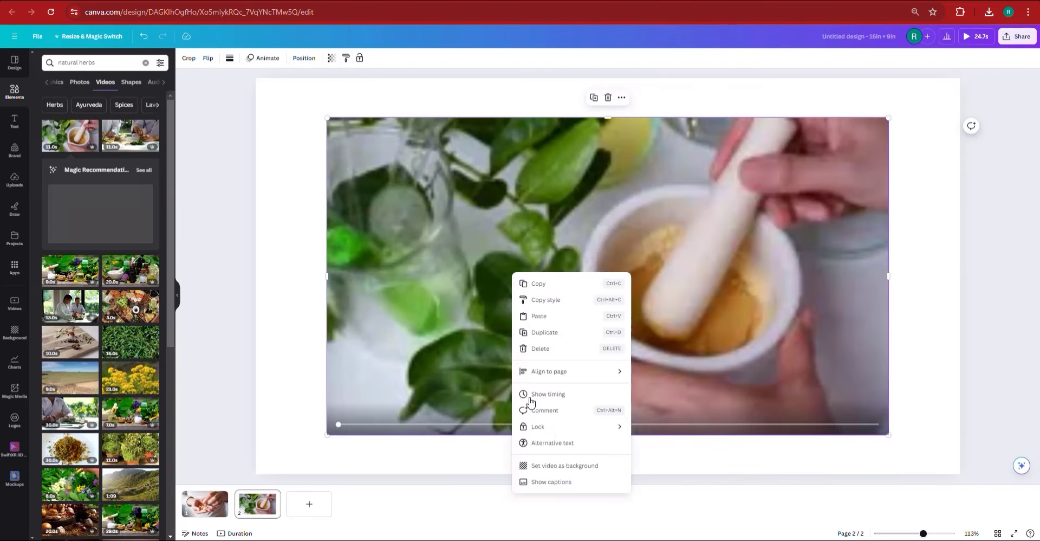
{"action": "left_click", "coordinate": [553, 463]}
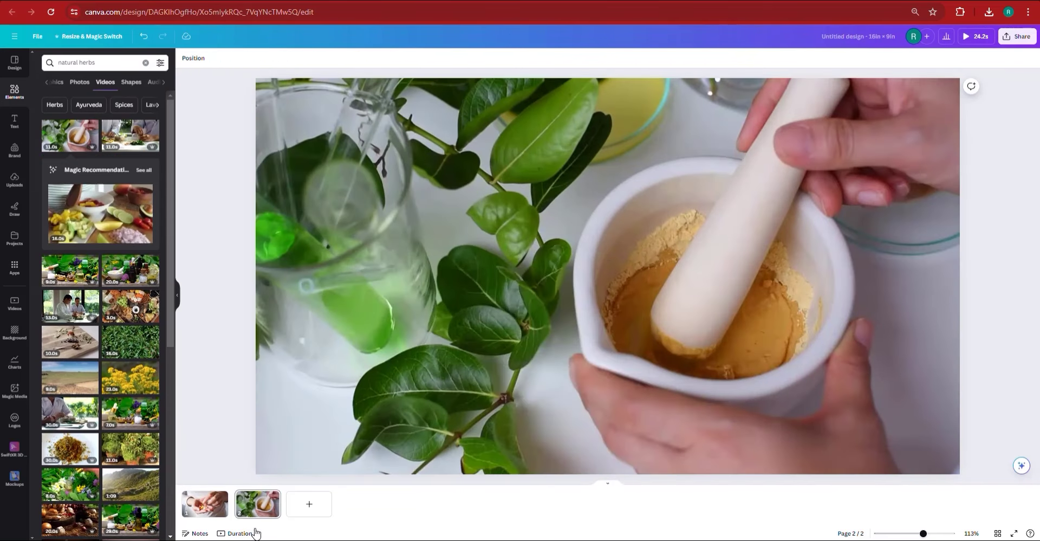
- Add a third page and check the next background video description in ChatGPT before returning to Canva
{"action": "left_click", "coordinate": [309, 504]}
{"action": "key", "text": "alt+Tab"}
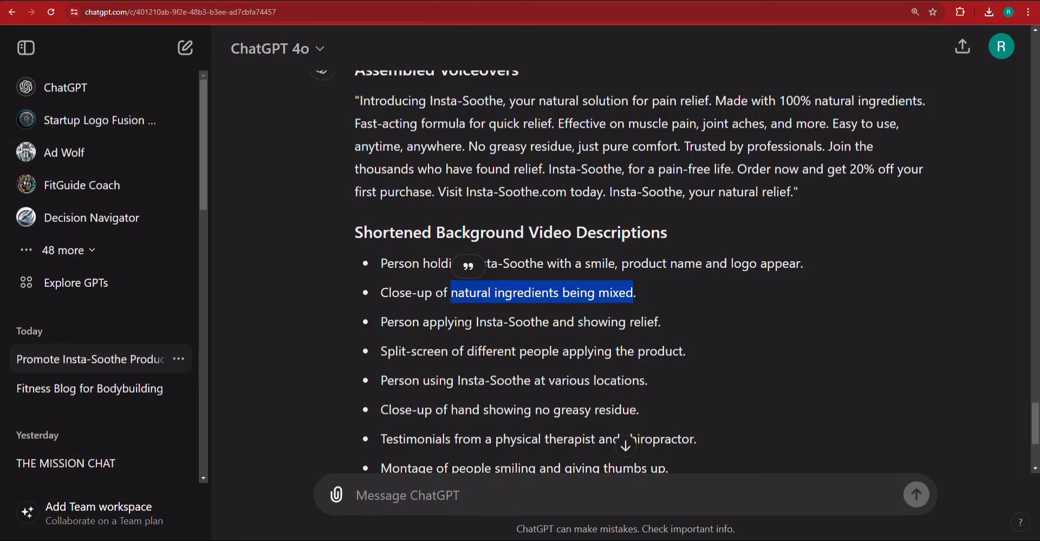
{"action": "key", "text": "alt+Tab"}
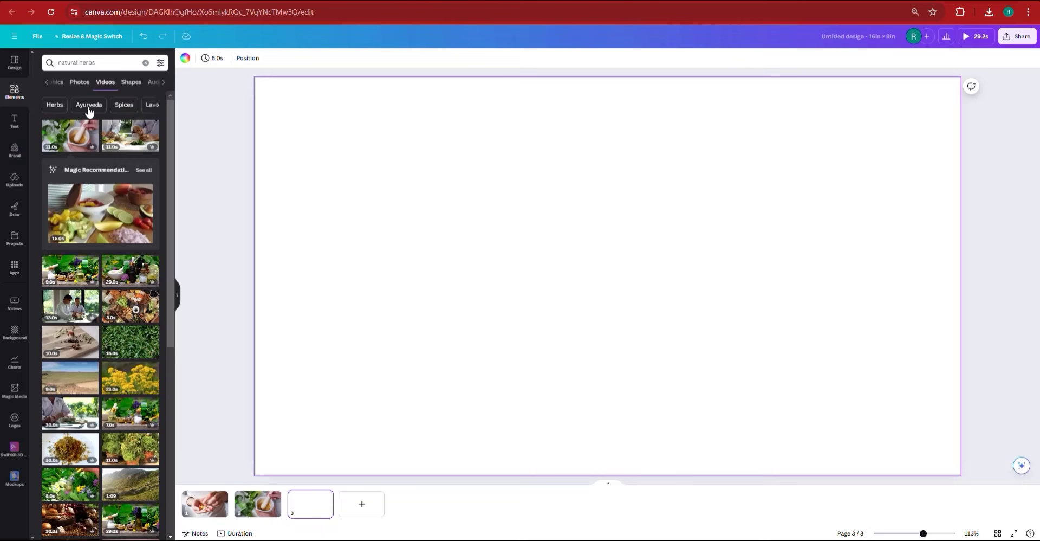
- Search the videos for "relief from back pain" to find footage for the third page
{"action": "left_click", "coordinate": [101, 61]}
{"action": "type", "text": "re"}
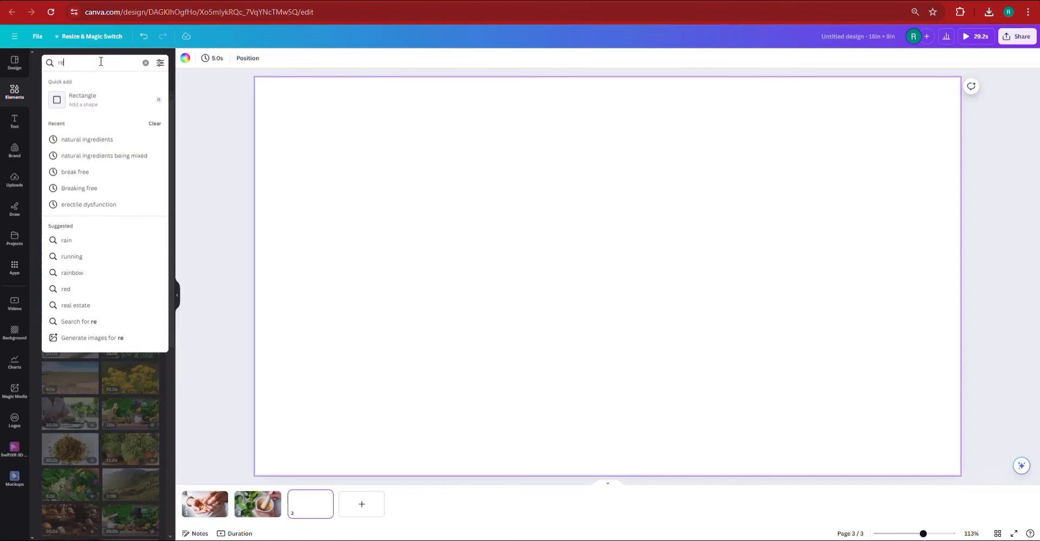
{"action": "type", "text": "lief from b"}
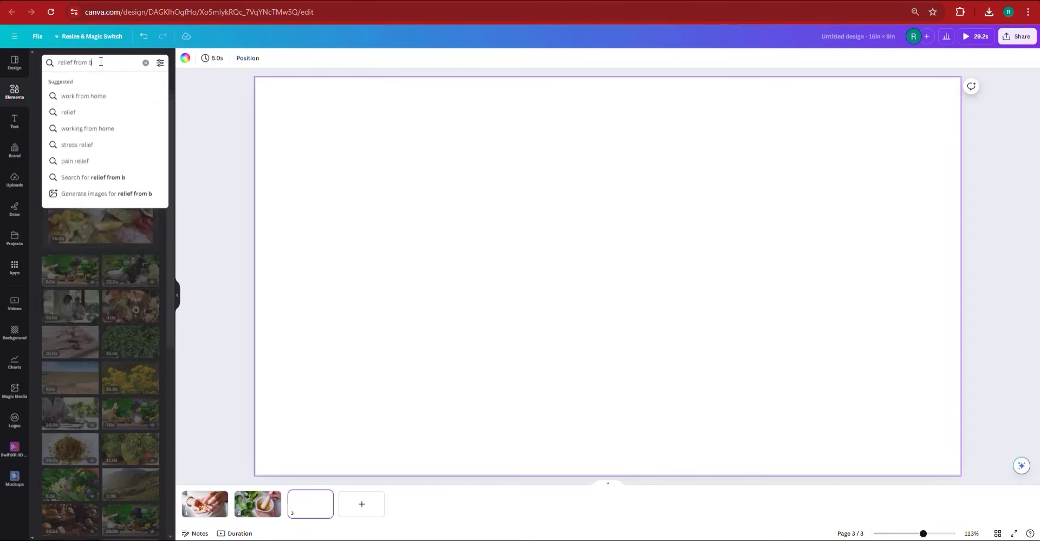
{"action": "type", "text": "ack pain"}
{"action": "key", "text": "Return"}
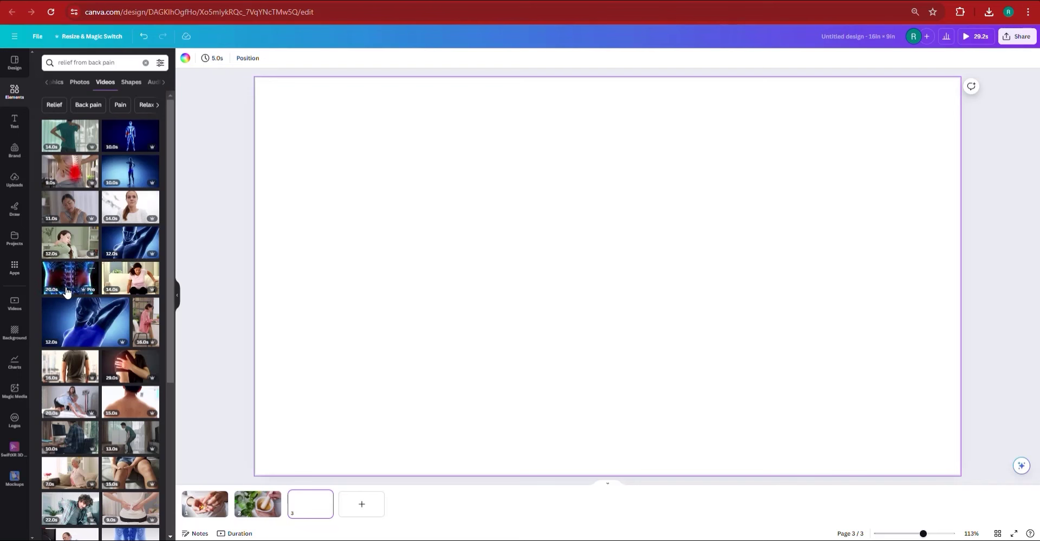
- Add the clip of hands holding a sore knee and set it as the third page's background
{"action": "left_click", "coordinate": [134, 467]}
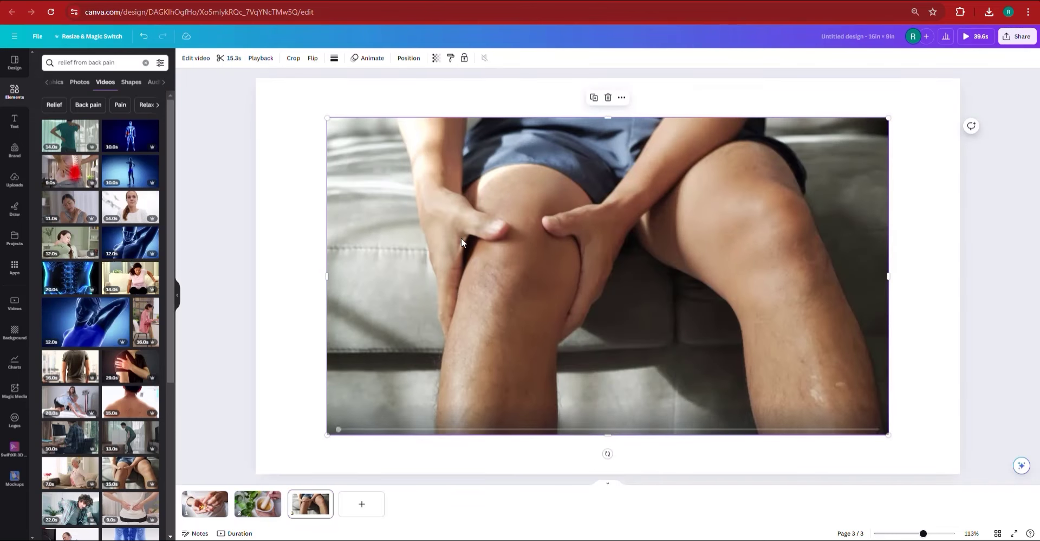
{"action": "right_click", "coordinate": [463, 232]}
{"action": "left_click", "coordinate": [420, 313]}
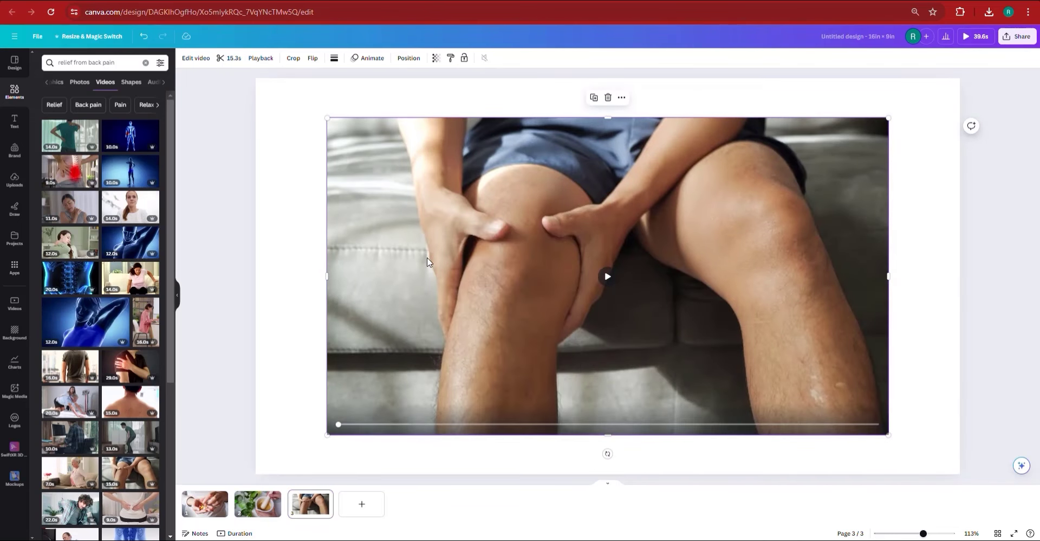
{"action": "right_click", "coordinate": [431, 252]}
{"action": "left_click", "coordinate": [490, 444]}
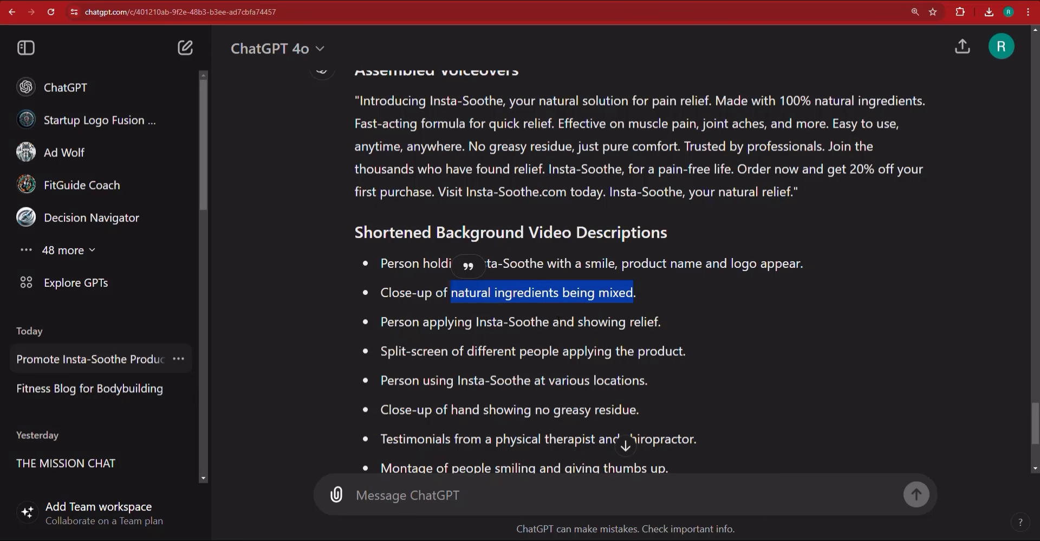
- Check the next background video description in ChatGPT, and search Canva's videos for "back pain relief" for a new fourth page
{"action": "double_click", "coordinate": [491, 351]}
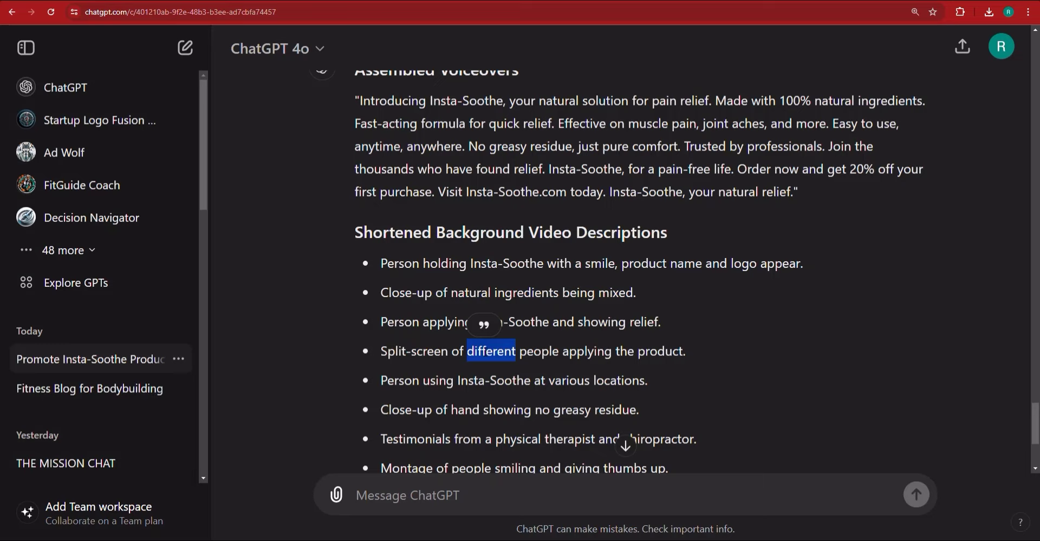
{"action": "left_click", "coordinate": [529, 352]}
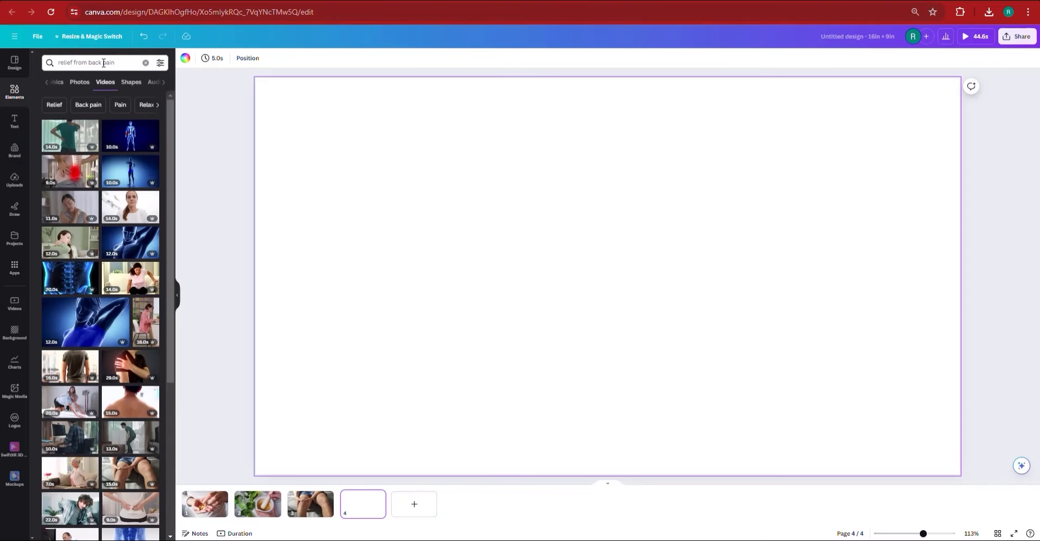
{"action": "triple_click", "coordinate": [104, 63]}
{"action": "type", "text": "back pain rel"}
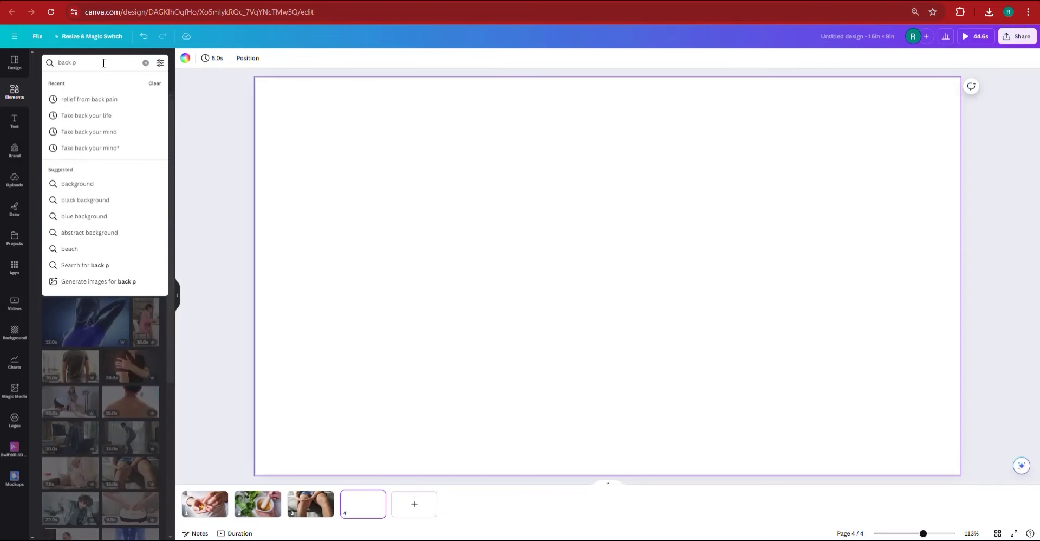
{"action": "type", "text": "ief"}
{"action": "key", "text": "Return"}
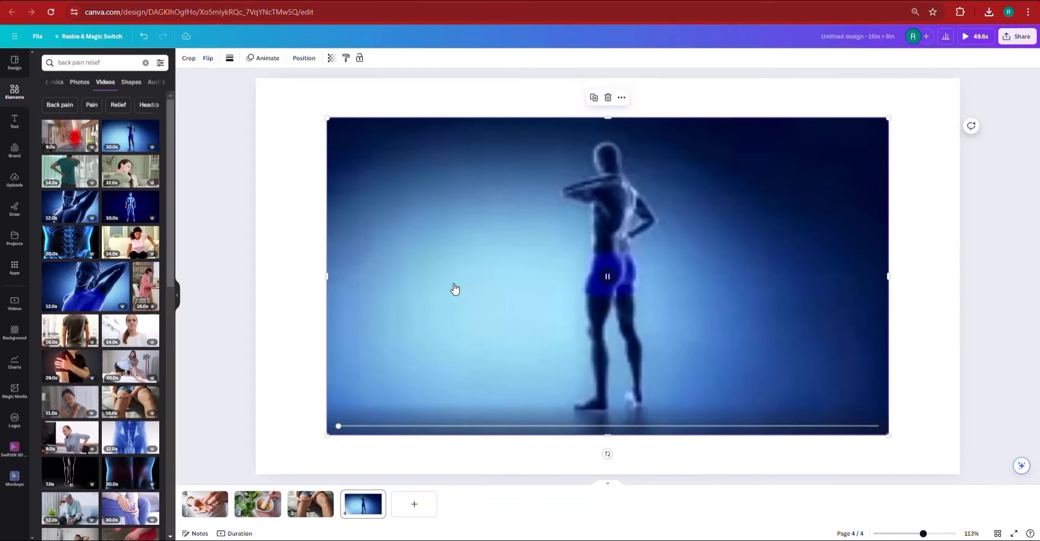
- Set the blue standing figure clip as the fourth page's background and add a fifth page
{"action": "right_click", "coordinate": [460, 301]}
{"action": "left_click", "coordinate": [506, 475]}
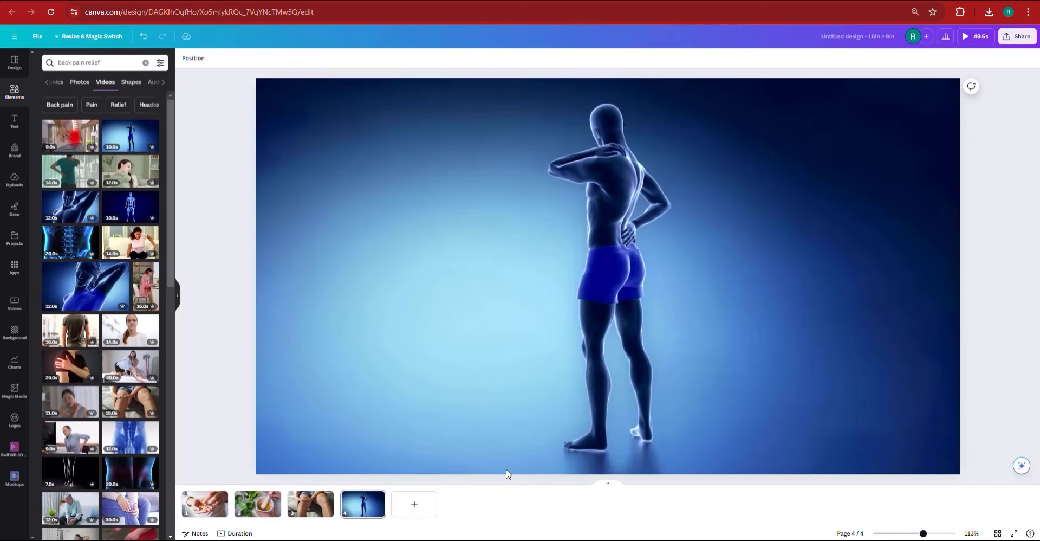
{"action": "left_click", "coordinate": [414, 503]}
- Check the next background video description in ChatGPT, and search Canva's videos for "back pain therapy"
{"action": "key", "text": "alt+Tab"}
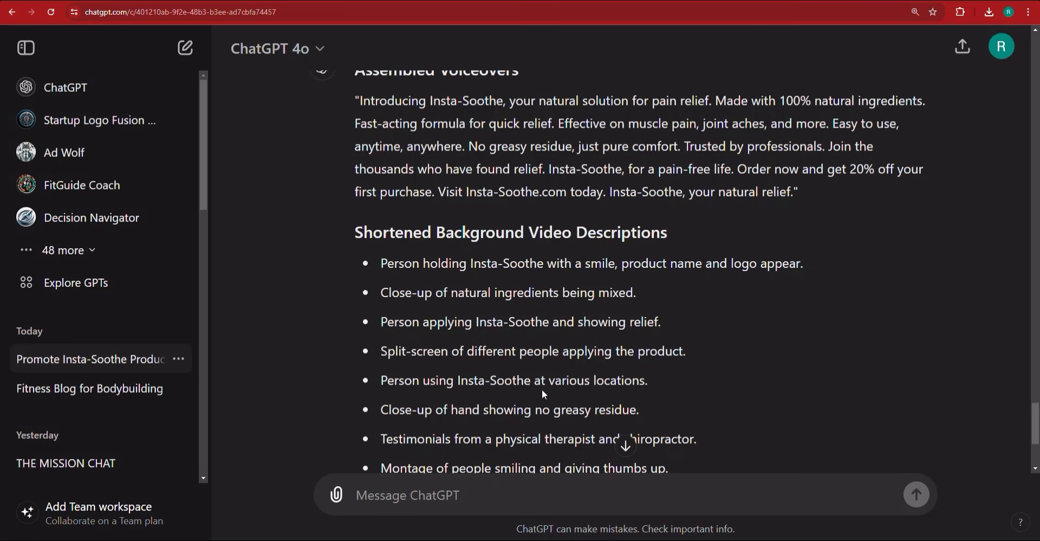
{"action": "key", "text": "alt+Tab"}
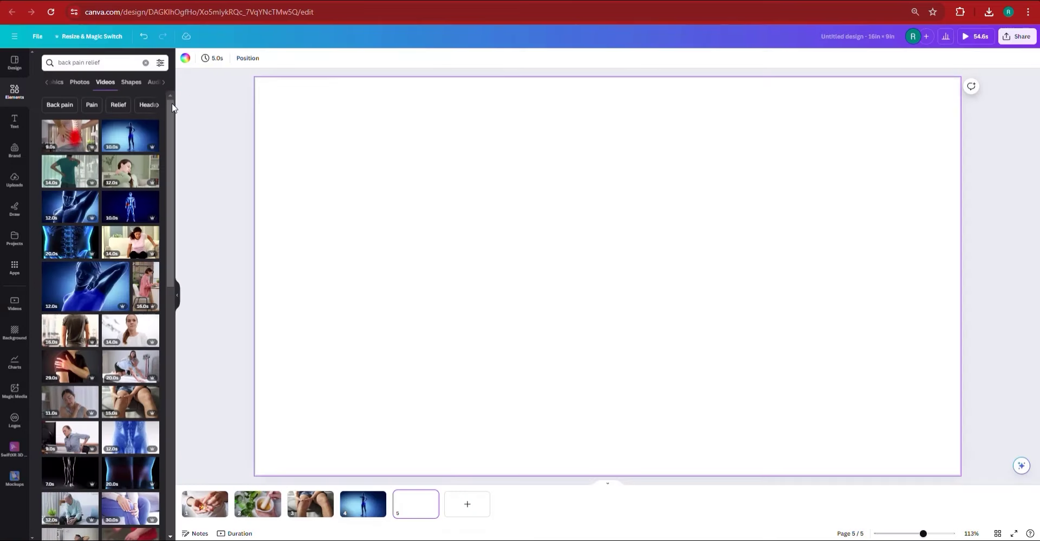
{"action": "scroll", "coordinate": [94, 216], "scroll_direction": "down", "scroll_amount": 3}
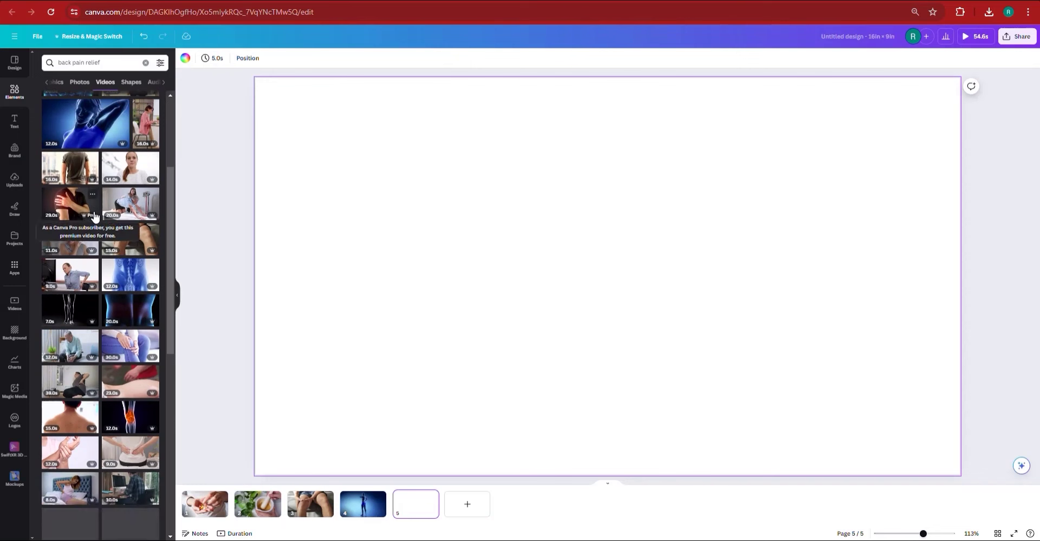
{"action": "left_click", "coordinate": [102, 61]}
{"action": "key", "text": "Escape"}
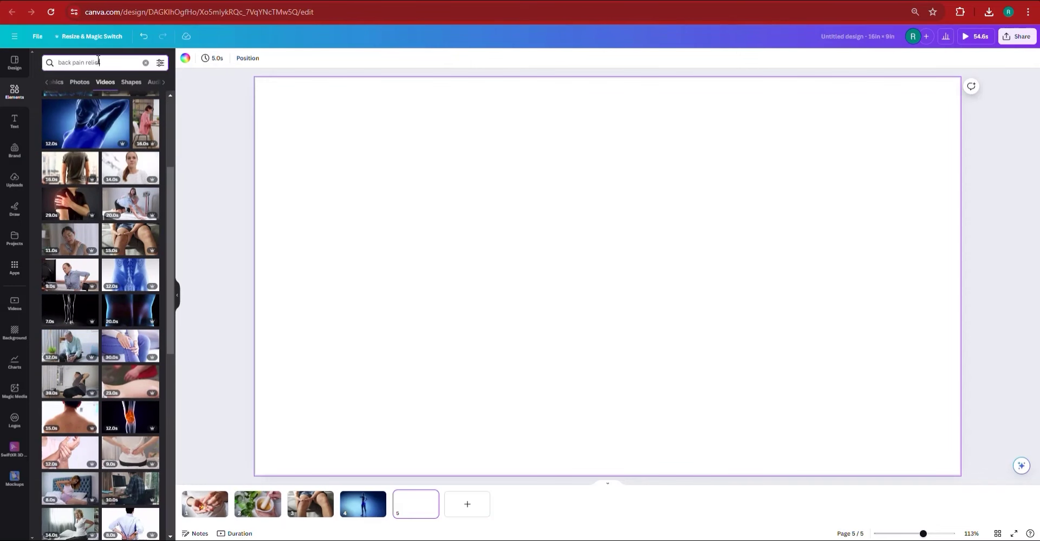
{"action": "type", "text": "therapy"}
{"action": "key", "text": "Return"}
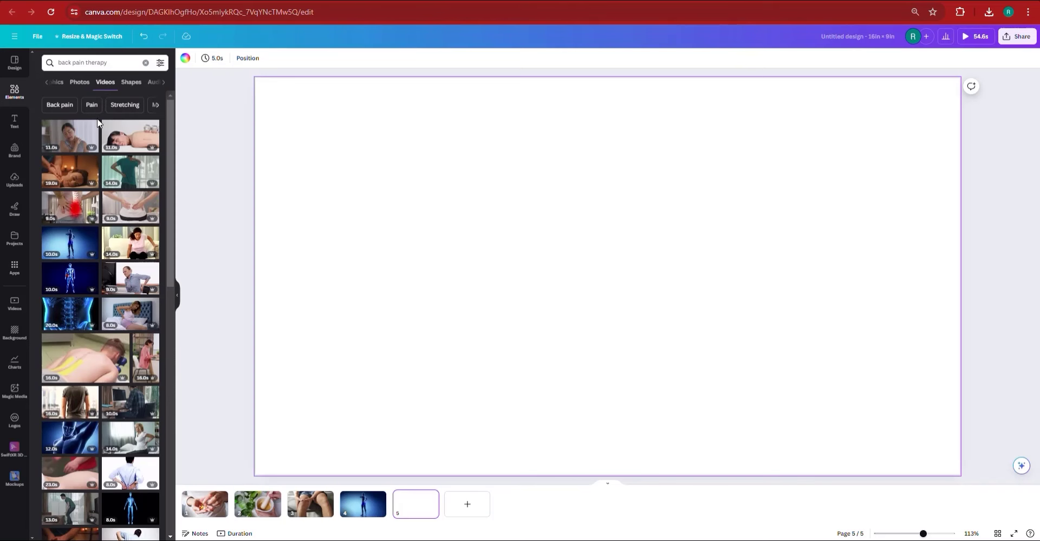
- Set the clip of a man's back with yellow therapy tape as the fifth page's background and add a sixth page
{"action": "left_click", "coordinate": [79, 358]}
{"action": "right_click", "coordinate": [563, 315]}
{"action": "left_click", "coordinate": [606, 507]}
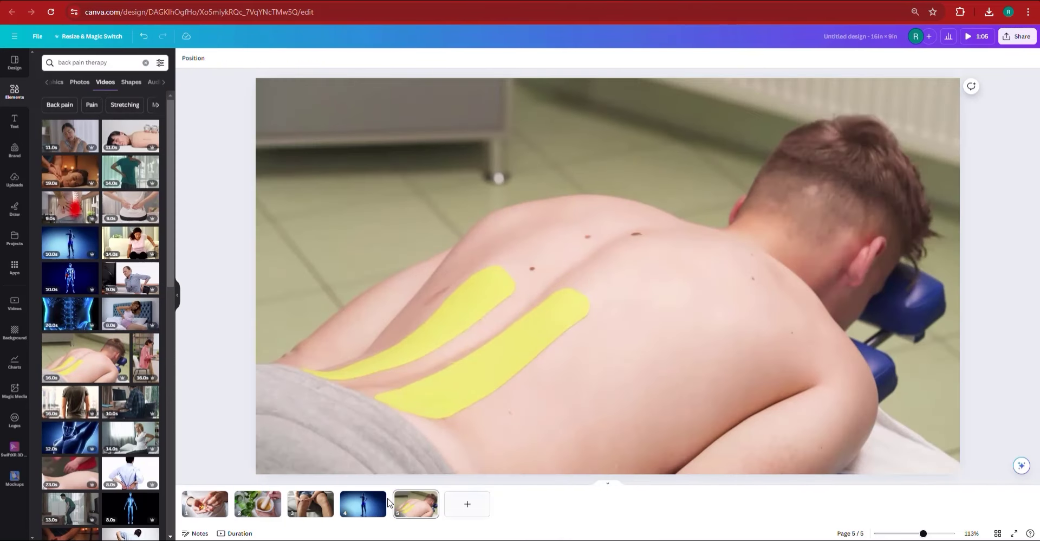
{"action": "left_click", "coordinate": [470, 504]}
- Review the remaining background video descriptions in ChatGPT, and set Canva's close-up clip of the blue figure with raised arms as the sixth page's background
{"action": "key", "text": "alt+Tab"}
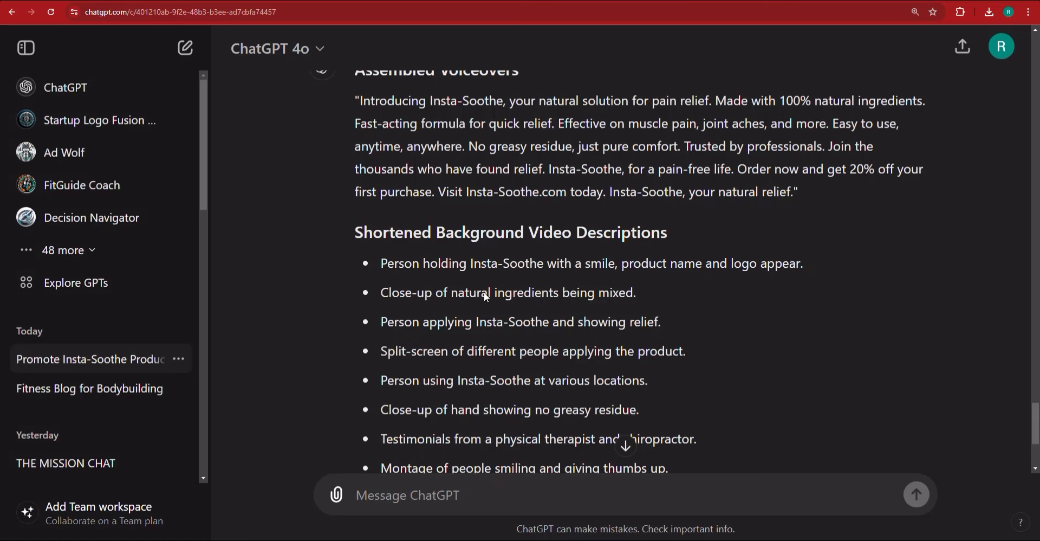
{"action": "scroll", "coordinate": [483, 309], "scroll_direction": "down", "scroll_amount": 2}
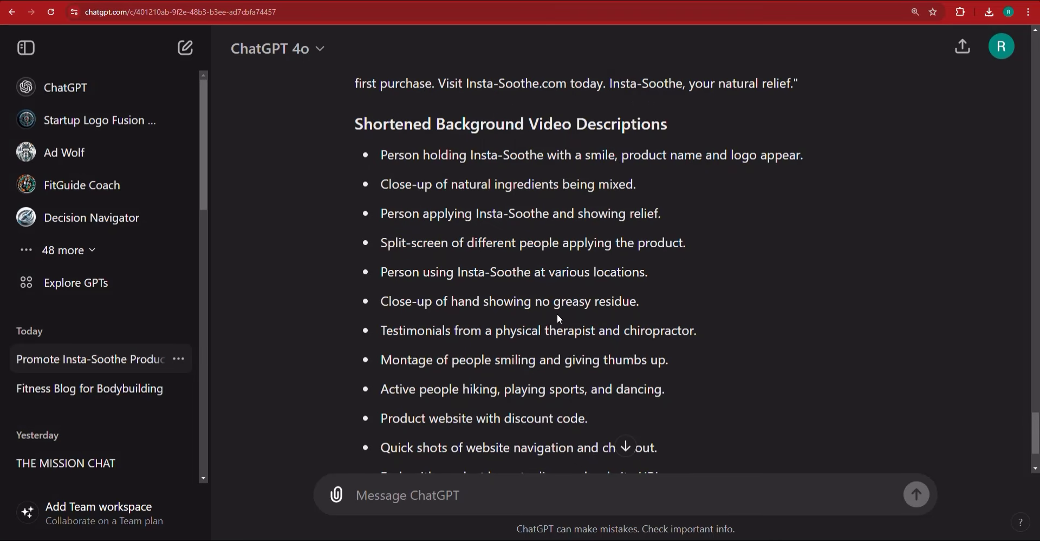
{"action": "key", "text": "alt+Tab"}
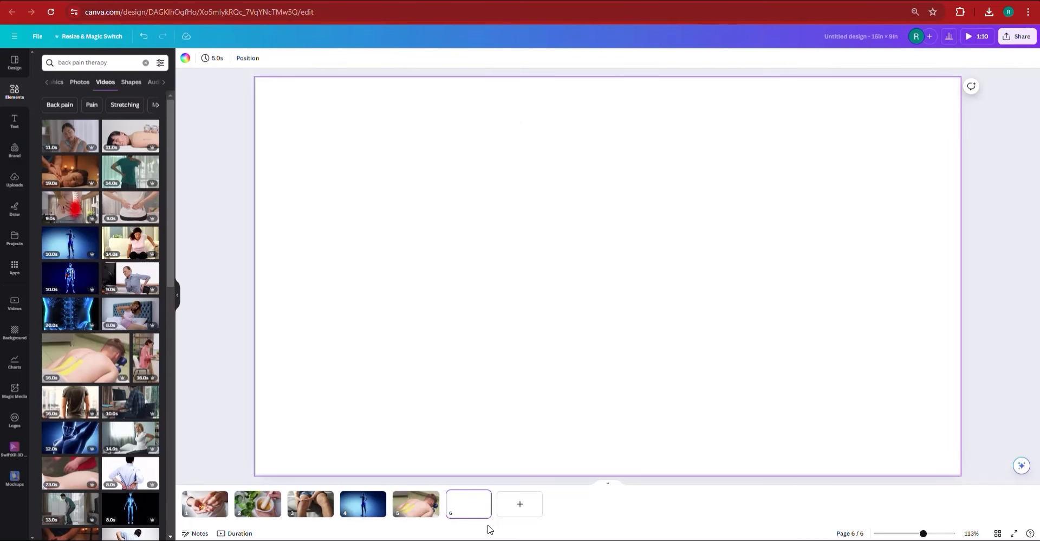
{"action": "left_click", "coordinate": [71, 439]}
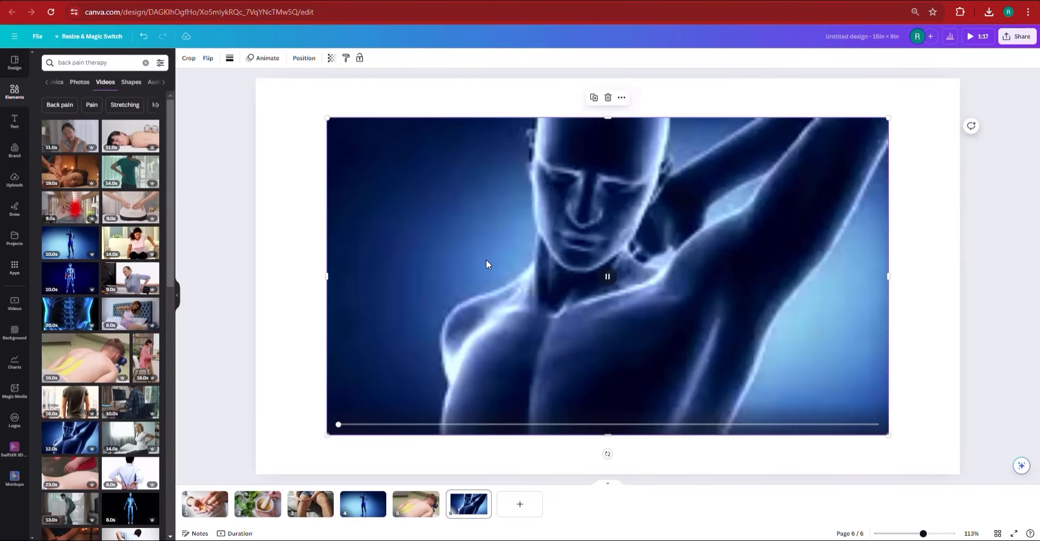
{"action": "right_click", "coordinate": [487, 256]}
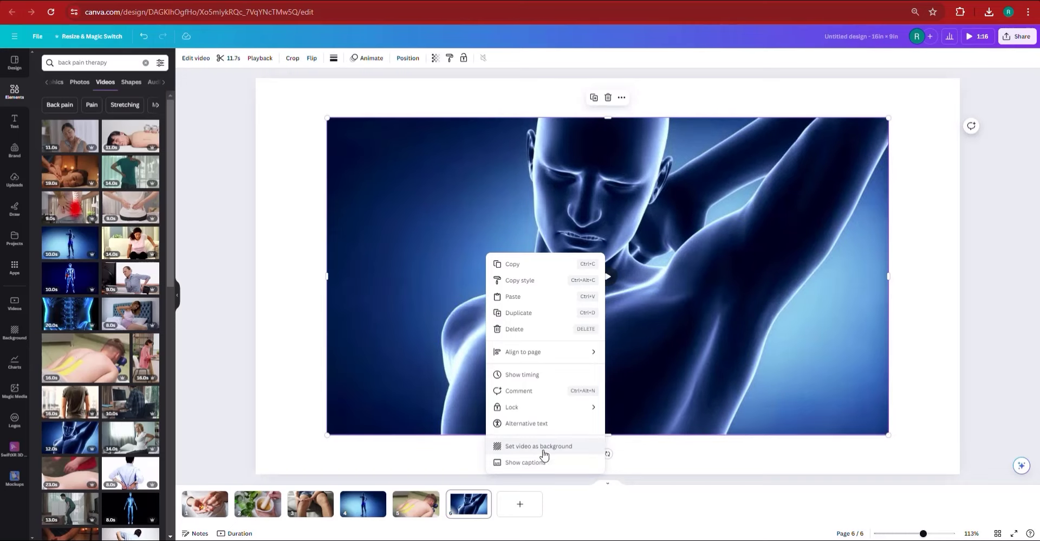
{"action": "left_click", "coordinate": [539, 445]}
- Check the testimonial description in ChatGPT, and search Canva's videos for "chiropractor" for a new seventh page
{"action": "key", "text": "alt+Tab"}
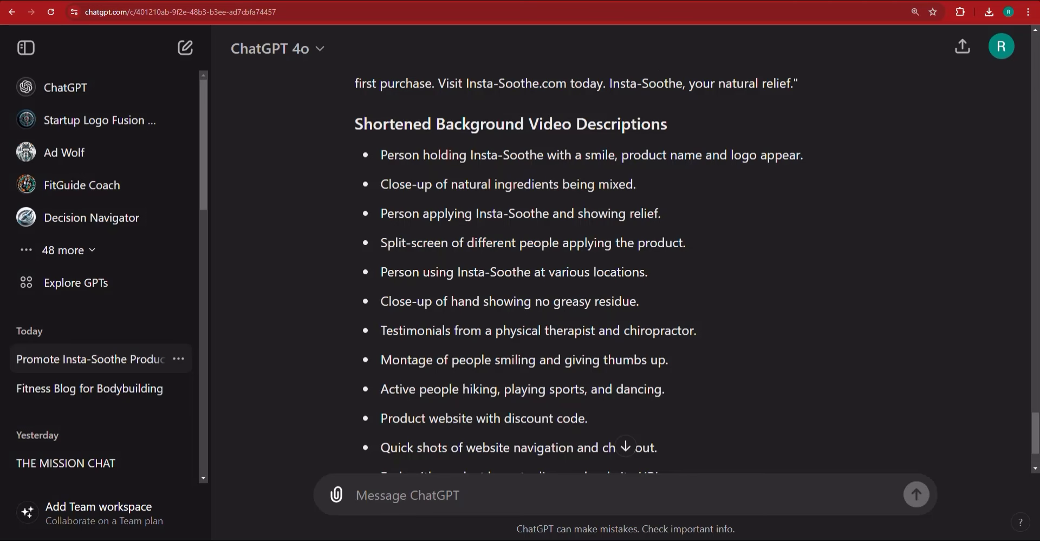
{"action": "key", "text": "alt+Tab"}
{"action": "triple_click", "coordinate": [83, 63]}
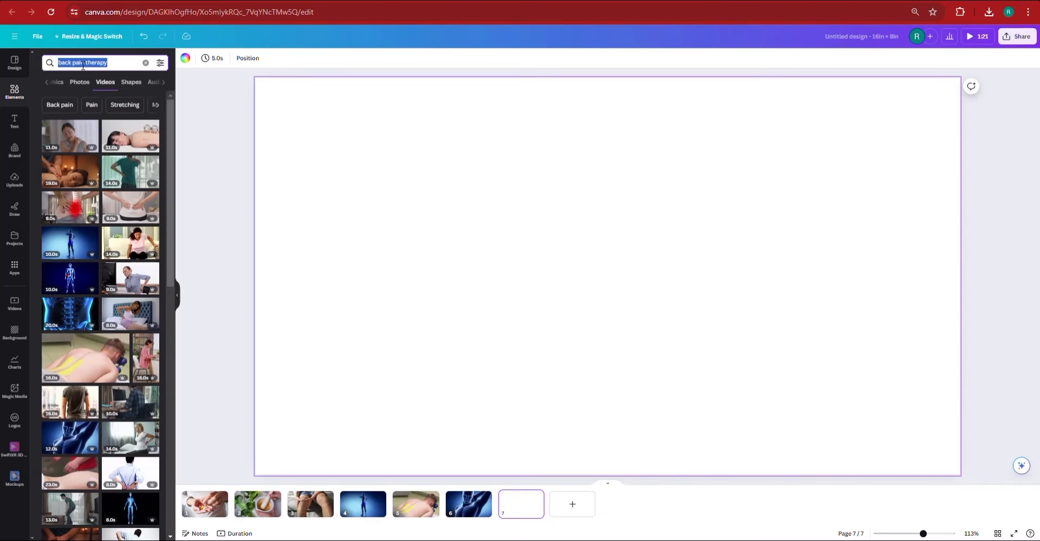
{"action": "type", "text": "chiropractor"}
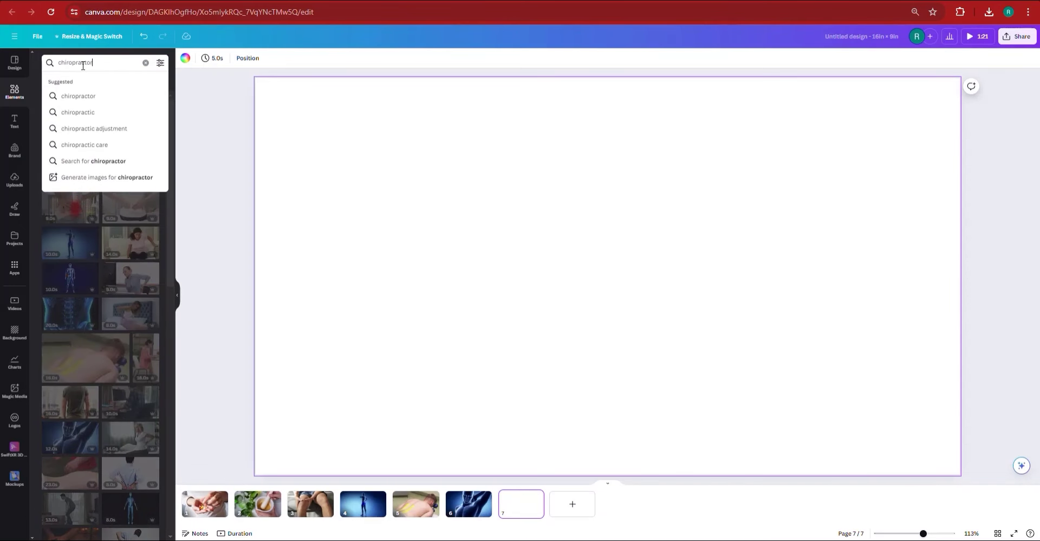
{"action": "left_click", "coordinate": [85, 96]}
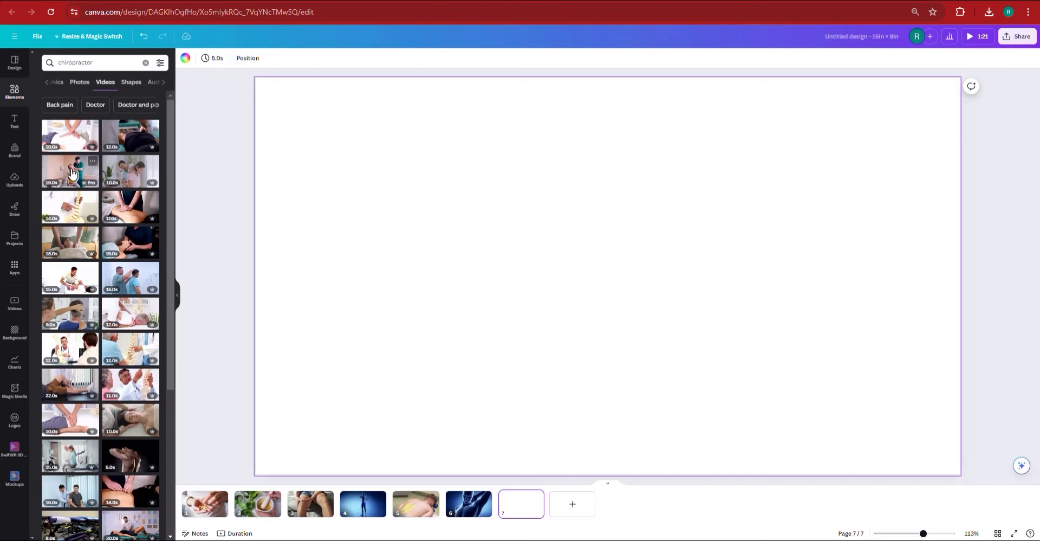
- Set the clip of a doctor pointing at a spine model as the seventh page's background and add an eighth page
{"action": "left_click", "coordinate": [128, 385]}
{"action": "right_click", "coordinate": [585, 286]}
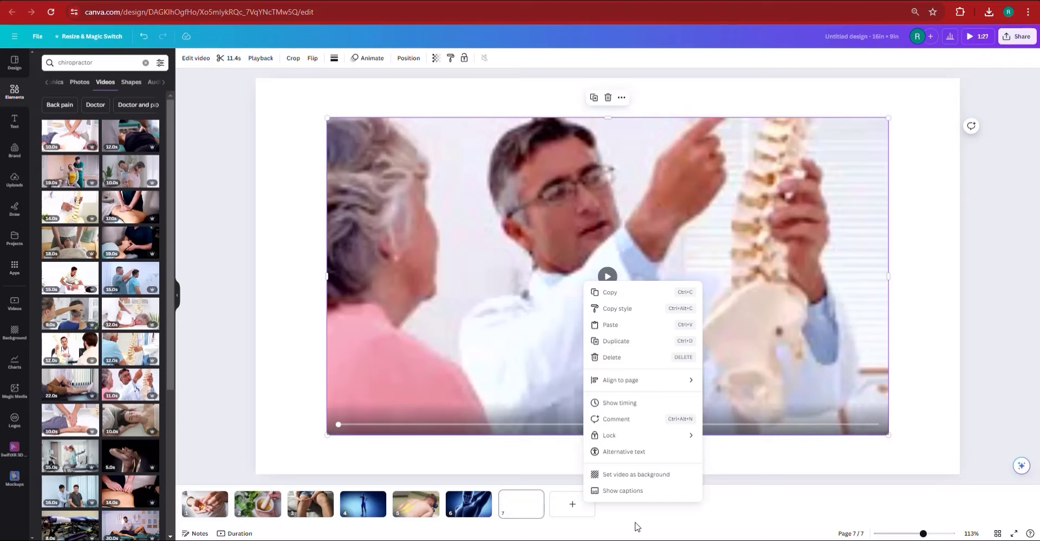
{"action": "left_click", "coordinate": [646, 475]}
{"action": "left_click", "coordinate": [570, 506]}
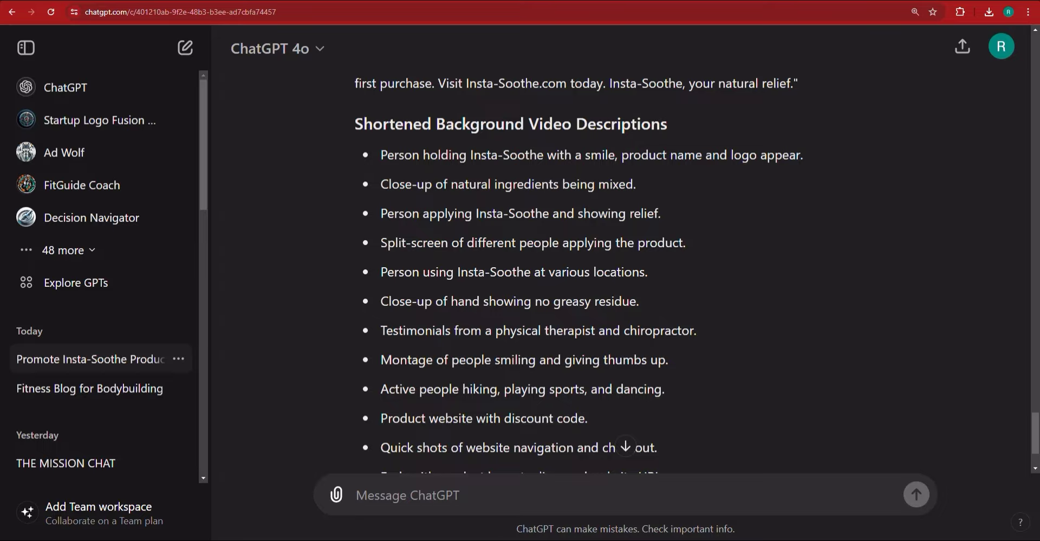
- Return from the ChatGPT descriptions to Canva and search the videos for "people smiling"
{"action": "left_click", "coordinate": [181, 18]}
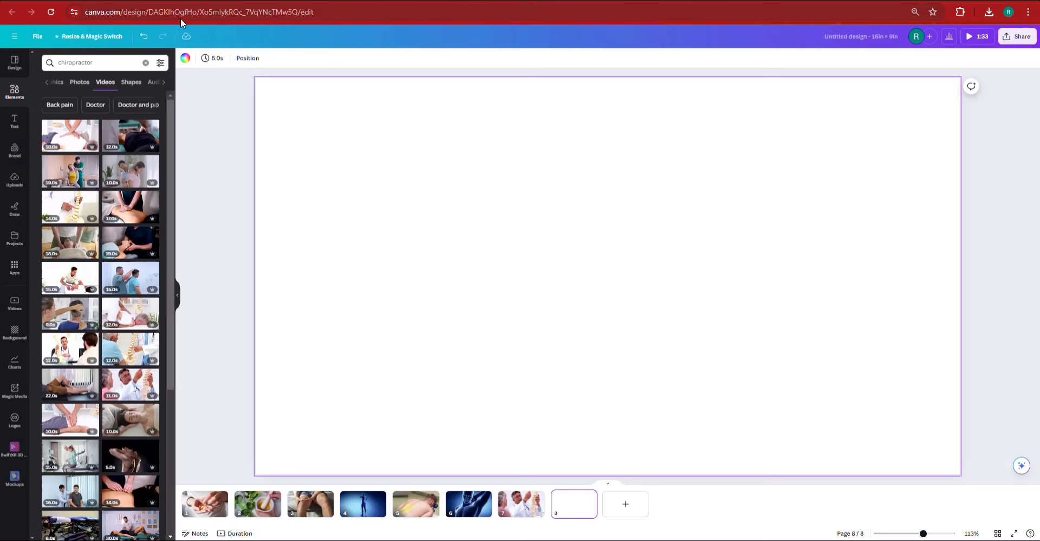
{"action": "left_click", "coordinate": [131, 56]}
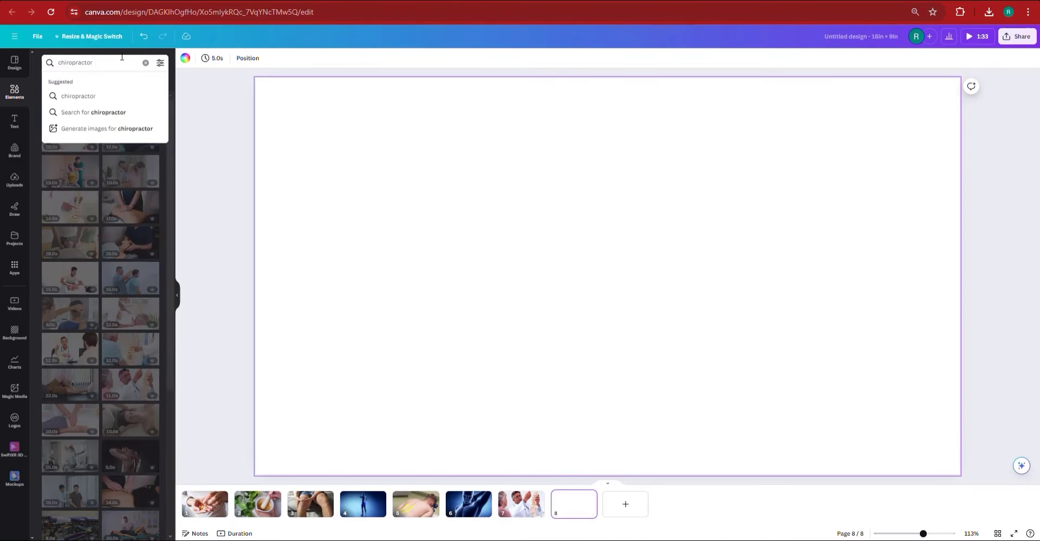
{"action": "key", "text": "Return"}
{"action": "type", "text": "people"}
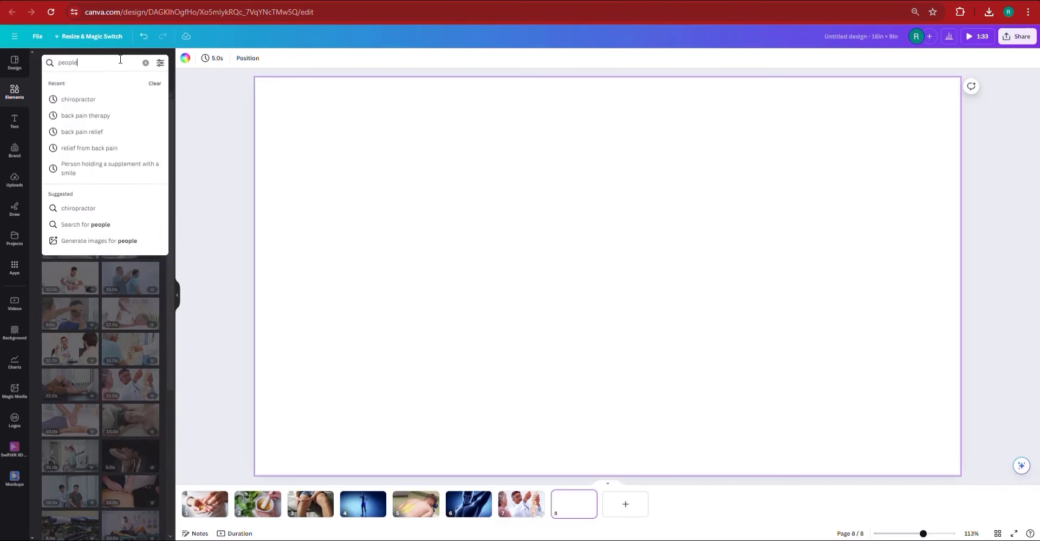
{"action": "type", "text": " smiling"}
{"action": "key", "text": "Return"}
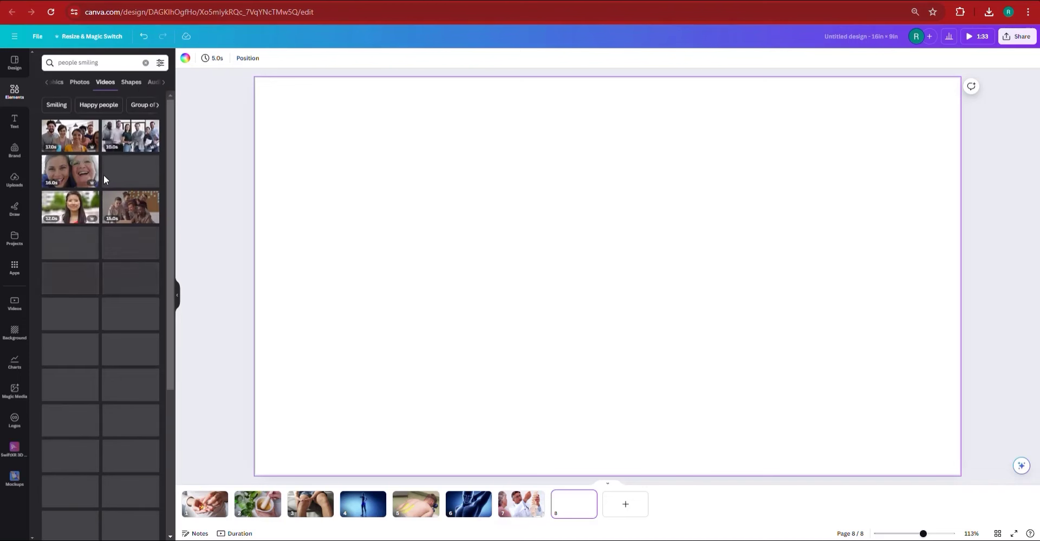
- Add the smiling office group clip and set it as the eighth page's background
{"action": "left_click", "coordinate": [122, 143]}
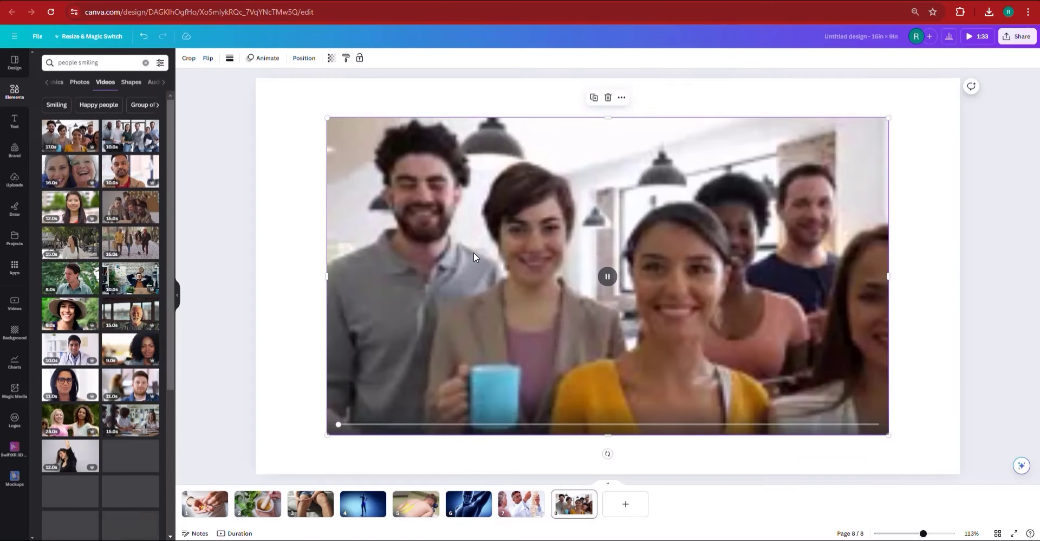
{"action": "right_click", "coordinate": [473, 252]}
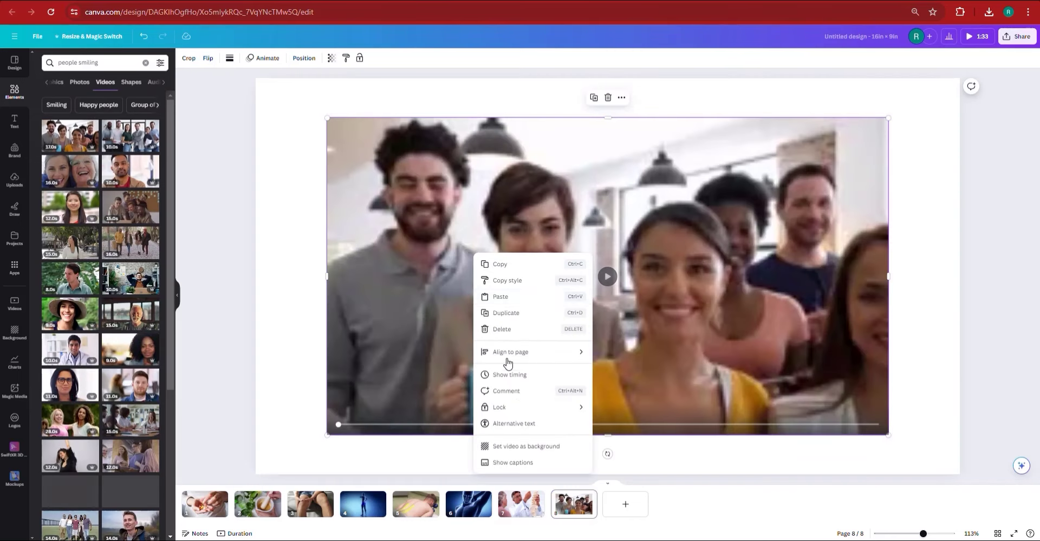
{"action": "left_click", "coordinate": [522, 448]}
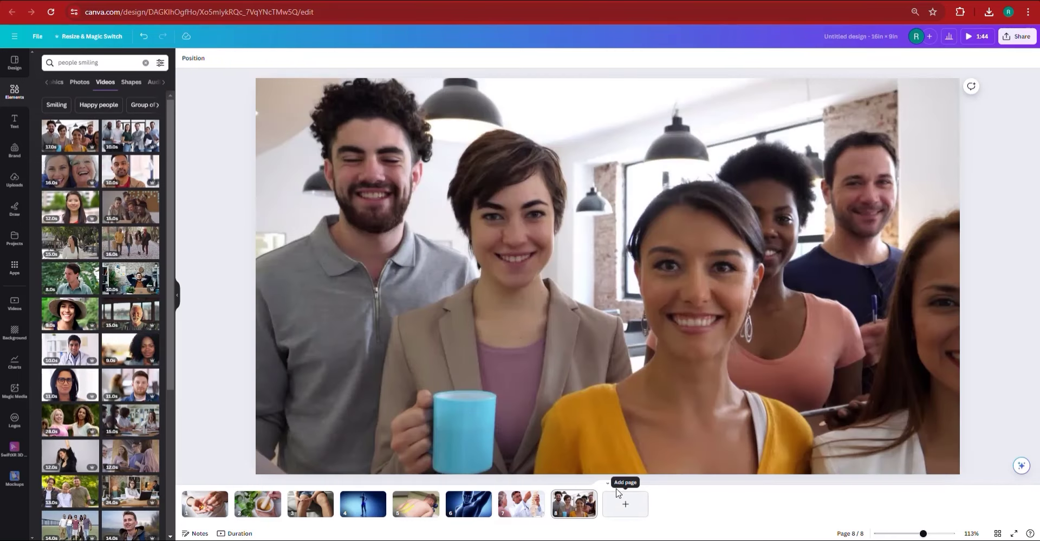
- Add a ninth page, check its scene description in ChatGPT, and search Canva's videos for "hiking"
{"action": "left_click", "coordinate": [625, 503]}
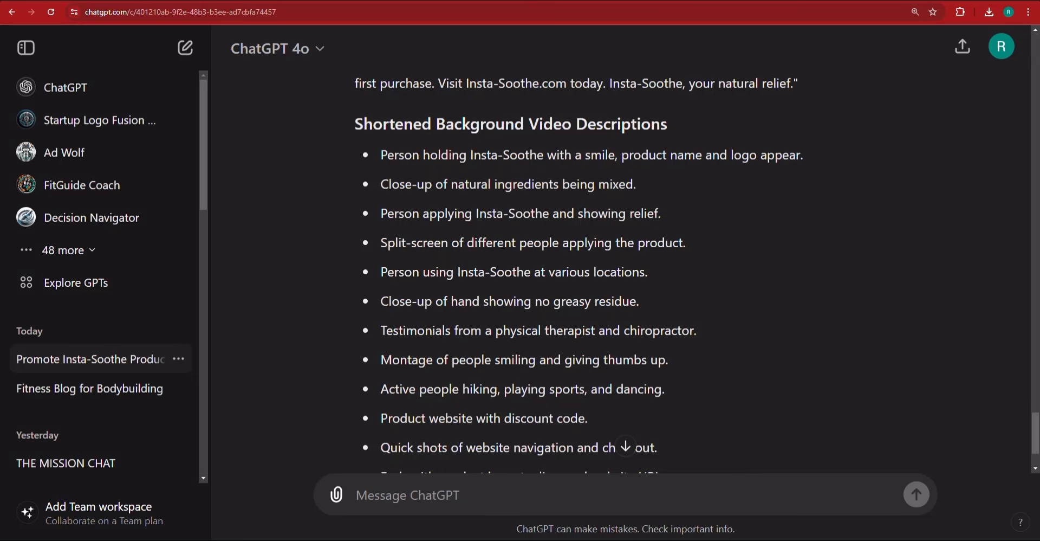
{"action": "scroll", "coordinate": [509, 246], "scroll_direction": "down", "scroll_amount": 3}
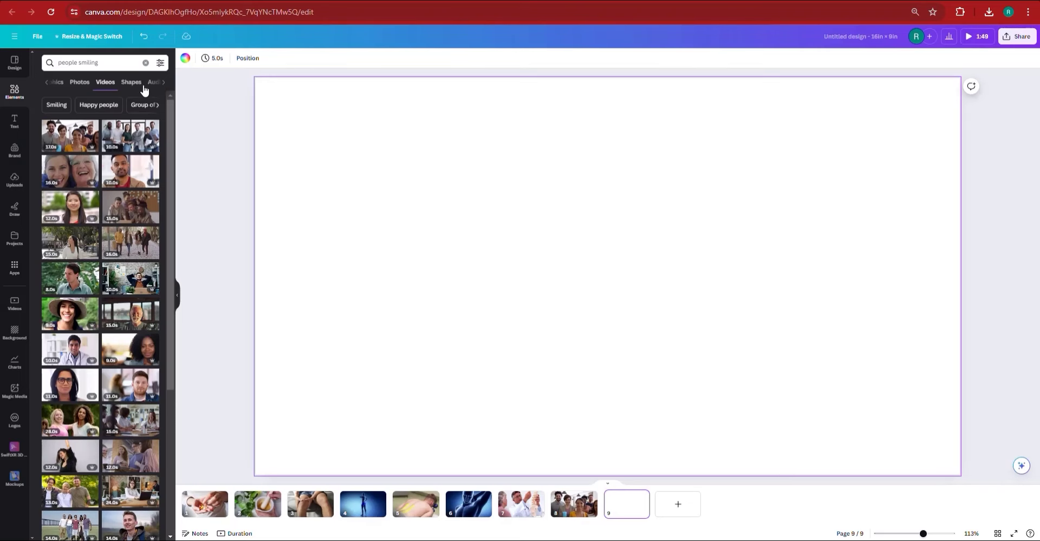
{"action": "triple_click", "coordinate": [115, 60]}
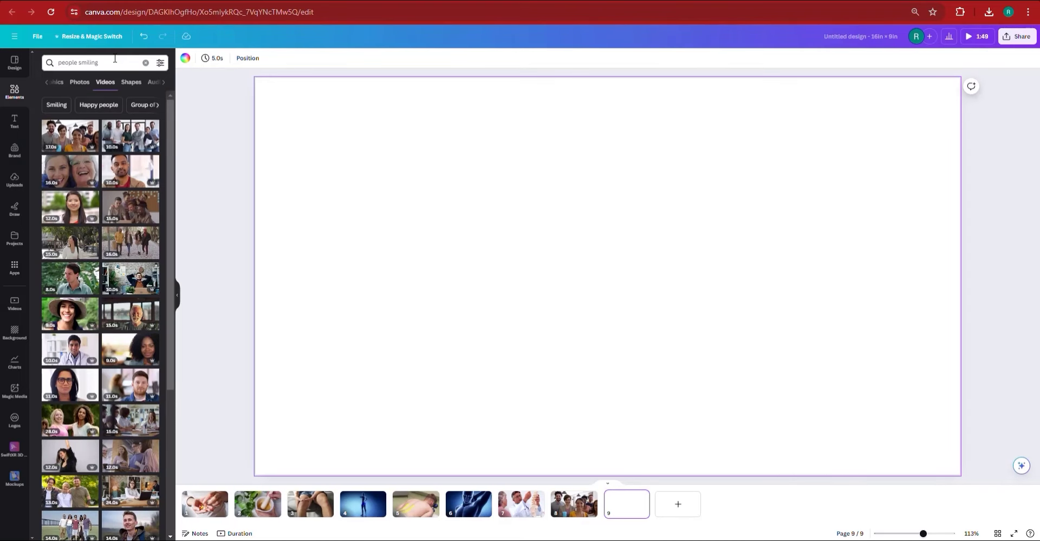
{"action": "type", "text": "hiking"}
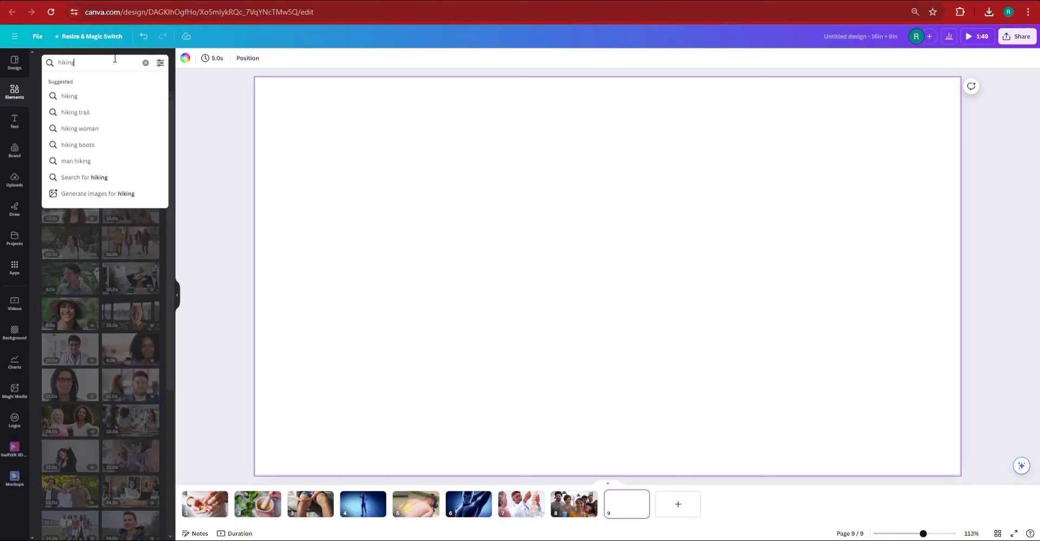
{"action": "key", "text": "Return"}
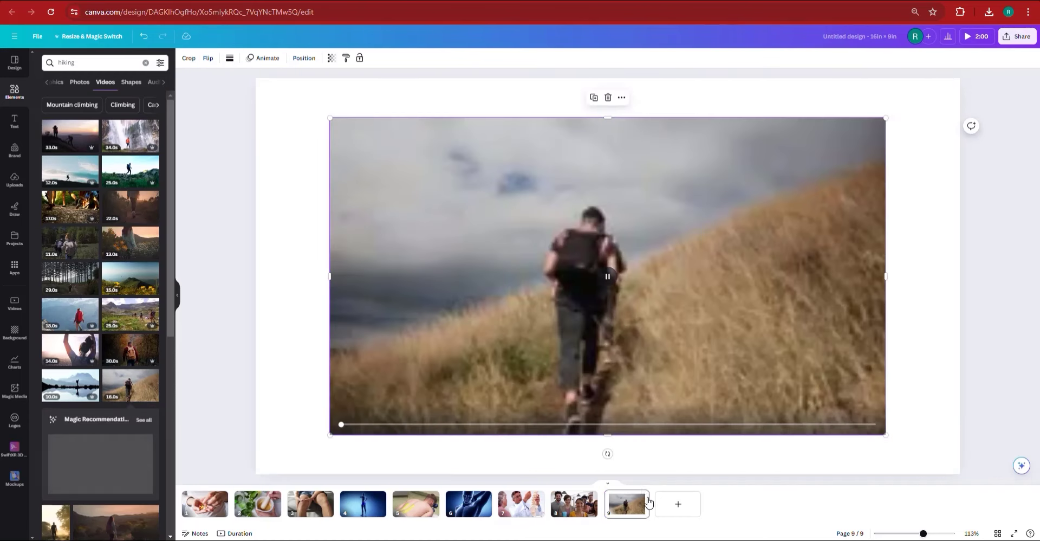
- Set the clip of a backpacker walking up a grassy hill as the ninth page's background
{"action": "right_click", "coordinate": [608, 306]}
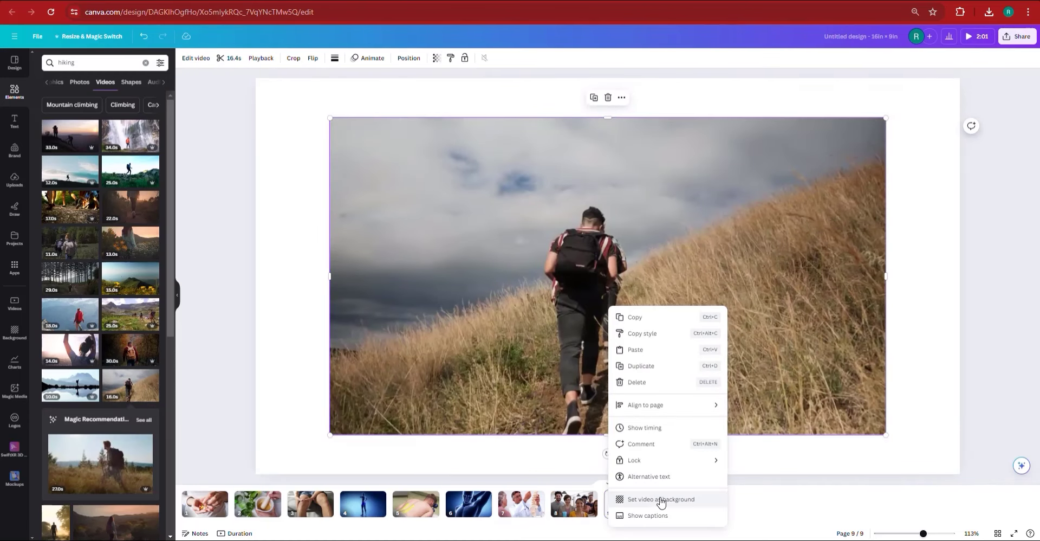
{"action": "left_click", "coordinate": [661, 500]}
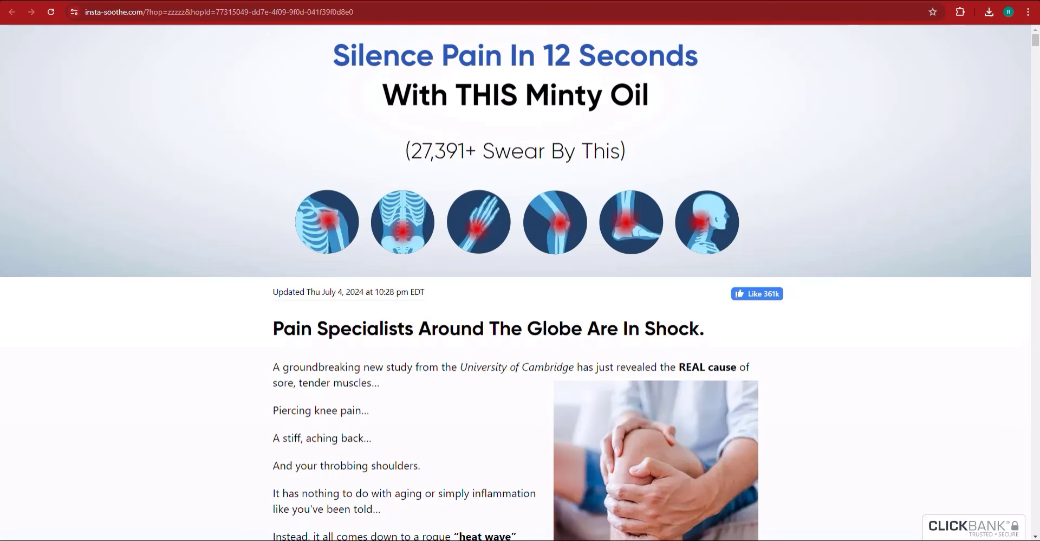
- Paste the sales page screenshot onto the tenth page and crop it to the "Silence Pain In 12 Seconds" headline banner
{"action": "left_click", "coordinate": [856, 1]}
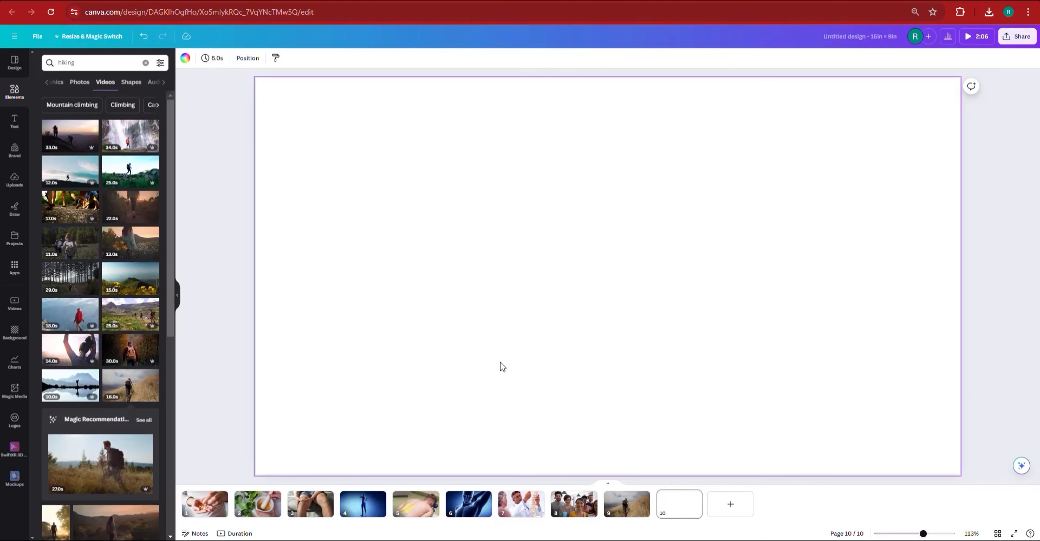
{"action": "key", "text": "ctrl+v"}
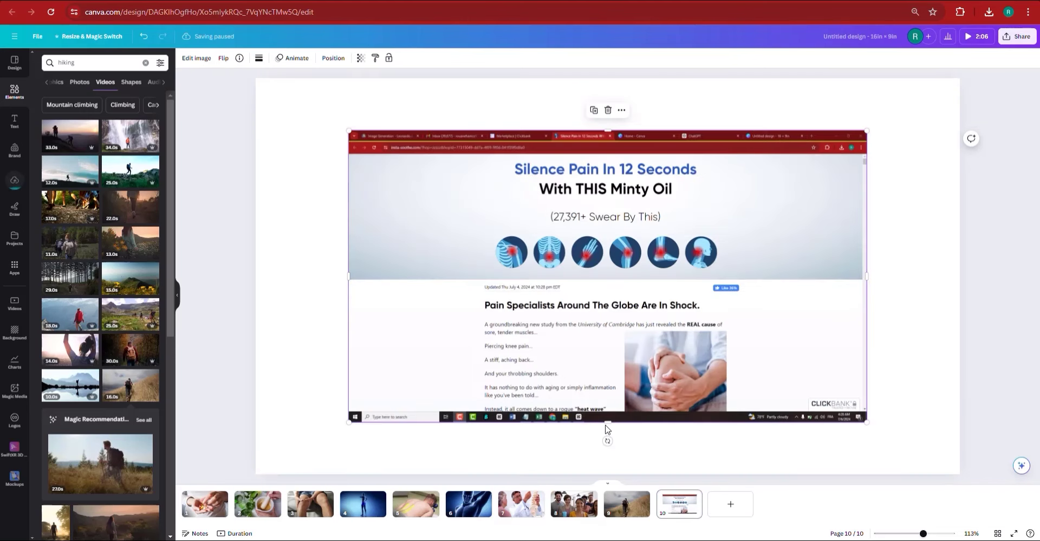
{"action": "left_click_drag", "start_coordinate": [607, 424], "coordinate": [624, 280]}
{"action": "mouse_move", "coordinate": [609, 128]}
{"action": "left_mouse_down"}
{"action": "mouse_move", "coordinate": [609, 155]}
{"action": "mouse_move", "coordinate": [626, 156]}
{"action": "mouse_move", "coordinate": [625, 118]}
{"action": "left_mouse_up"}
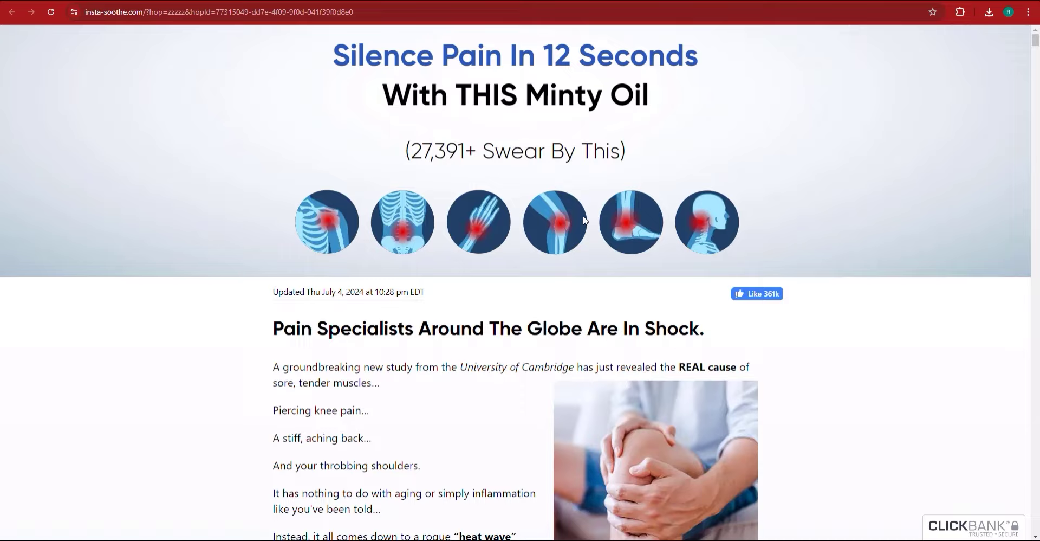
- Look through the Insta Soothe sales page for the section that introduces the cream with its product jar
{"action": "scroll", "coordinate": [603, 268], "scroll_direction": "down", "scroll_amount": 15}
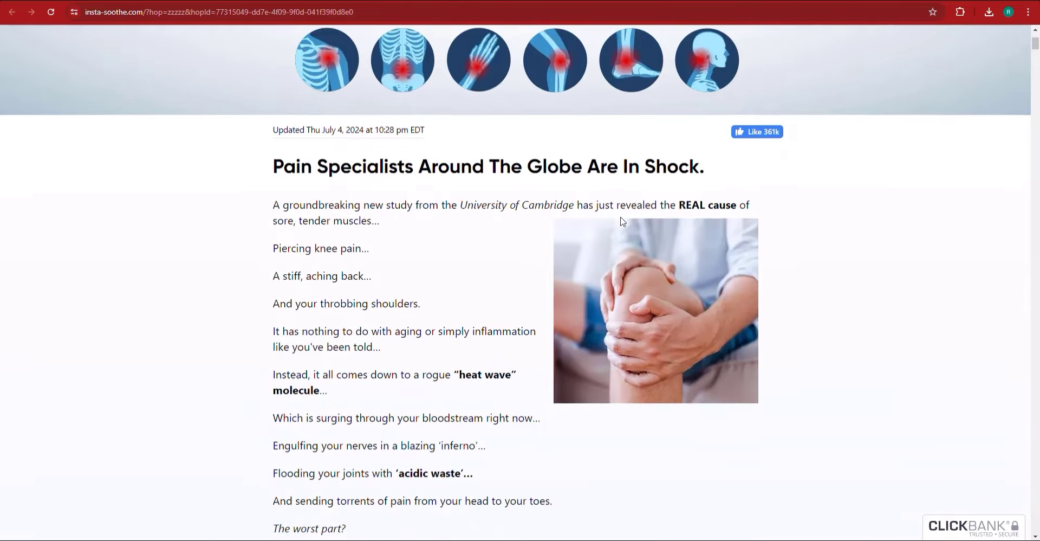
{"action": "scroll", "coordinate": [603, 268], "scroll_direction": "down", "scroll_amount": 20}
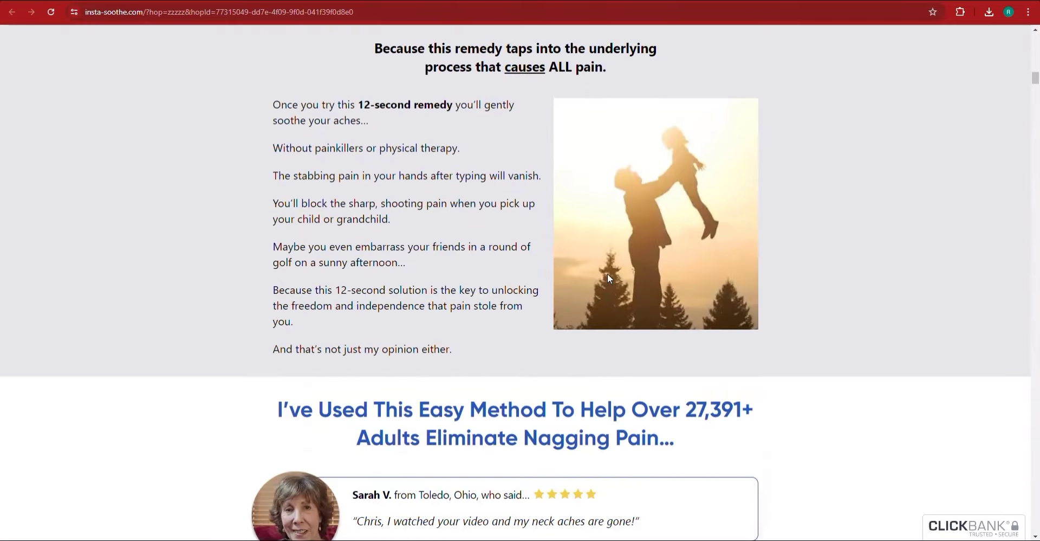
{"action": "scroll", "coordinate": [608, 277], "scroll_direction": "down", "scroll_amount": 20}
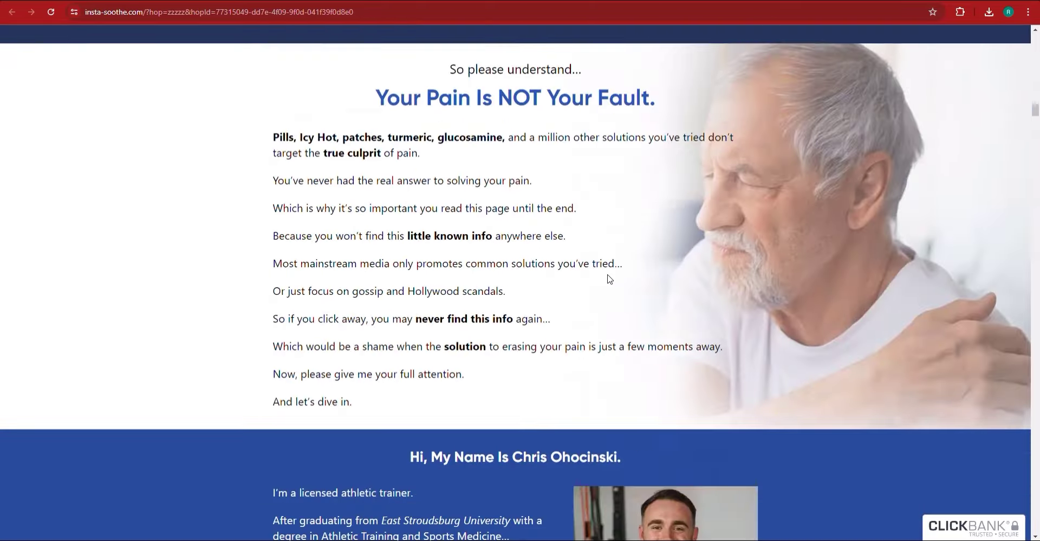
{"action": "scroll", "coordinate": [608, 278], "scroll_direction": "up", "scroll_amount": 5}
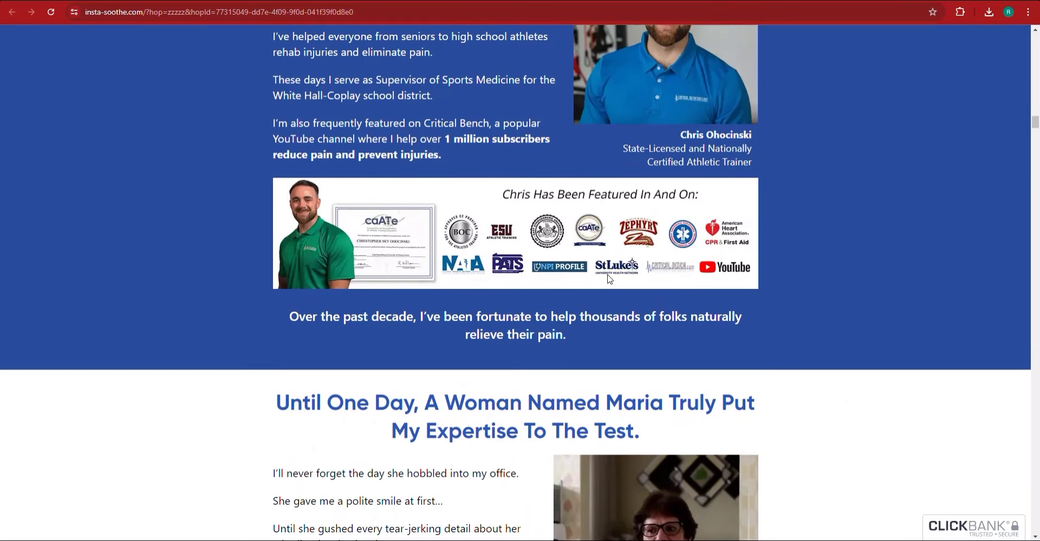
{"action": "scroll", "coordinate": [736, 312], "scroll_direction": "up", "scroll_amount": 1}
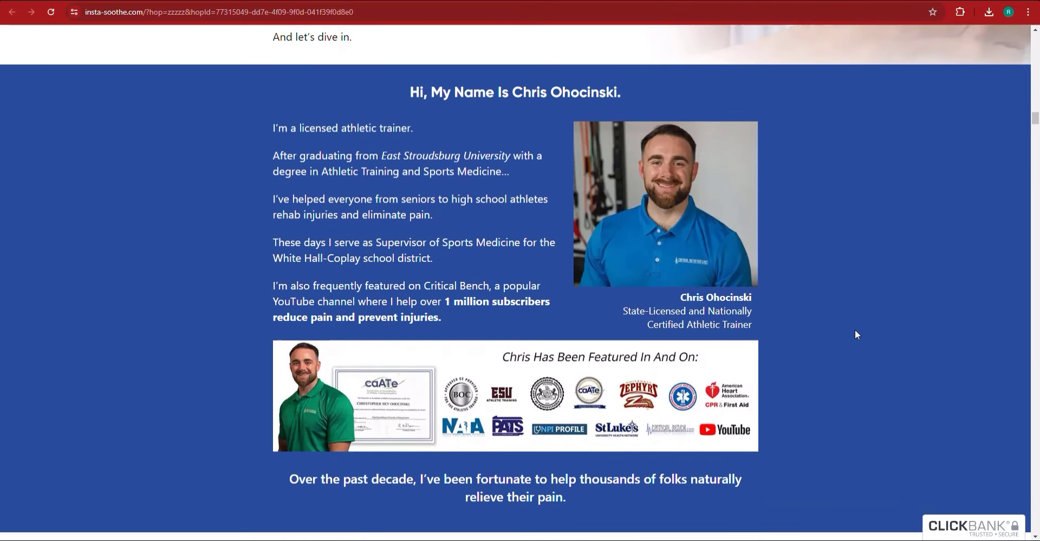
{"action": "scroll", "coordinate": [779, 308], "scroll_direction": "down", "scroll_amount": 15}
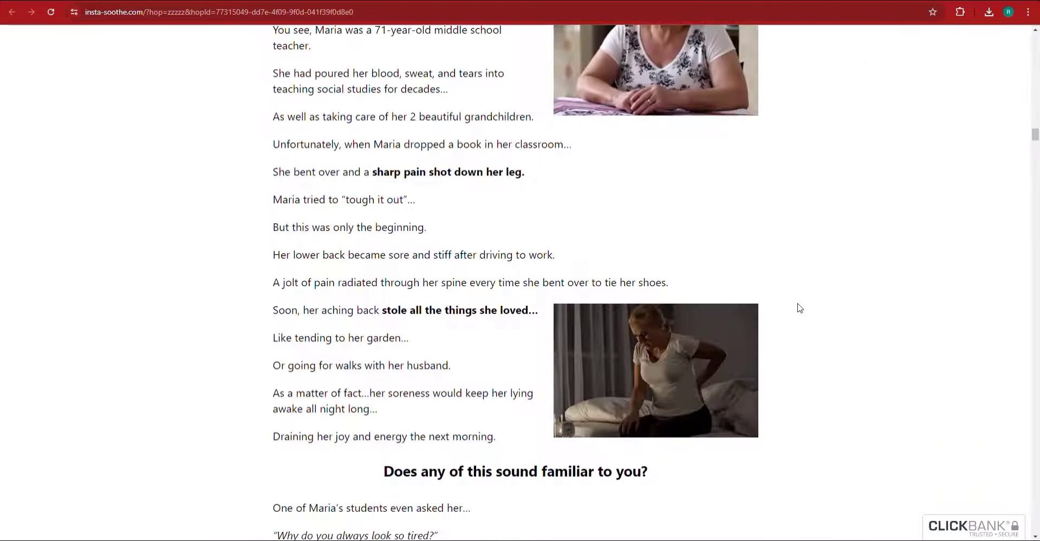
{"action": "scroll", "coordinate": [813, 313], "scroll_direction": "down", "scroll_amount": 20}
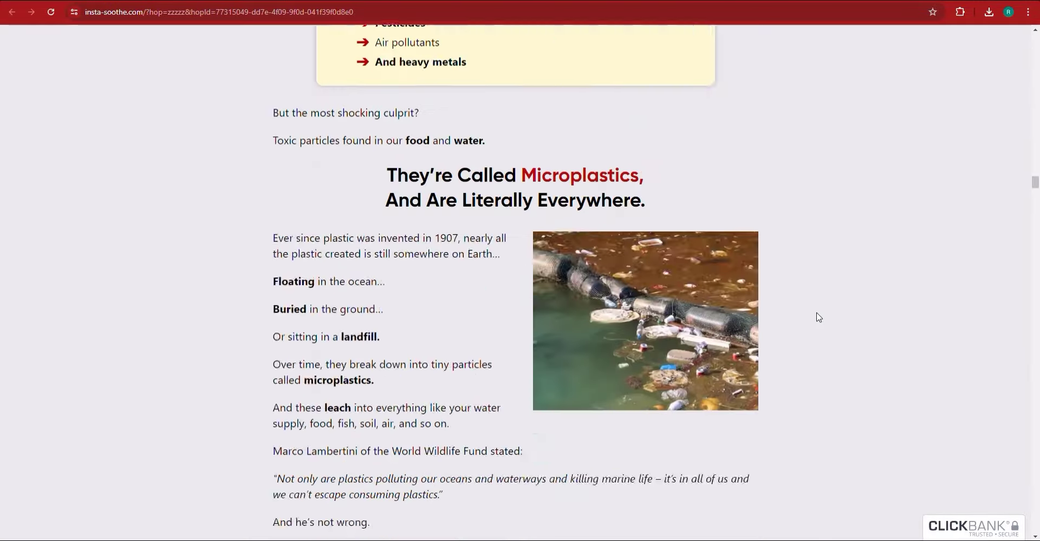
{"action": "scroll", "coordinate": [822, 327], "scroll_direction": "down", "scroll_amount": 20}
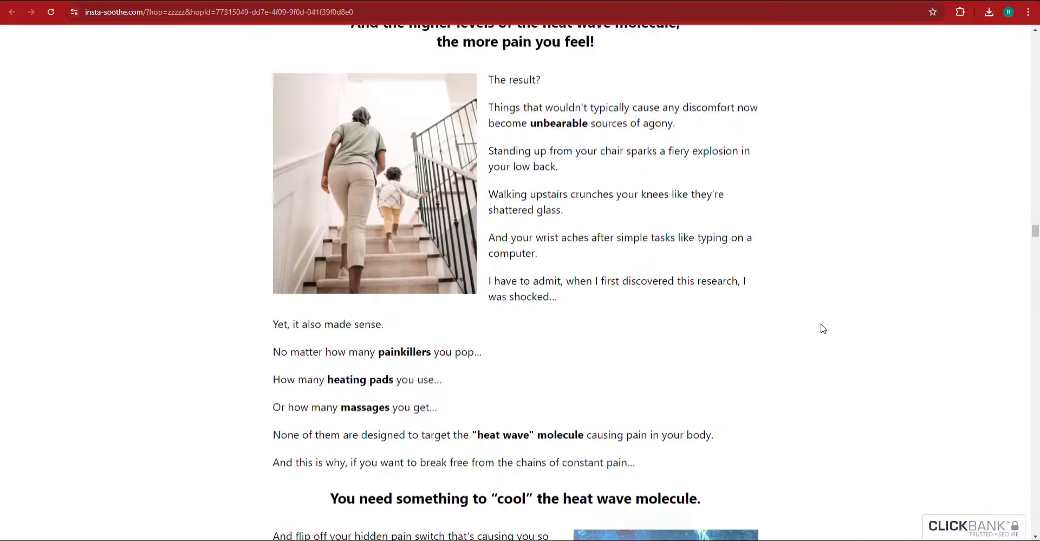
{"action": "scroll", "coordinate": [822, 330], "scroll_direction": "down", "scroll_amount": 20}
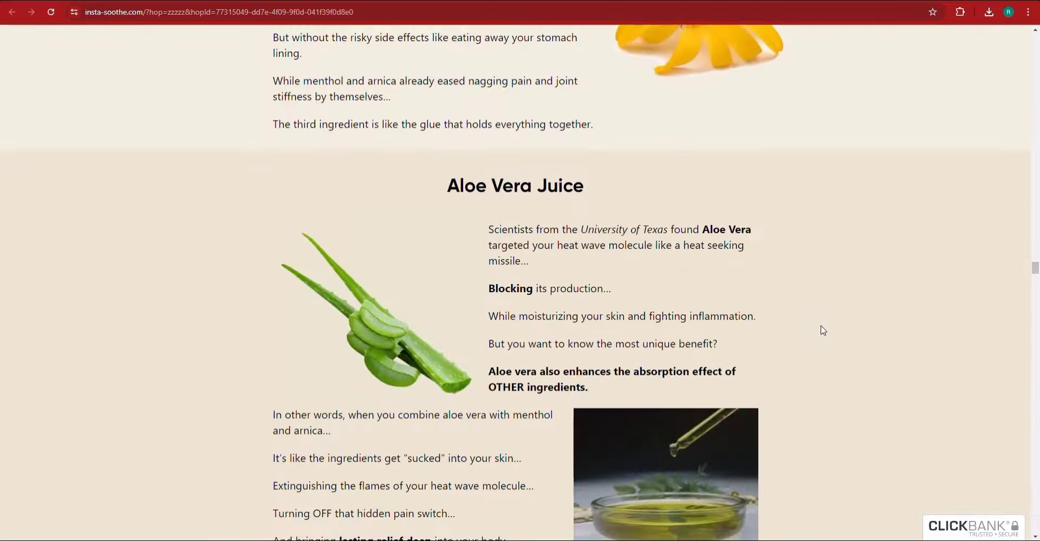
{"action": "scroll", "coordinate": [822, 329], "scroll_direction": "down", "scroll_amount": 20}
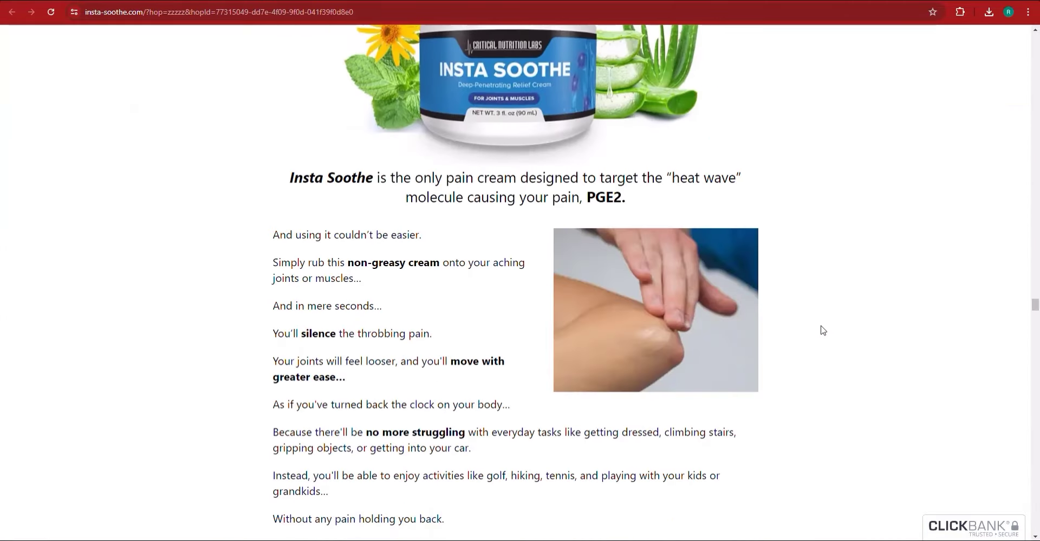
{"action": "scroll", "coordinate": [822, 330], "scroll_direction": "up", "scroll_amount": 2}
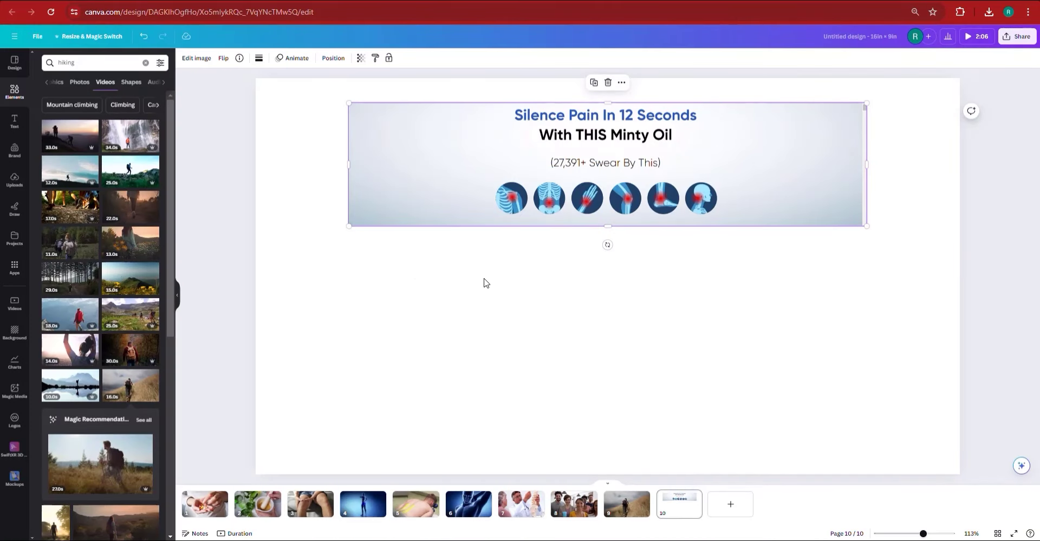
- Paste the product section screenshot, crop it to the jar with its heading and tagline, and place it below the headline banner
{"action": "key", "text": "ctrl+v"}
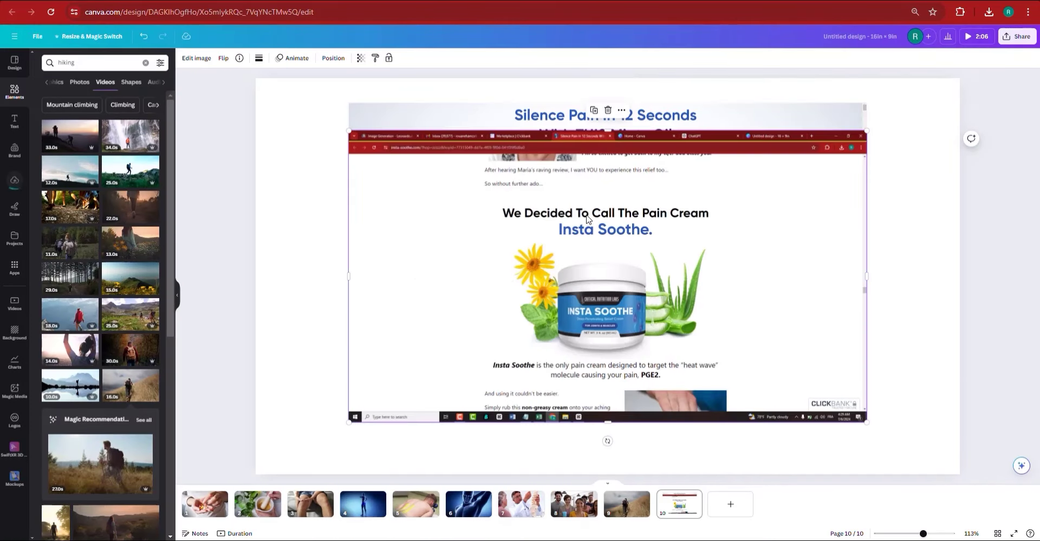
{"action": "left_click_drag", "start_coordinate": [614, 138], "coordinate": [609, 271]}
{"action": "left_click_drag", "start_coordinate": [632, 474], "coordinate": [616, 371]}
{"action": "left_click_drag", "start_coordinate": [847, 269], "coordinate": [812, 316]}
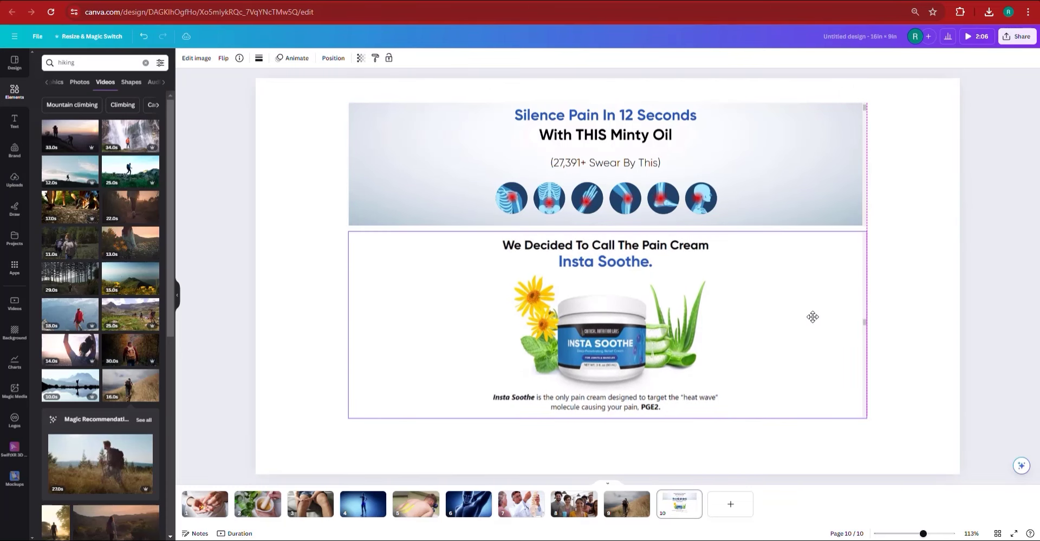
- Crop the right edges of both screenshots to remove the browser scrollbar strip
{"action": "left_click_drag", "start_coordinate": [902, 306], "coordinate": [824, 138]}
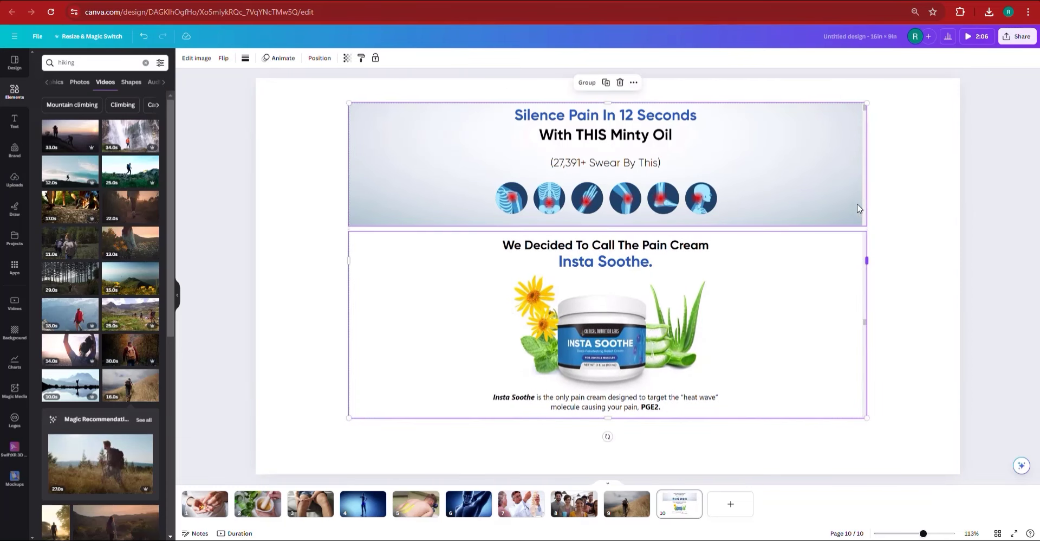
{"action": "left_click_drag", "start_coordinate": [865, 208], "coordinate": [855, 206]}
{"action": "left_click", "coordinate": [853, 277]}
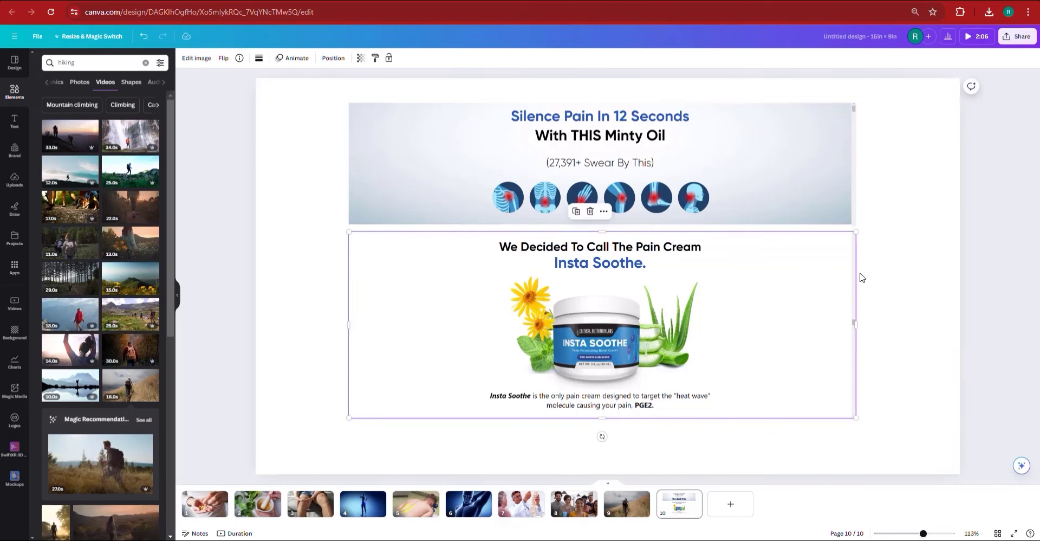
{"action": "left_click_drag", "start_coordinate": [855, 273], "coordinate": [849, 262]}
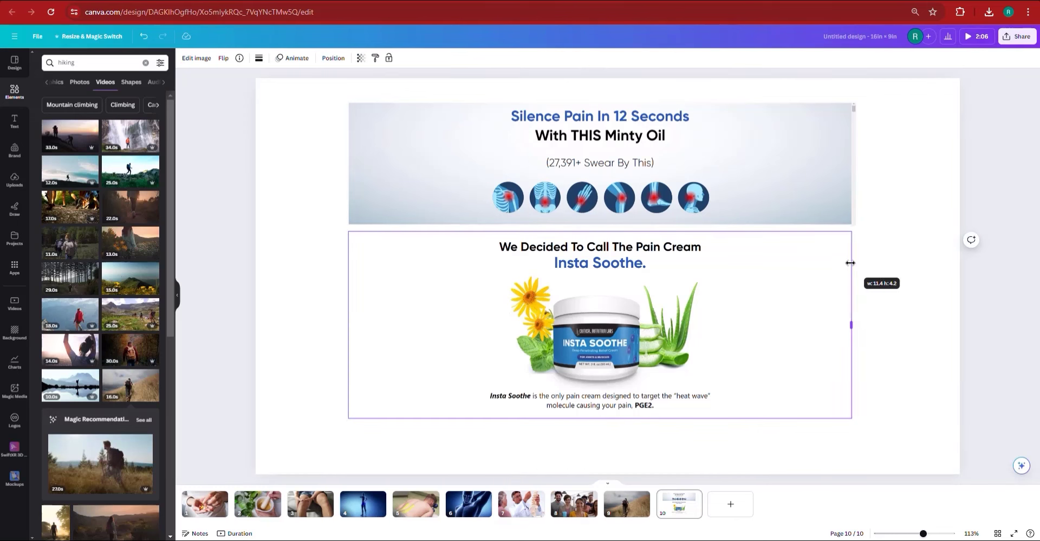
{"action": "left_click", "coordinate": [849, 198]}
{"action": "left_click_drag", "start_coordinate": [852, 182], "coordinate": [866, 204]}
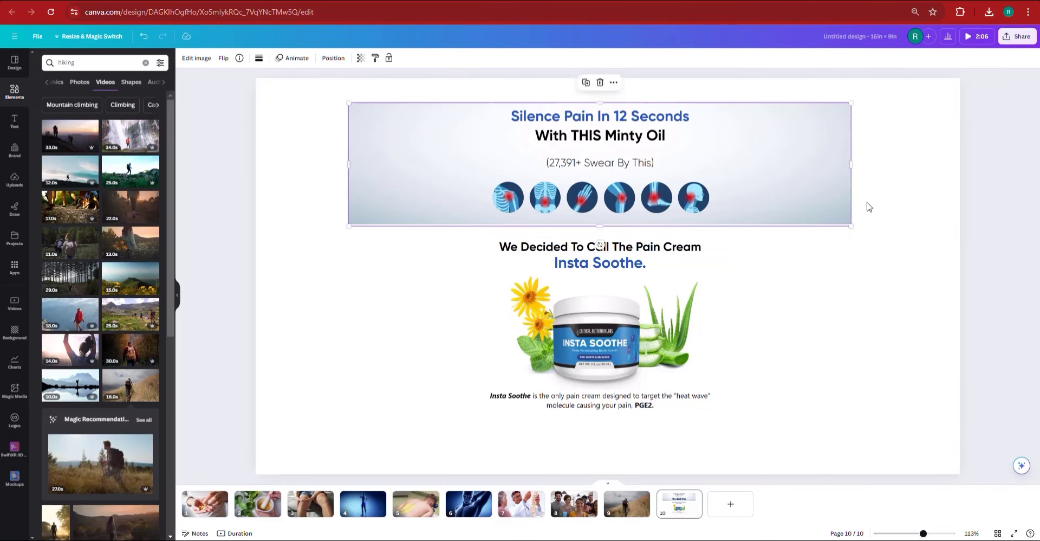
{"action": "left_click", "coordinate": [866, 204]}
- Enlarge both screenshots together and centre them on the tenth page
{"action": "left_click_drag", "start_coordinate": [890, 447], "coordinate": [348, 103]}
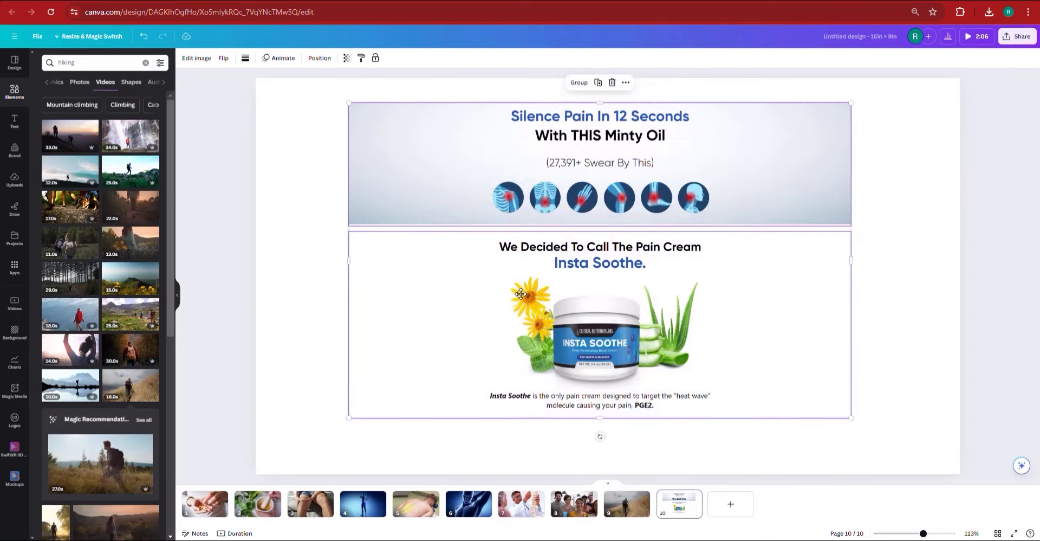
{"action": "left_click_drag", "start_coordinate": [529, 299], "coordinate": [551, 329]}
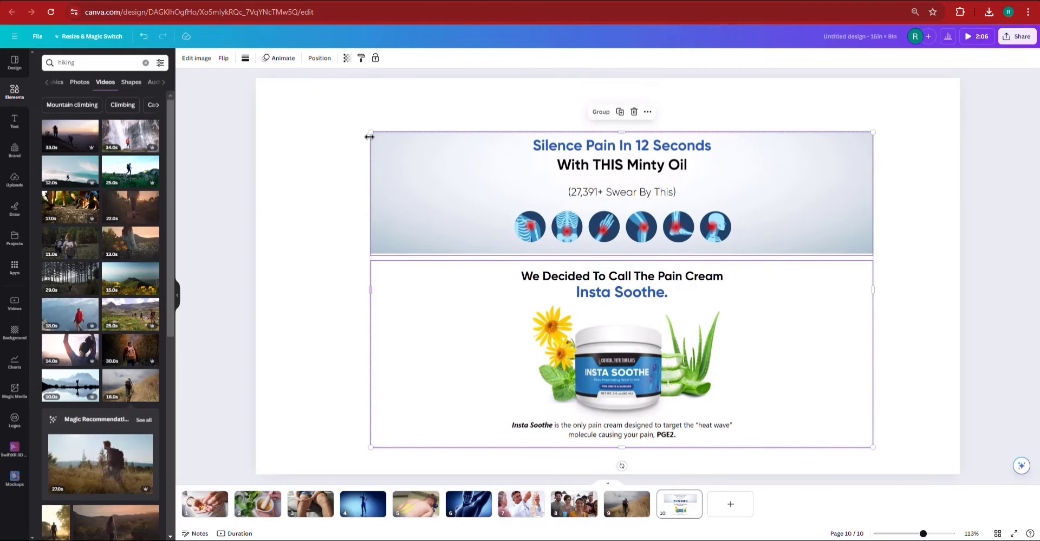
{"action": "left_click_drag", "start_coordinate": [314, 96], "coordinate": [281, 82]}
{"action": "left_click_drag", "start_coordinate": [550, 312], "coordinate": [577, 322]}
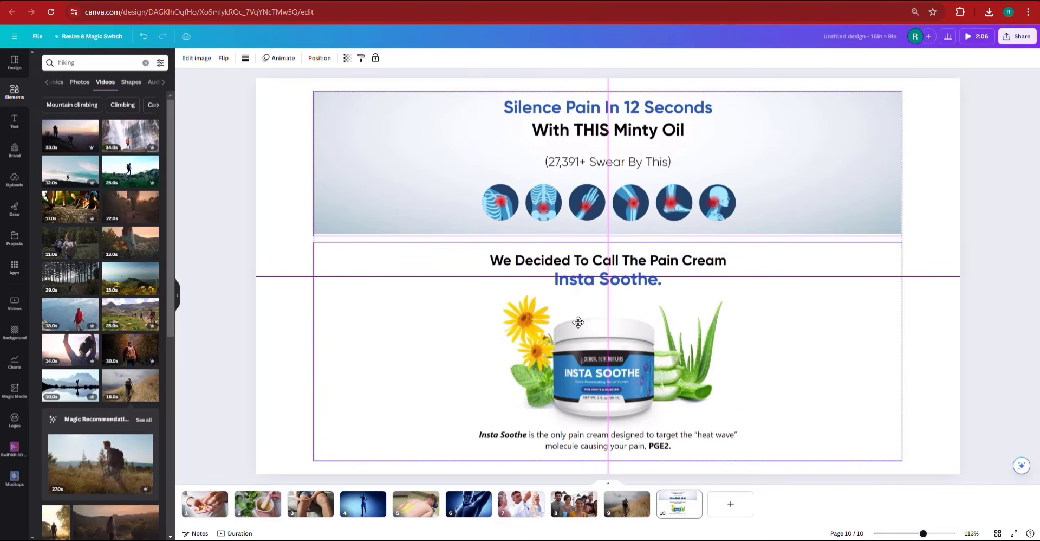
{"action": "left_click", "coordinate": [956, 328]}
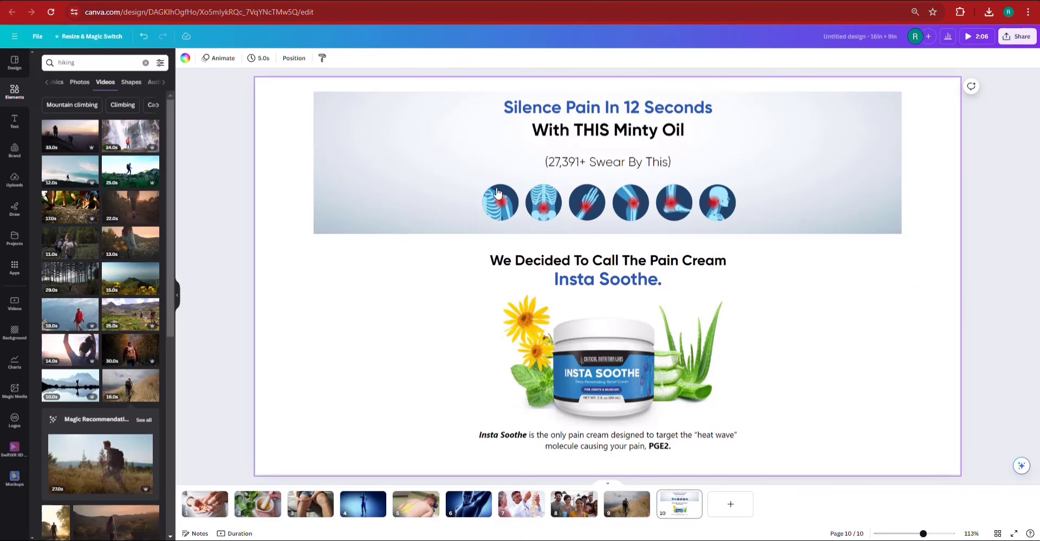
- Add an eleventh page, check the remaining scene descriptions in ChatGPT, and delete the blank page again
{"action": "left_click", "coordinate": [729, 504]}
{"action": "key", "text": "alt+Tab"}
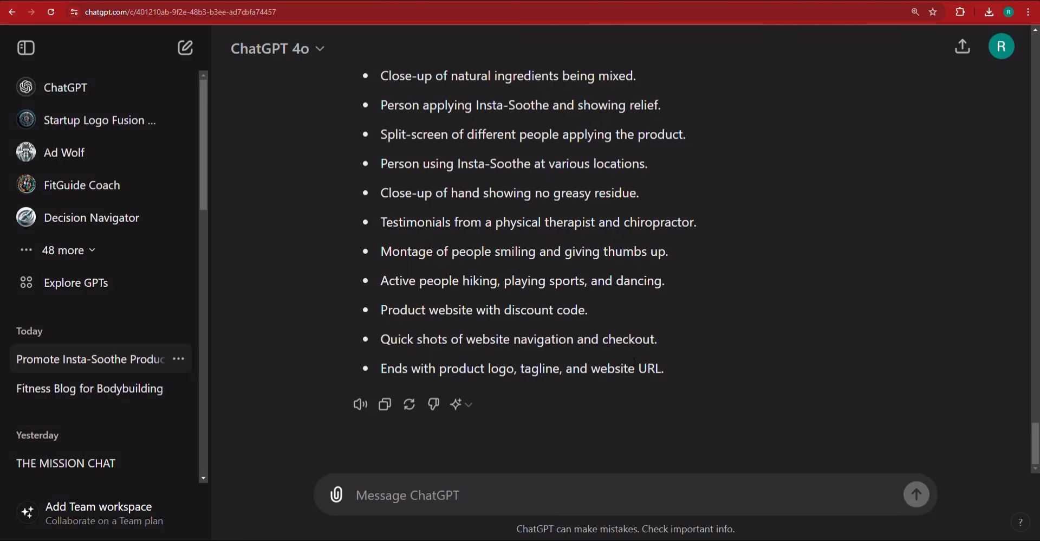
{"action": "key", "text": "alt+Tab"}
{"action": "left_click", "coordinate": [682, 506]}
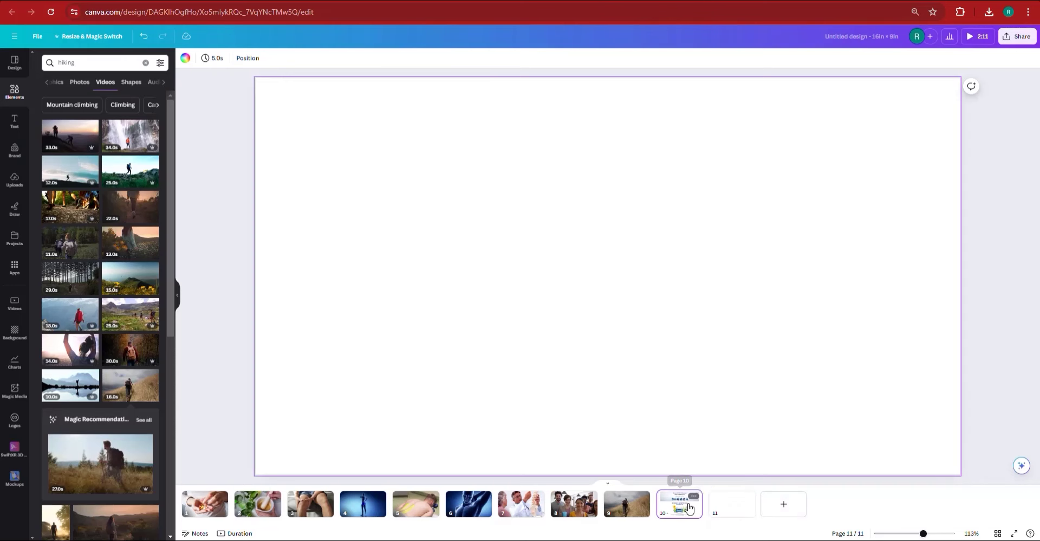
{"action": "left_click", "coordinate": [723, 506]}
{"action": "key", "text": "Delete"}
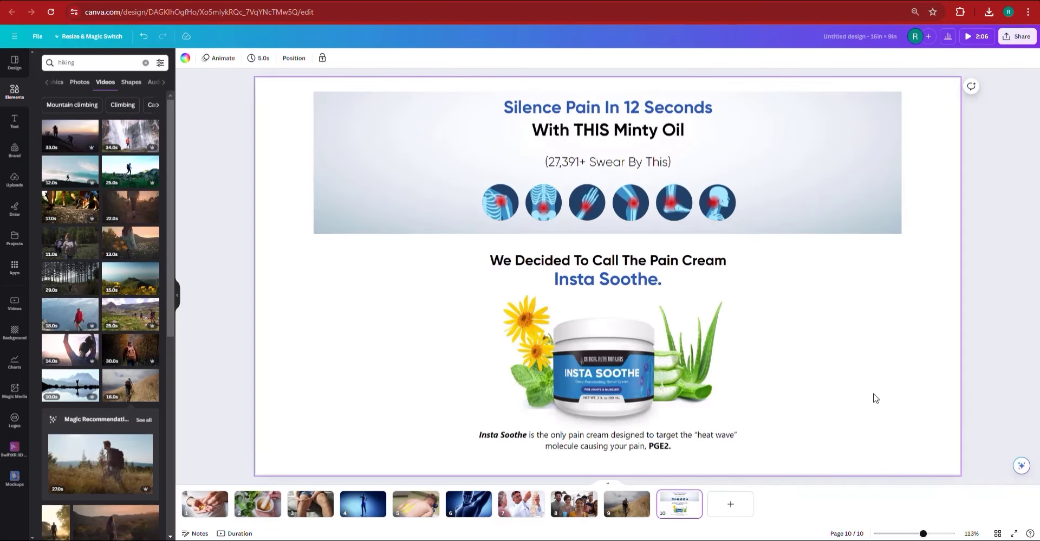
- Move both screenshots together to the right side of the tenth page, leaving empty space on the left
{"action": "left_click_drag", "start_coordinate": [932, 421], "coordinate": [606, 312]}
{"action": "left_click", "coordinate": [281, 195]}
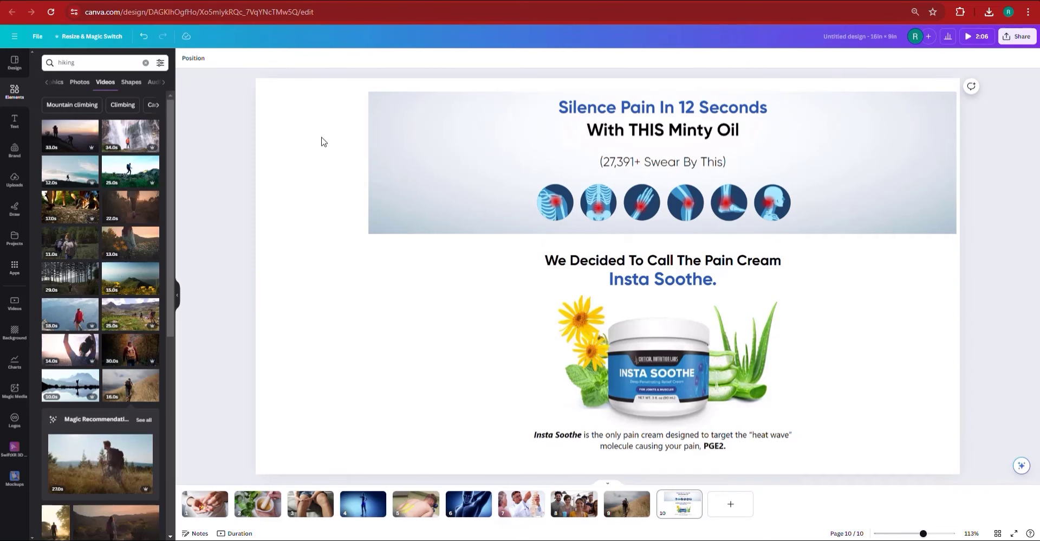
- Crop the sides of both screenshots on the tenth page so they share the same left and right edges around their content
{"action": "left_click_drag", "start_coordinate": [322, 137], "coordinate": [495, 157]}
{"action": "left_click_drag", "start_coordinate": [885, 299], "coordinate": [834, 301]}
{"action": "left_click_drag", "start_coordinate": [409, 299], "coordinate": [539, 304]}
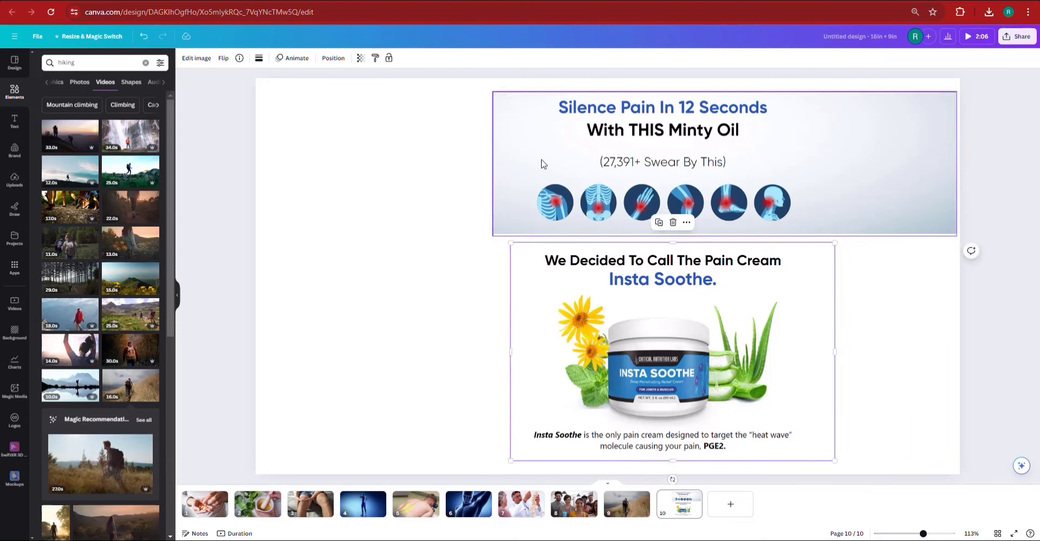
{"action": "left_click", "coordinate": [541, 163]}
{"action": "left_click_drag", "start_coordinate": [492, 158], "coordinate": [512, 155]}
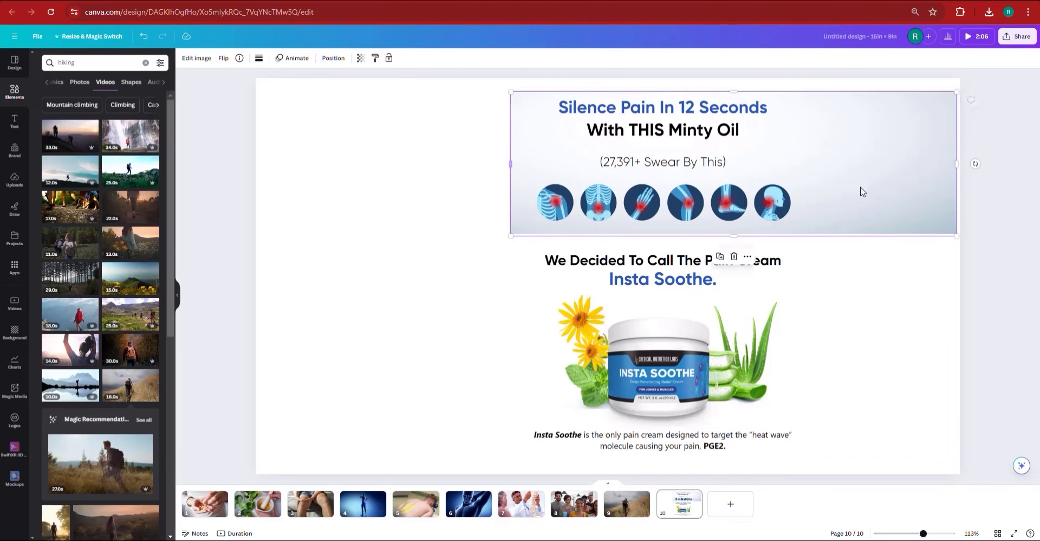
{"action": "left_click_drag", "start_coordinate": [957, 159], "coordinate": [834, 163]}
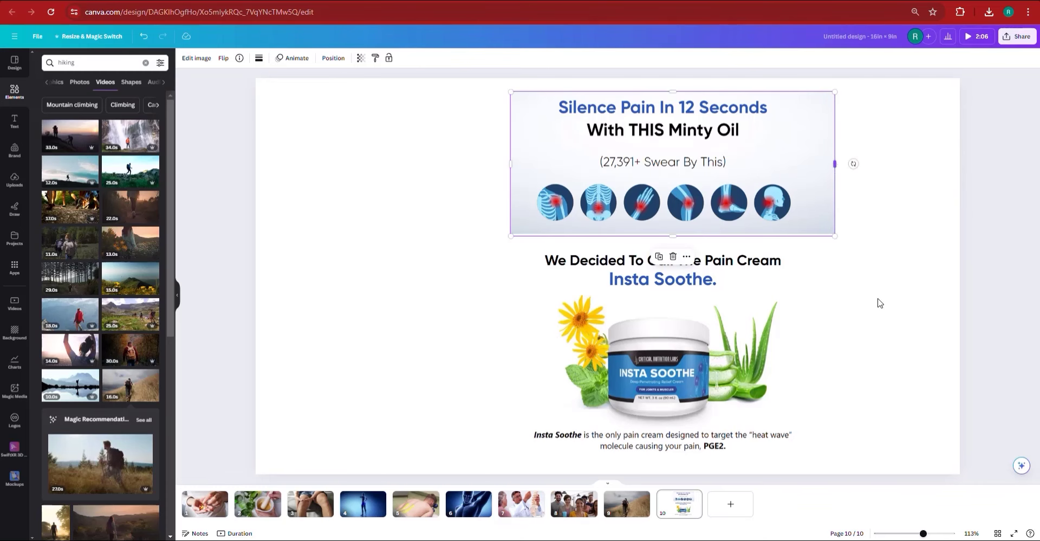
- Move both cropped screenshots together to the right side of the tenth page, leaving the left half empty
{"action": "left_click_drag", "start_coordinate": [884, 379], "coordinate": [742, 191]}
{"action": "left_click_drag", "start_coordinate": [690, 404], "coordinate": [796, 396]}
{"action": "left_click", "coordinate": [555, 382]}
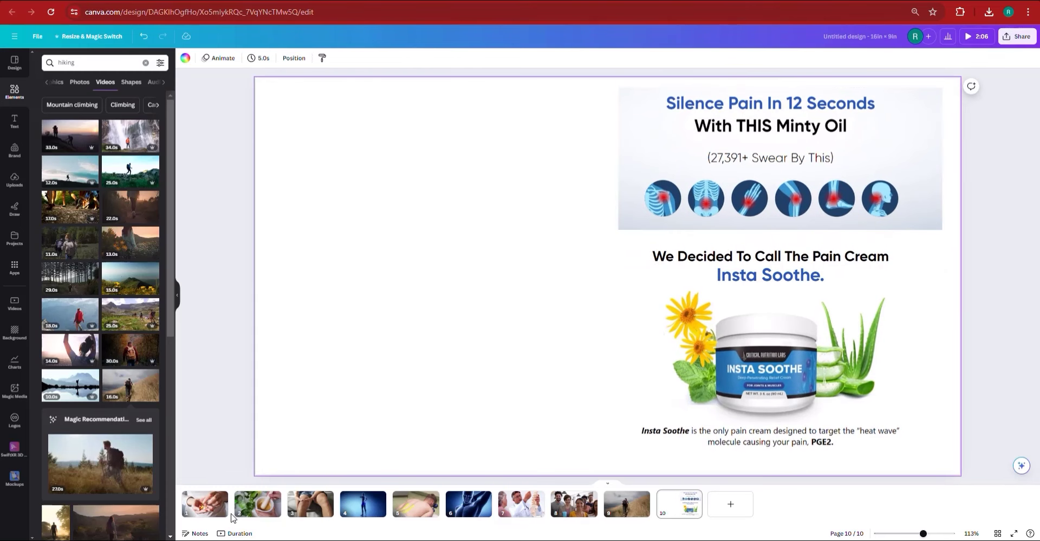
- Add a 0.5-second Dissolve transition after the first page and apply it between all pages
{"action": "mouse_move", "coordinate": [237, 517]}
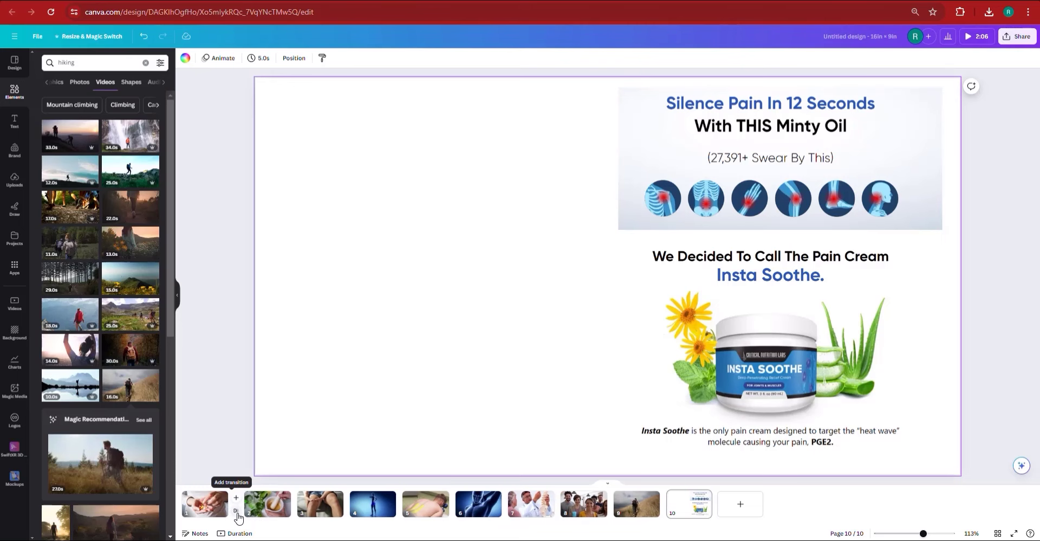
{"action": "left_click", "coordinate": [235, 509]}
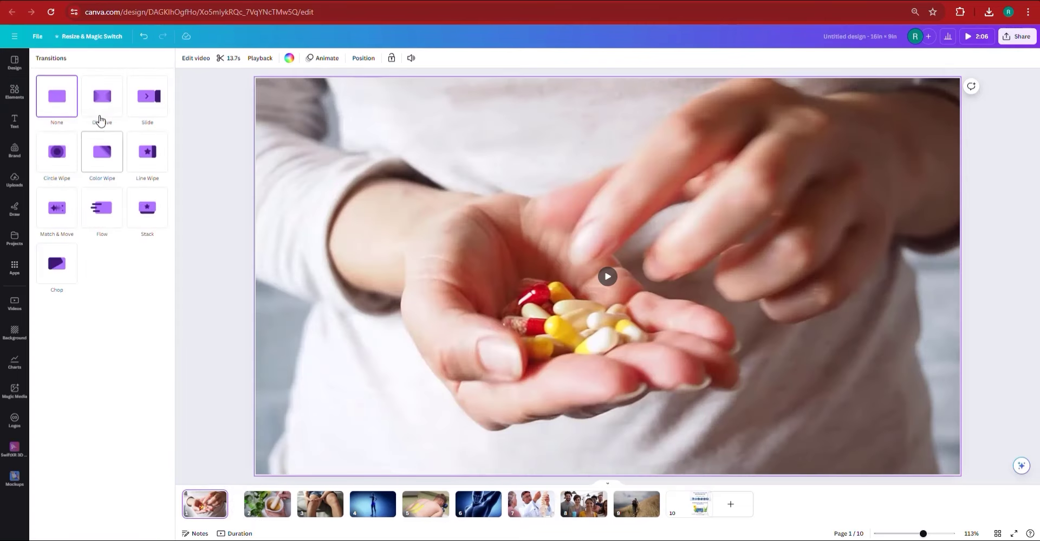
{"action": "left_click", "coordinate": [101, 108]}
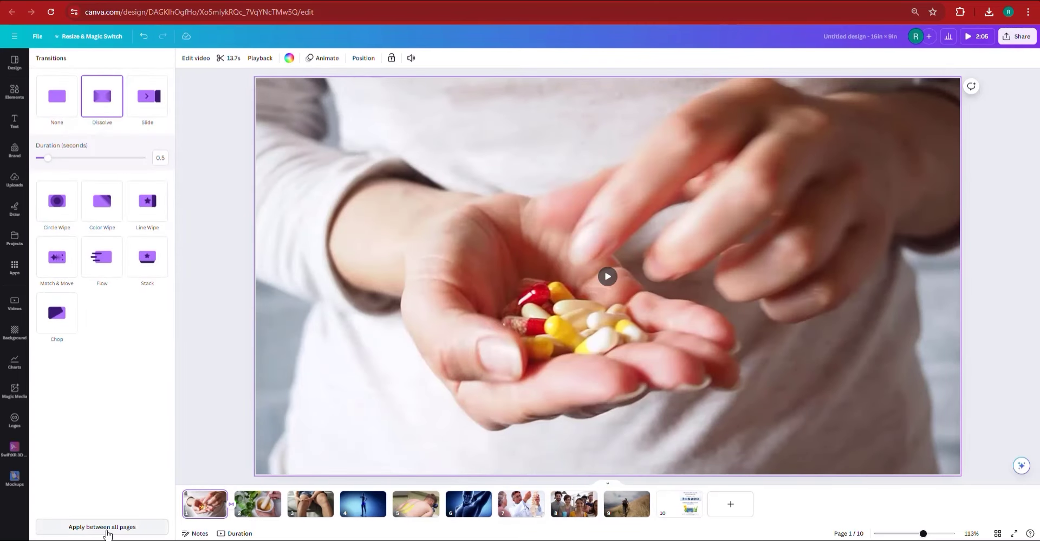
{"action": "left_click", "coordinate": [103, 527]}
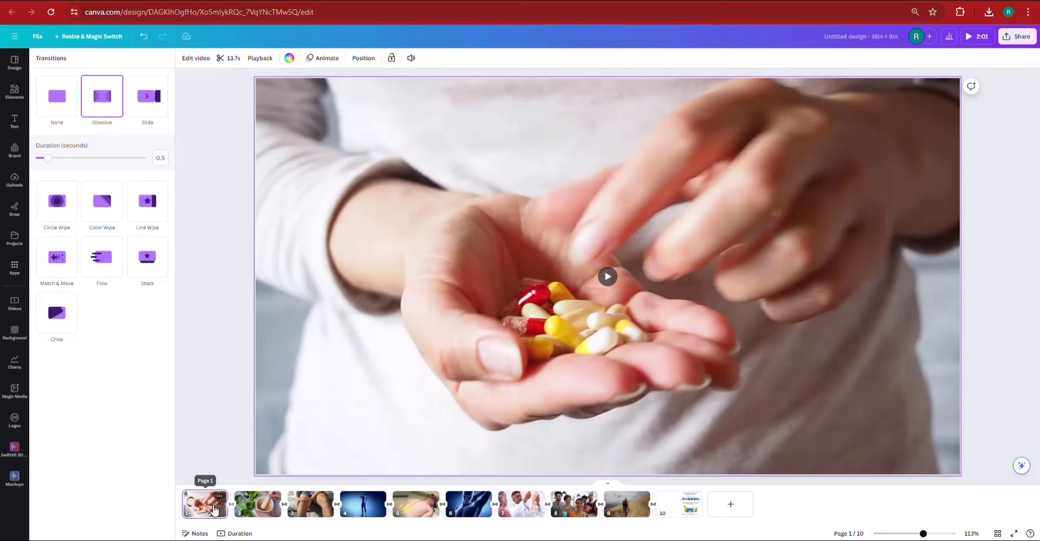
- Set the playback speed of the video clips on pages 1 to 9 to 2
{"action": "left_click", "coordinate": [262, 58]}
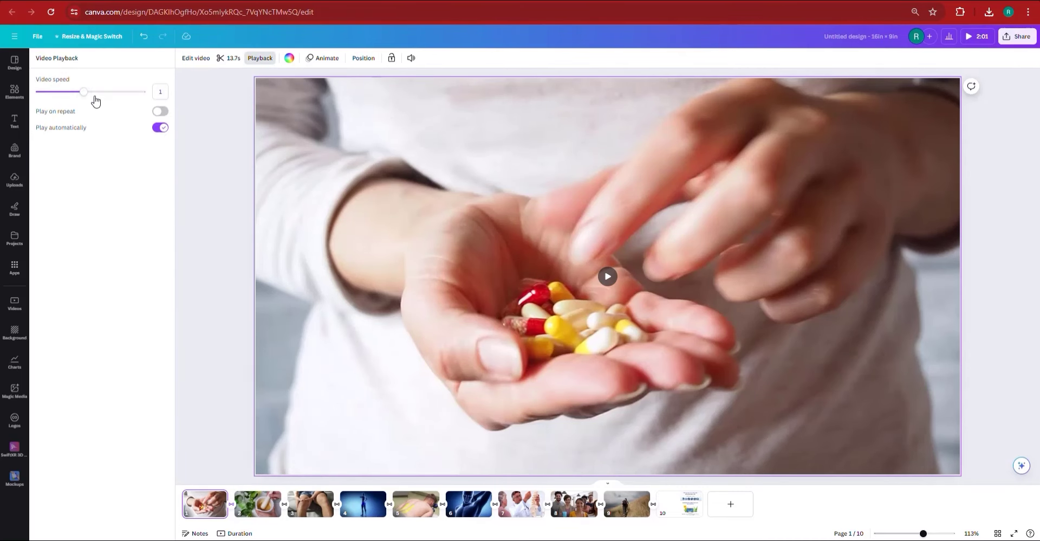
{"action": "left_click_drag", "start_coordinate": [95, 96], "coordinate": [209, 95]}
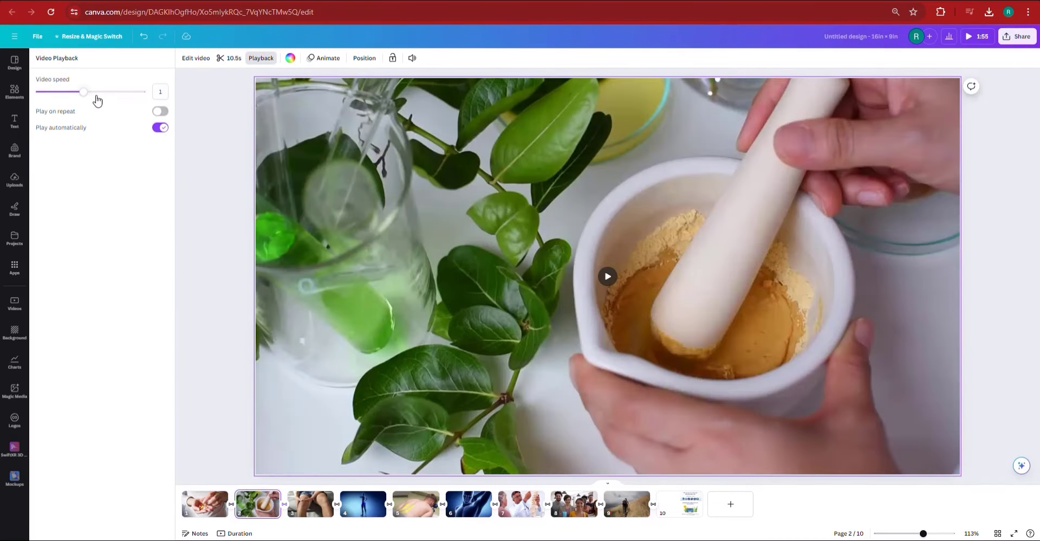
{"action": "left_click_drag", "start_coordinate": [95, 96], "coordinate": [142, 91]}
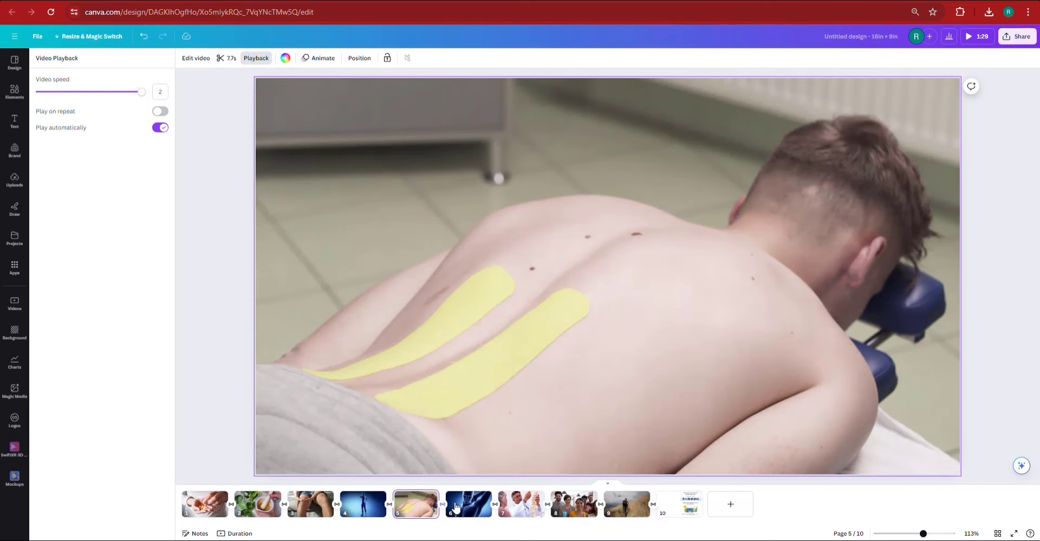
{"action": "scroll", "coordinate": [265, 174], "scroll_direction": "down", "scroll_amount": 3}
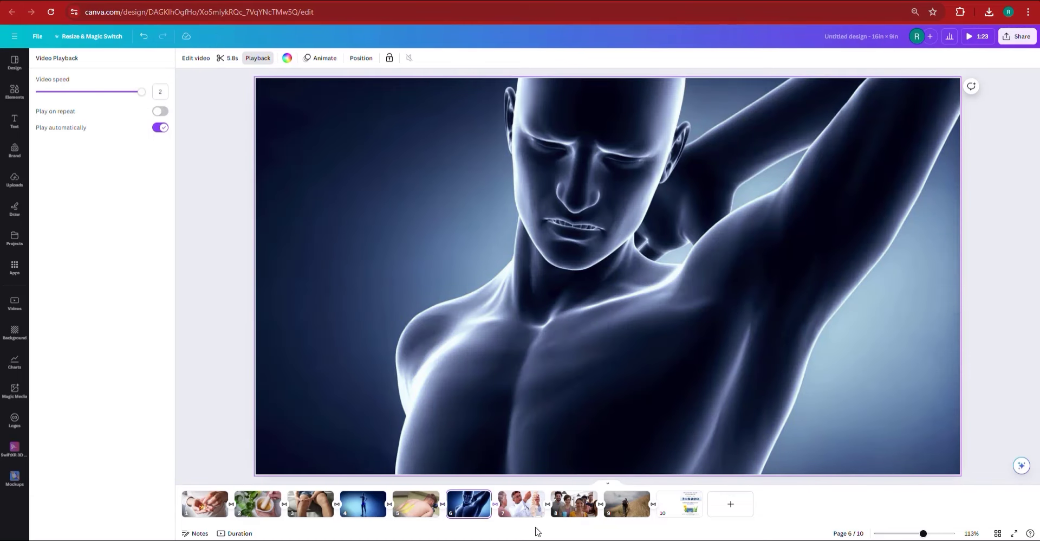
{"action": "scroll", "coordinate": [205, 214], "scroll_direction": "down", "scroll_amount": 3}
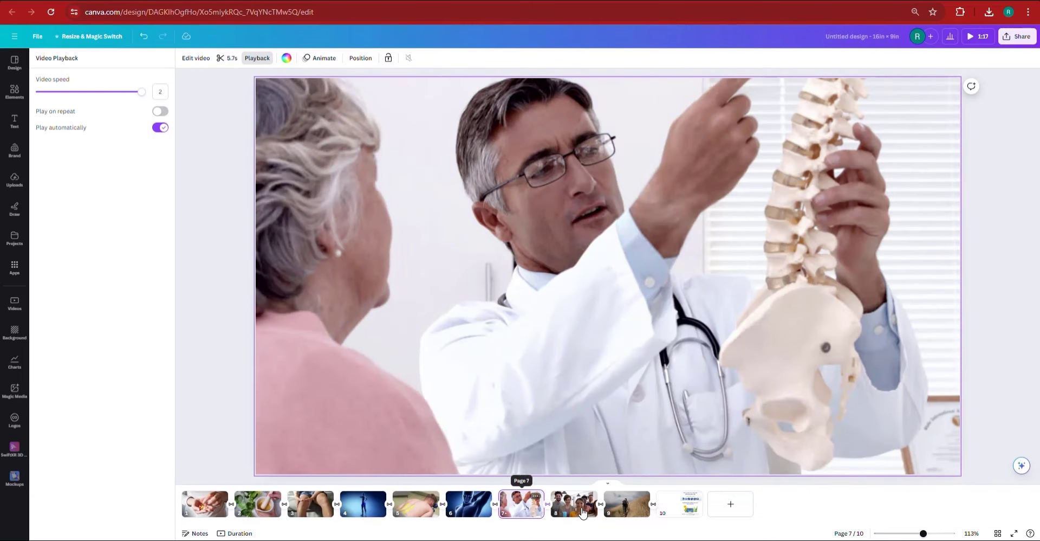
{"action": "scroll", "coordinate": [224, 191], "scroll_direction": "down", "scroll_amount": 3}
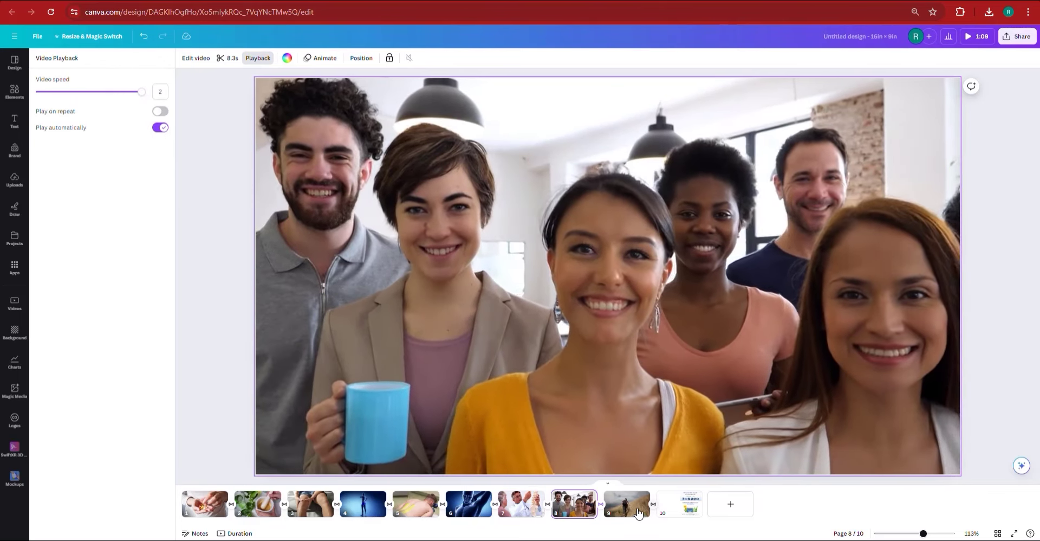
{"action": "scroll", "coordinate": [610, 401], "scroll_direction": "down", "scroll_amount": 3}
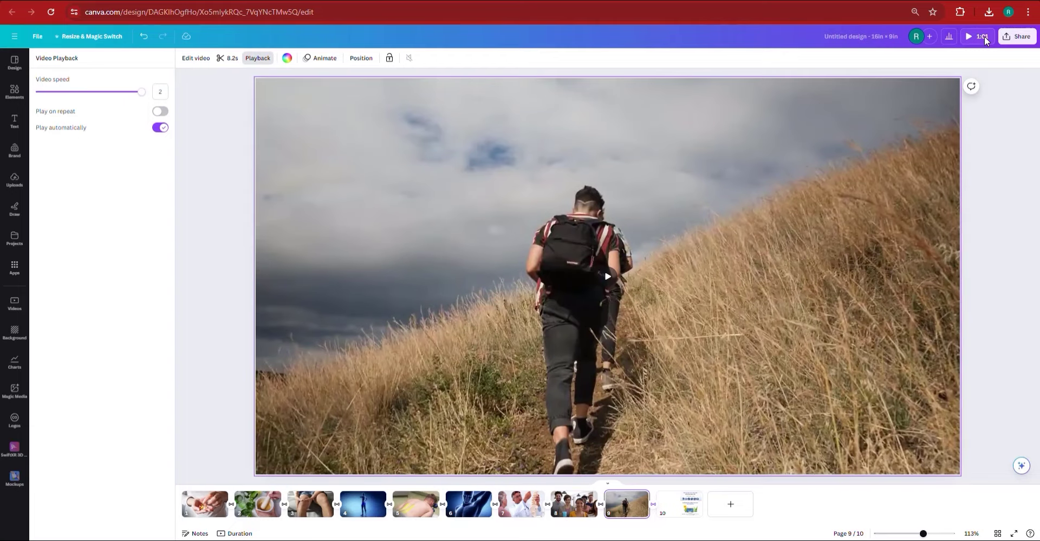
- Trim the end of the hiking clip on page 9 to 6.0 s and the doctor clip on page 7 to about 4.8 s
{"action": "left_click", "coordinate": [225, 58]}
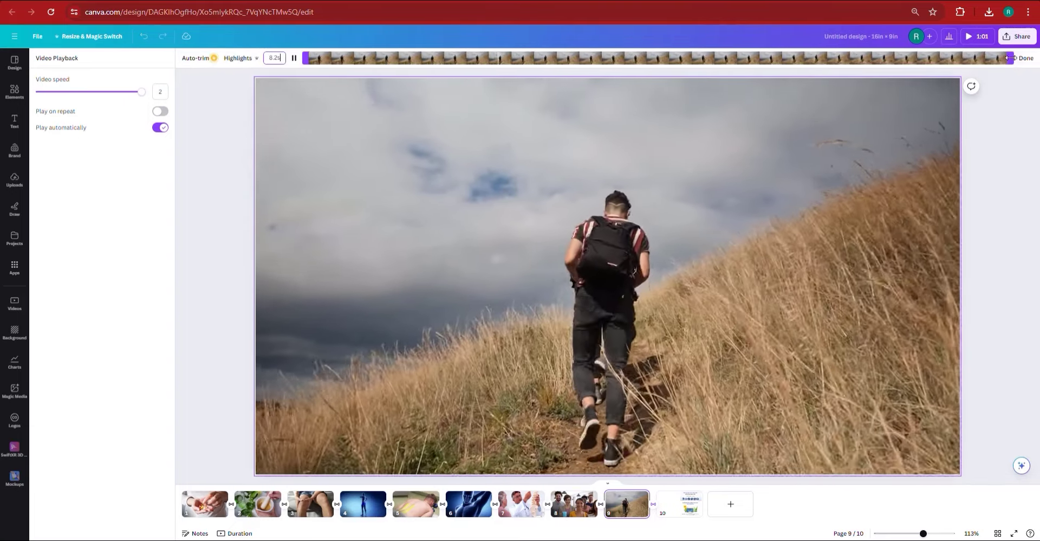
{"action": "left_click_drag", "start_coordinate": [1010, 58], "coordinate": [824, 51]}
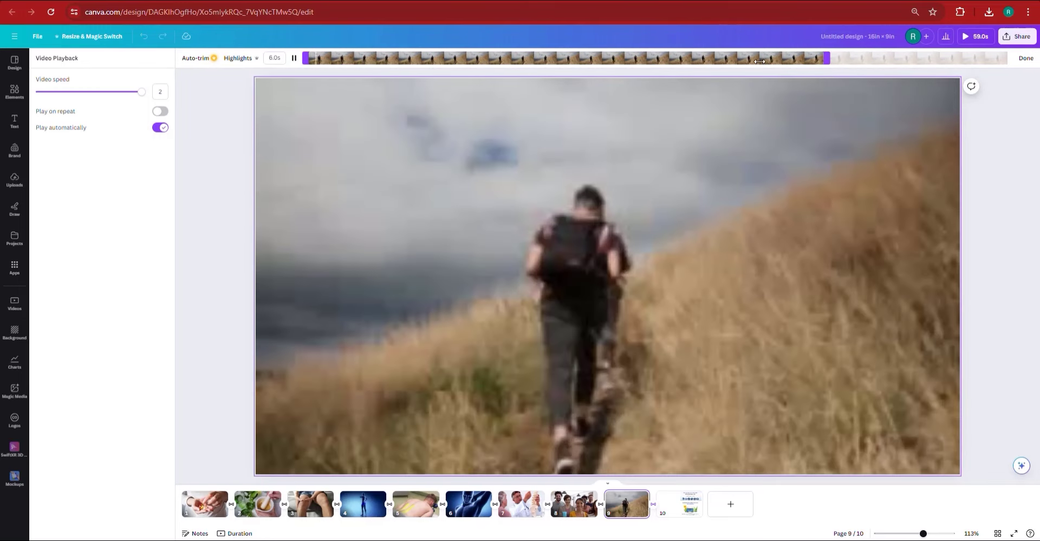
{"action": "key", "text": "Escape"}
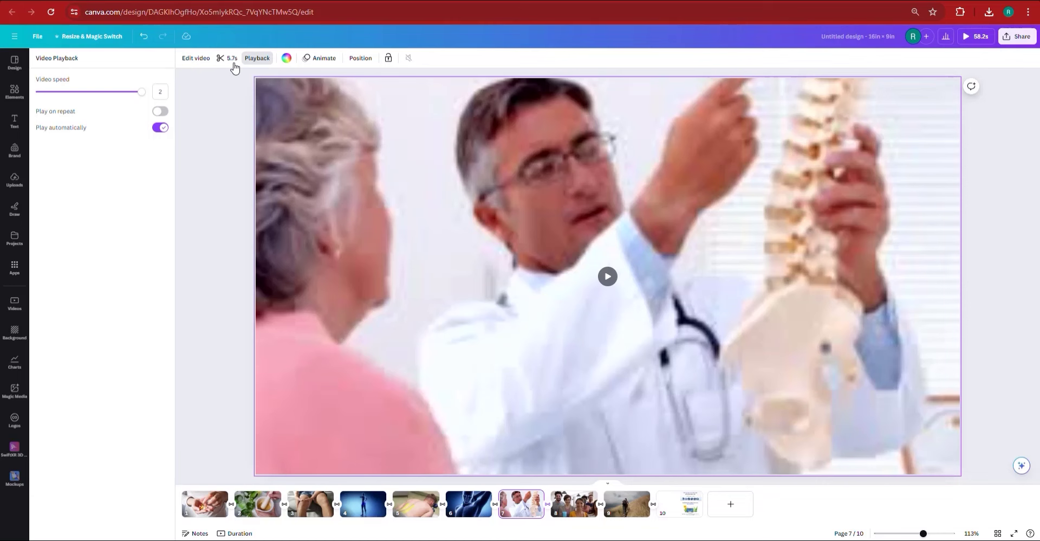
{"action": "left_click", "coordinate": [228, 58]}
{"action": "left_click_drag", "start_coordinate": [1009, 61], "coordinate": [894, 61]}
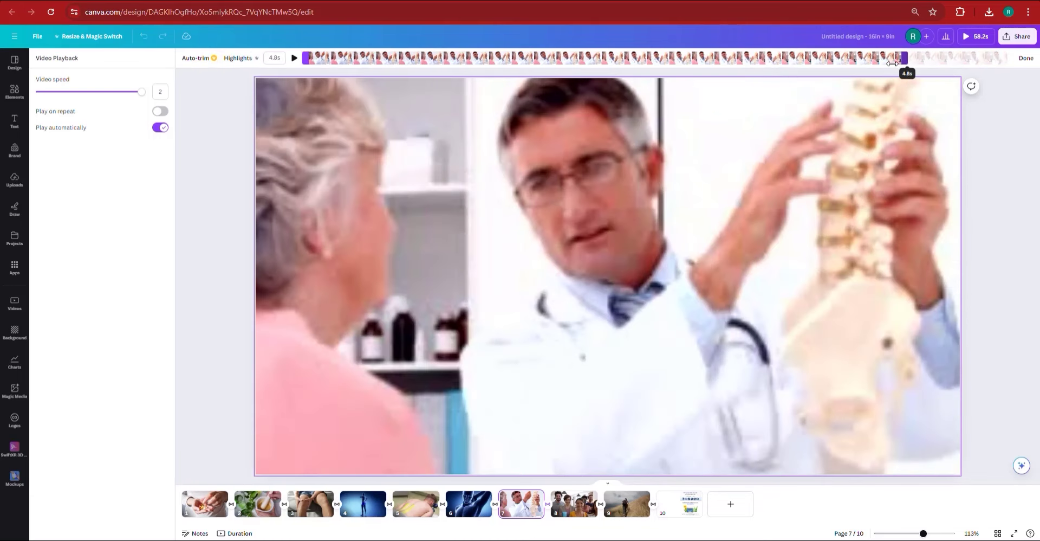
{"action": "left_click", "coordinate": [1025, 58]}
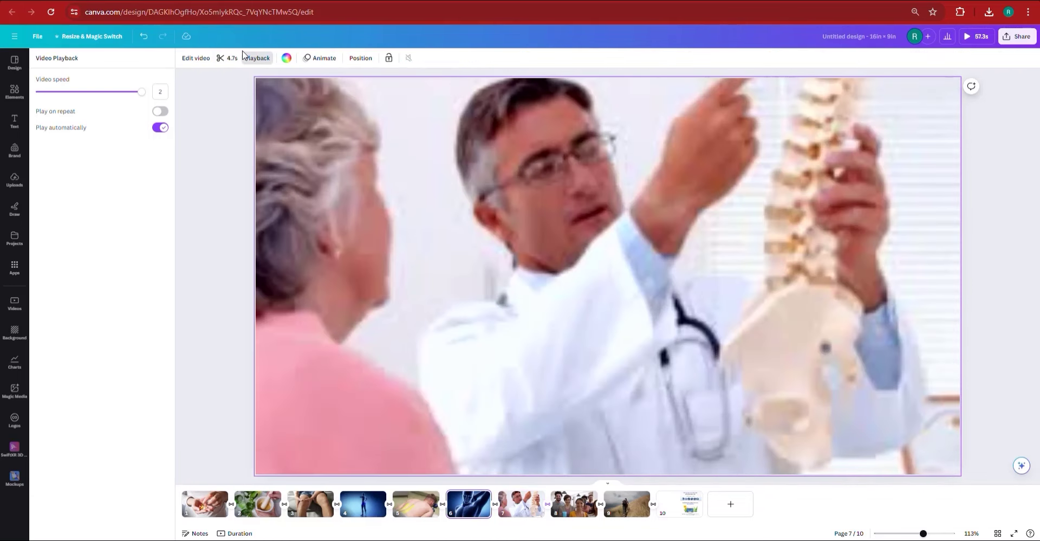
- Trim the end of the page 6 anatomy clip to roughly three quarters and the page 5 back-taping clip to 4.8 s
{"action": "left_click", "coordinate": [469, 503]}
{"action": "left_click", "coordinate": [228, 58]}
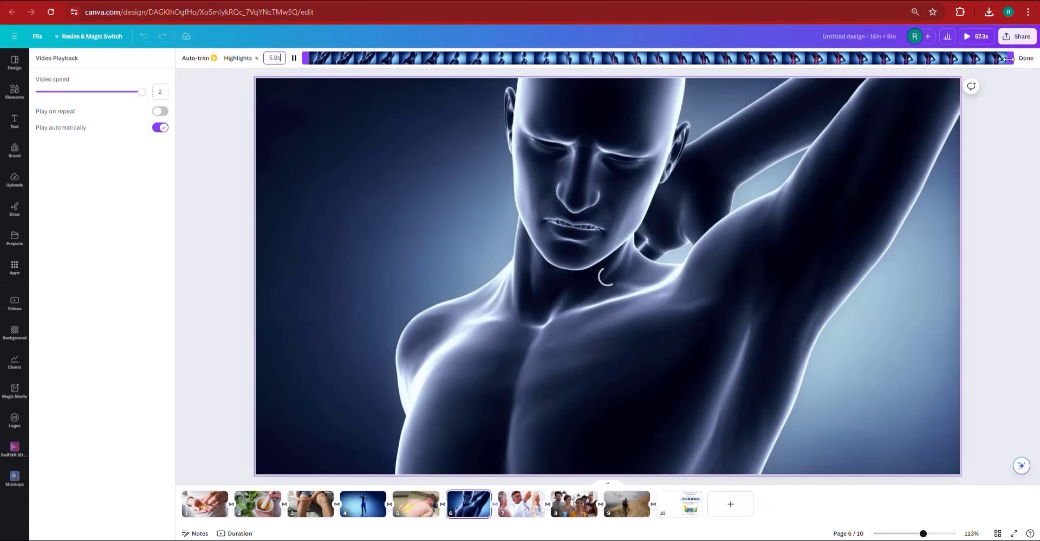
{"action": "left_click_drag", "start_coordinate": [1009, 58], "coordinate": [809, 59]}
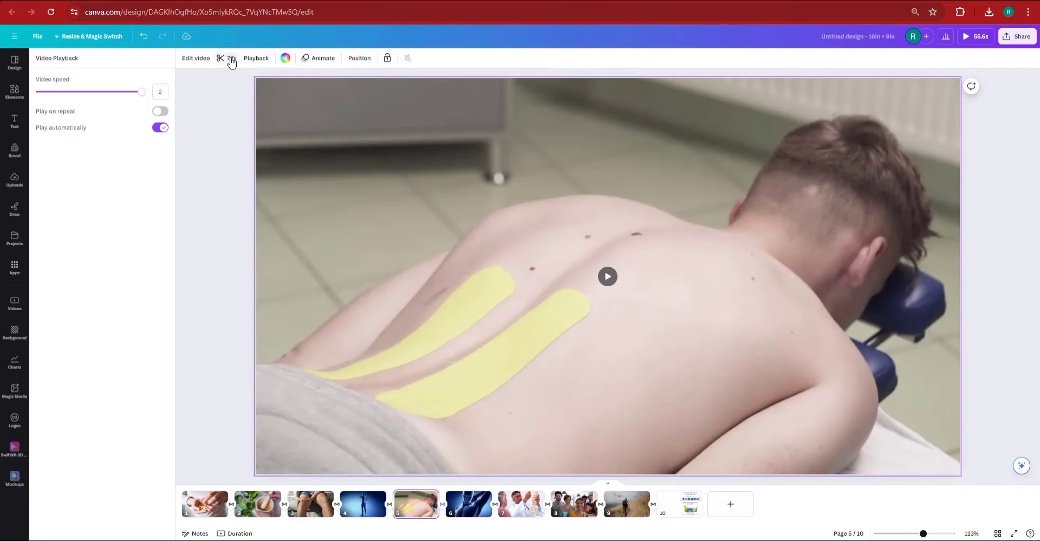
{"action": "left_click", "coordinate": [230, 58]}
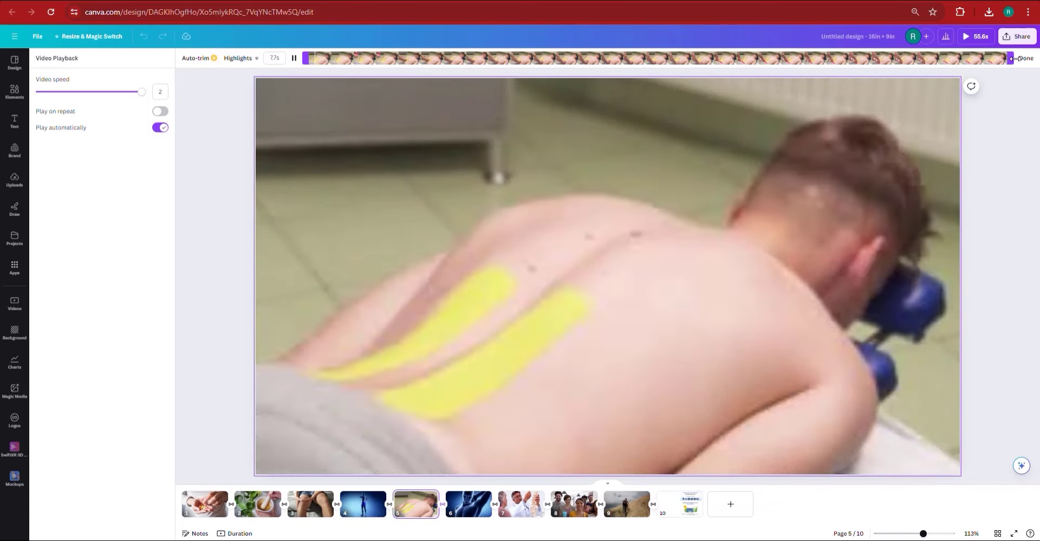
{"action": "left_click_drag", "start_coordinate": [1008, 57], "coordinate": [745, 74]}
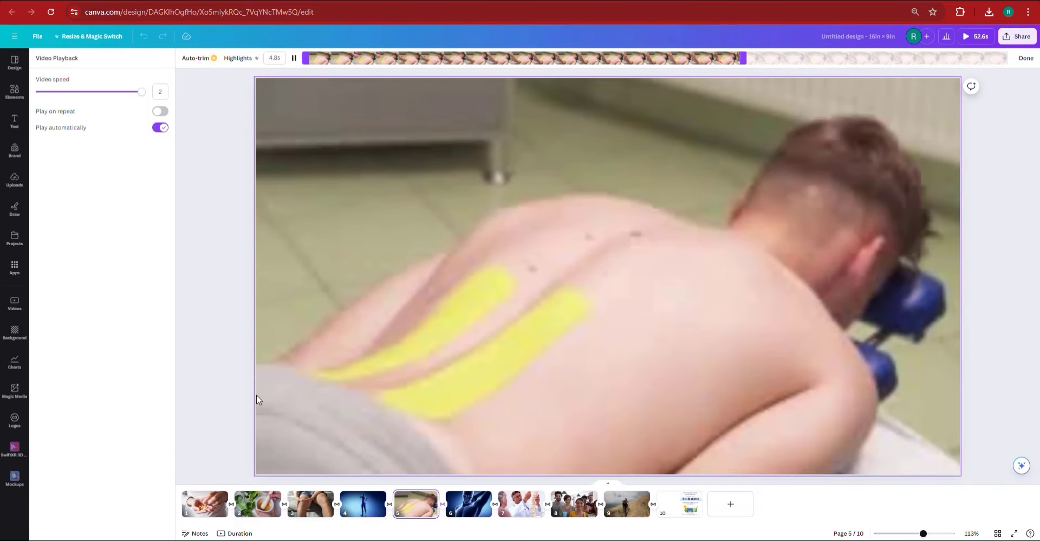
{"action": "left_click", "coordinate": [255, 394]}
- Trim the end of the knee-pain clip on page 3 to about half its length
{"action": "scroll", "coordinate": [262, 74], "scroll_direction": "up", "scroll_amount": 3}
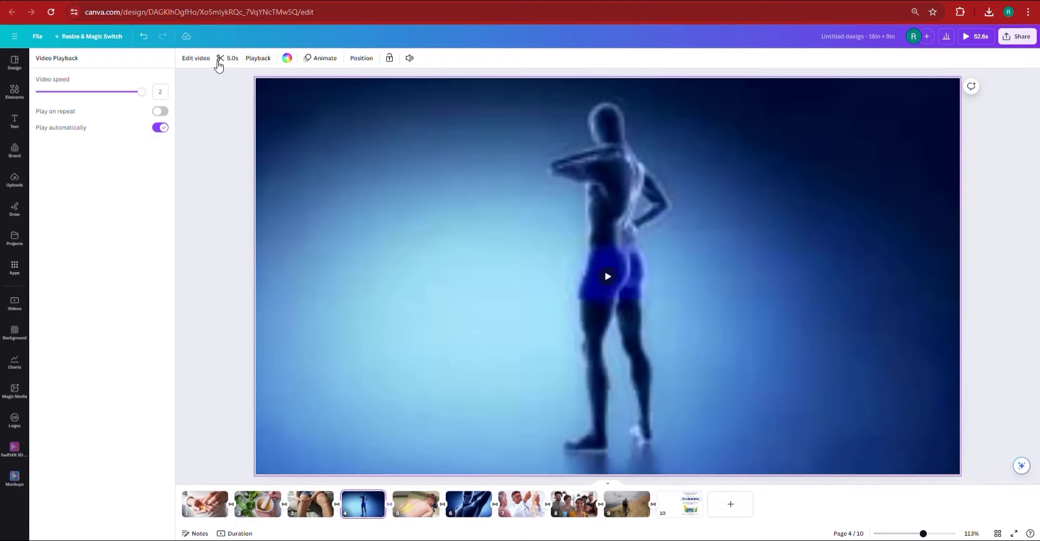
{"action": "left_click", "coordinate": [304, 499]}
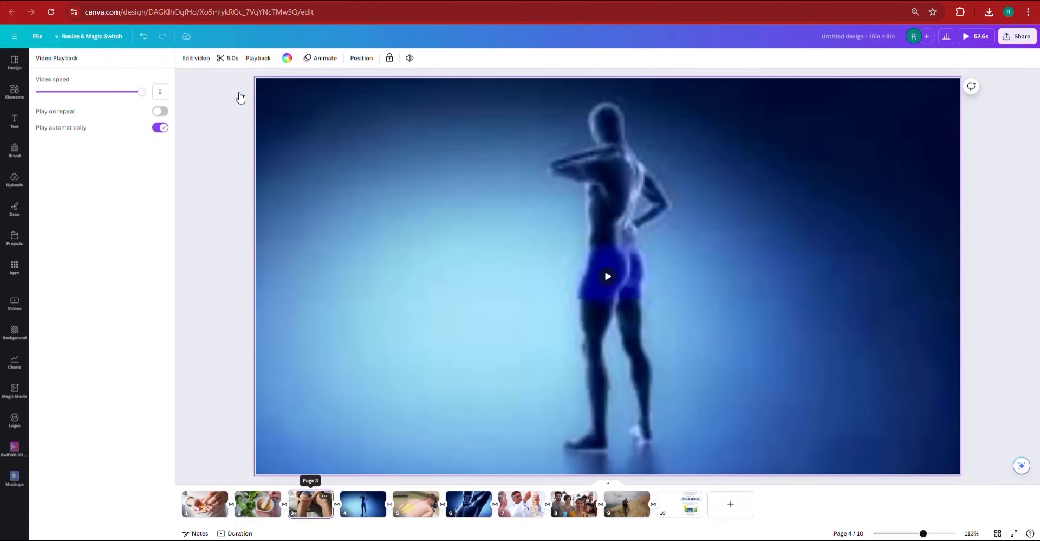
{"action": "left_click", "coordinate": [227, 58]}
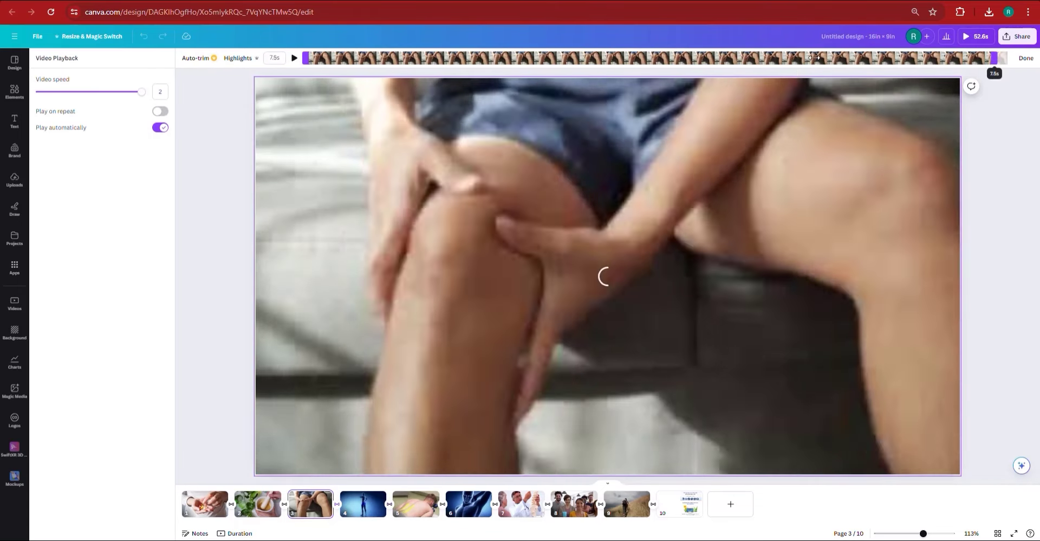
{"action": "left_click_drag", "start_coordinate": [1011, 58], "coordinate": [653, 60]}
{"action": "left_click", "coordinate": [248, 329]}
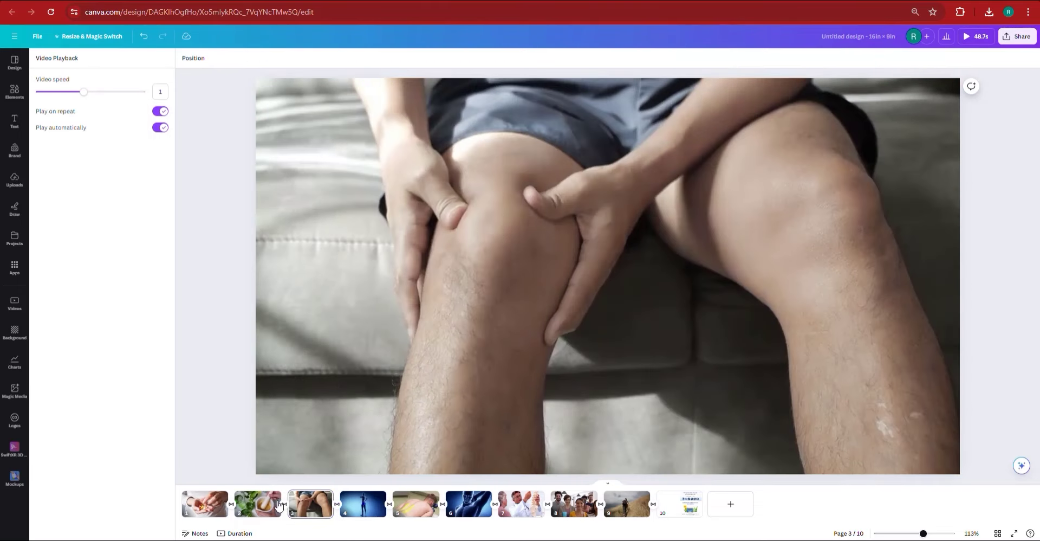
- Trim the mortar-and-pestle clip on page 2 to 2.9 s and the pills clip on page 1 to just over half its length
{"action": "key", "text": "Page_Up"}
{"action": "left_click", "coordinate": [220, 59]}
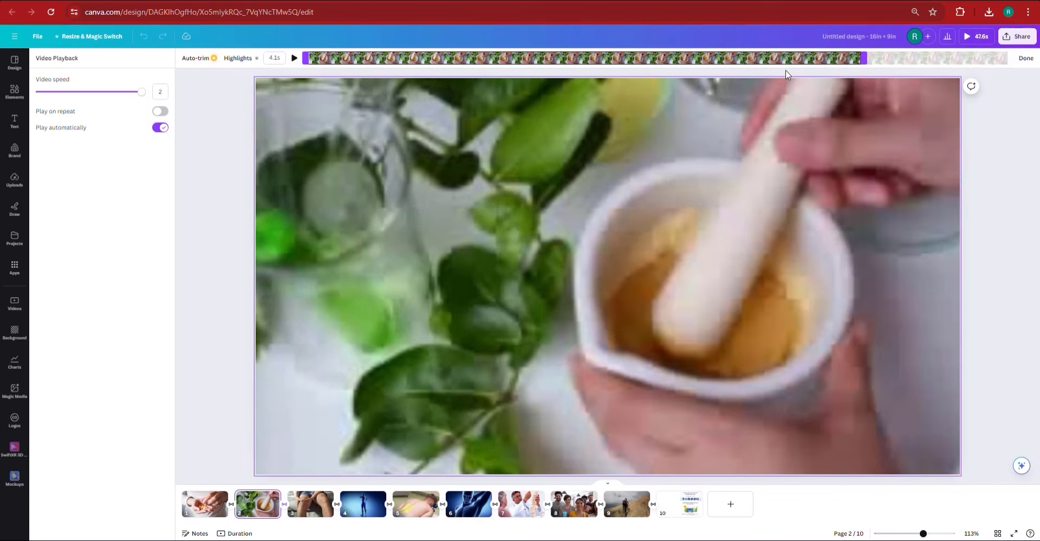
{"action": "left_click_drag", "start_coordinate": [990, 58], "coordinate": [862, 58]}
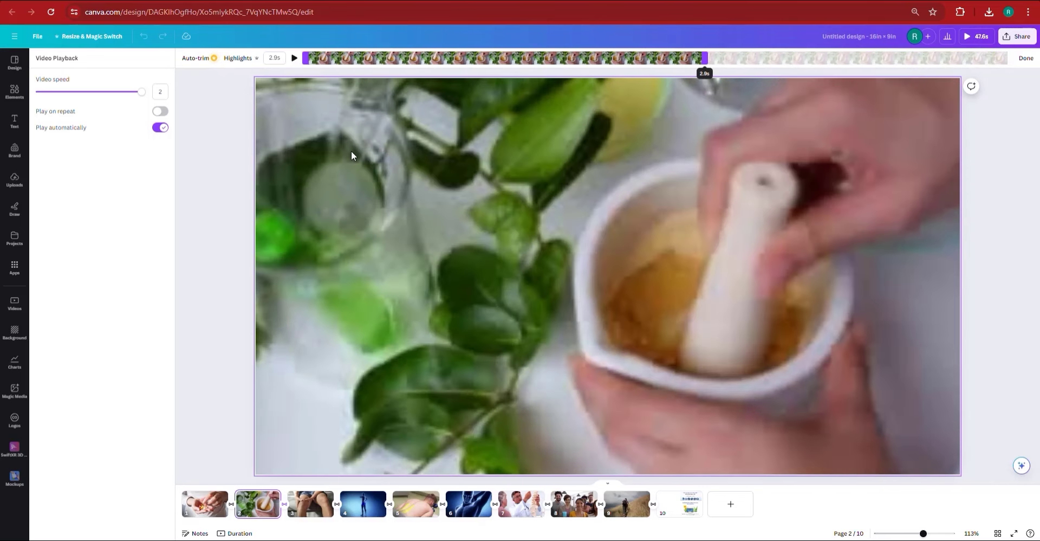
{"action": "left_click", "coordinate": [195, 390]}
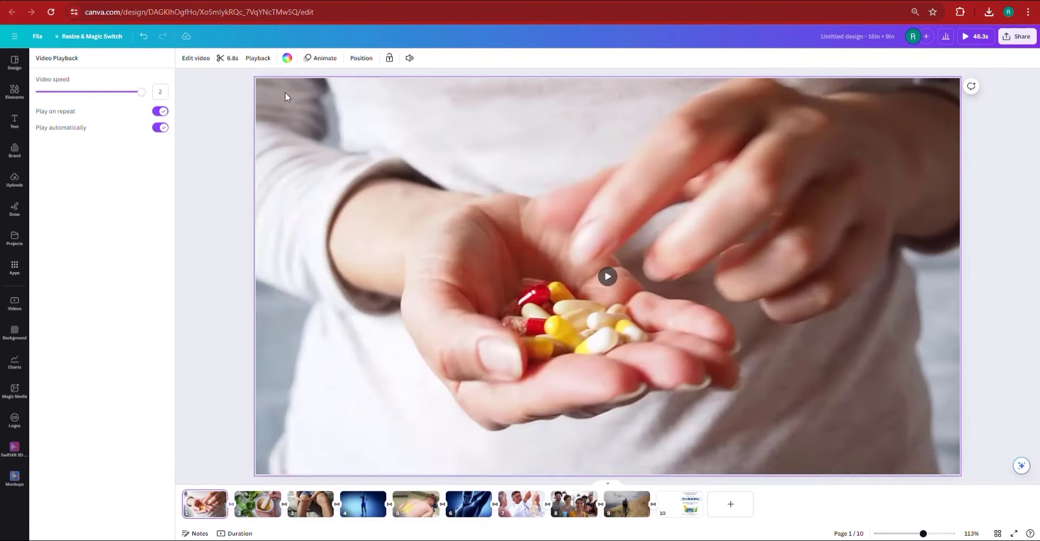
{"action": "left_click", "coordinate": [223, 60]}
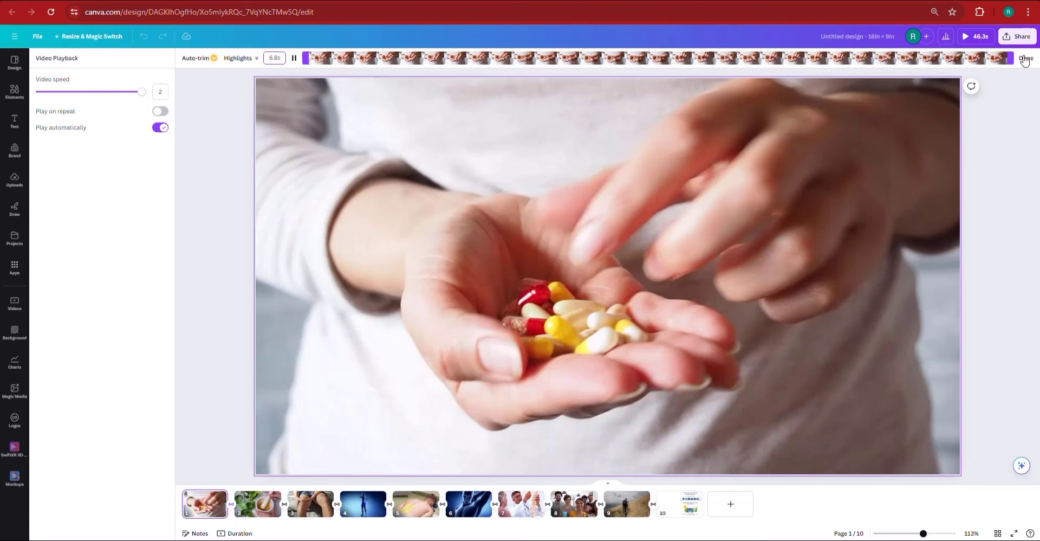
{"action": "left_click_drag", "start_coordinate": [1007, 58], "coordinate": [692, 59]}
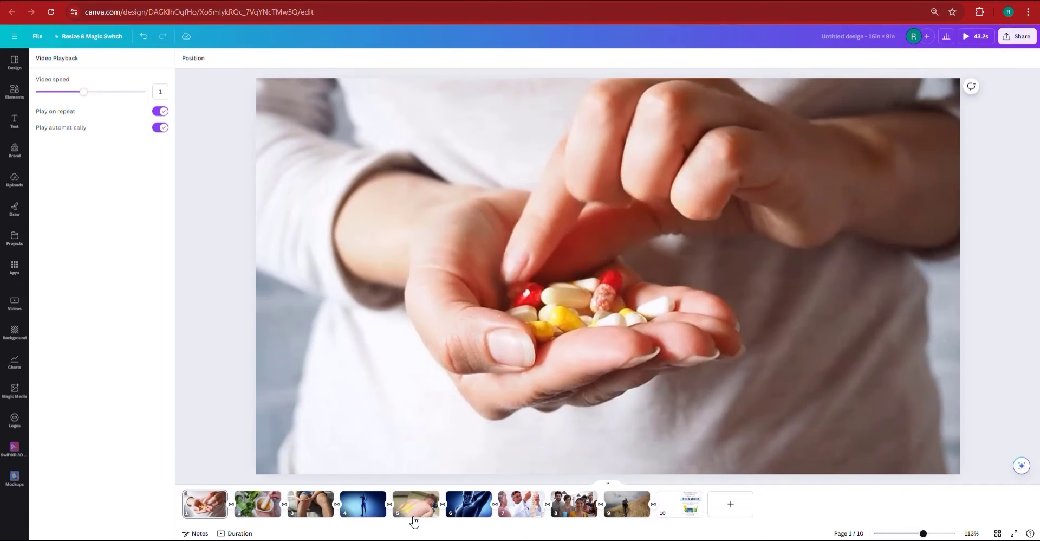
- Shorten the doctor clip on page 7 further, trimming its end to 3.8 s
{"action": "left_click", "coordinate": [495, 504]}
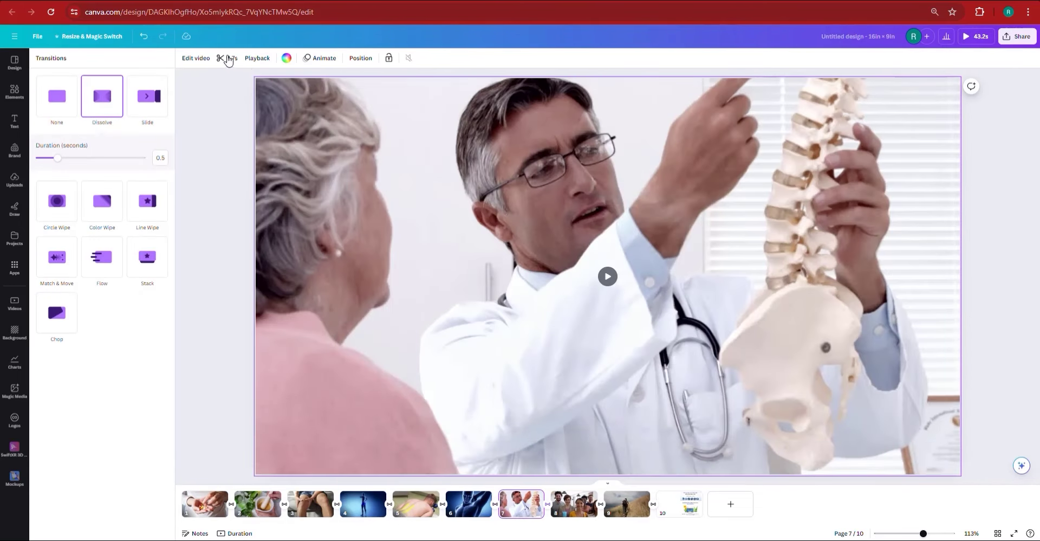
{"action": "left_click", "coordinate": [227, 58]}
{"action": "left_click_drag", "start_coordinate": [895, 59], "coordinate": [776, 59]}
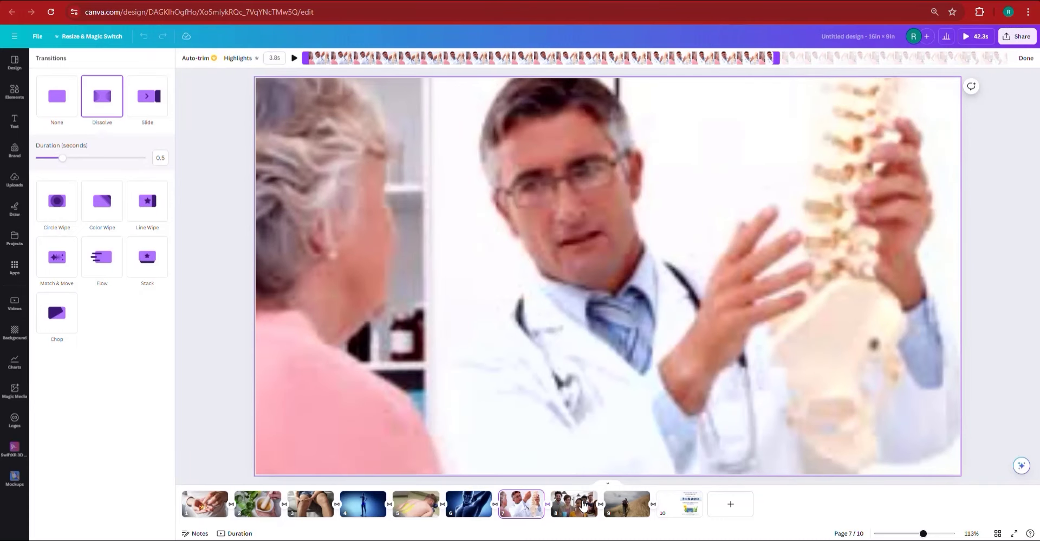
- Close the doctor clip's trimming and name the design "SCENE FOR SUPPLMEENT"
{"action": "key", "text": "space"}
{"action": "key", "text": "Escape"}
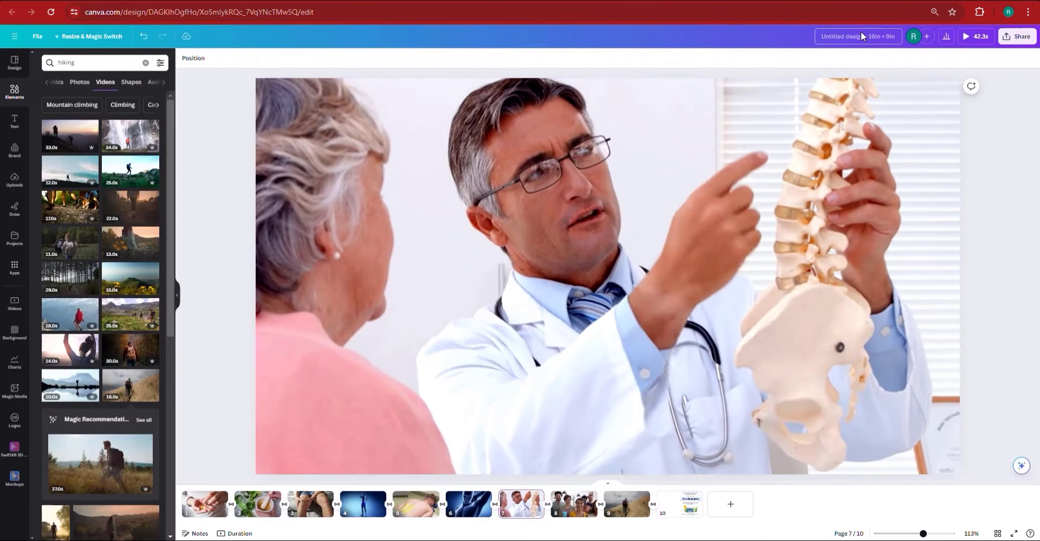
{"action": "left_click", "coordinate": [869, 36]}
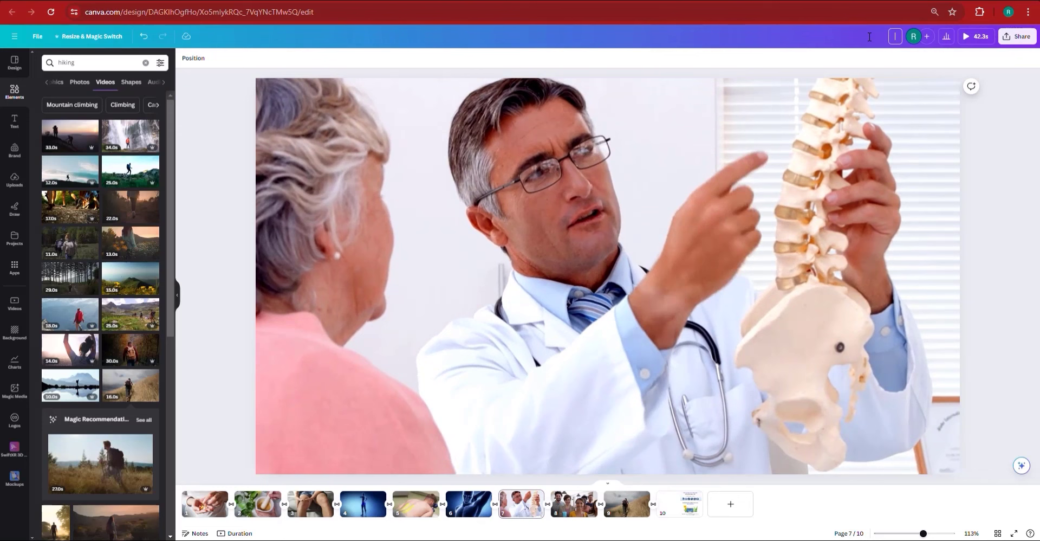
{"action": "type", "text": "SCENE FOR SUPPLMEENT"}
- Download all 10 pages as an MP4 video at 4K (UHD) quality
{"action": "left_click", "coordinate": [1016, 37]}
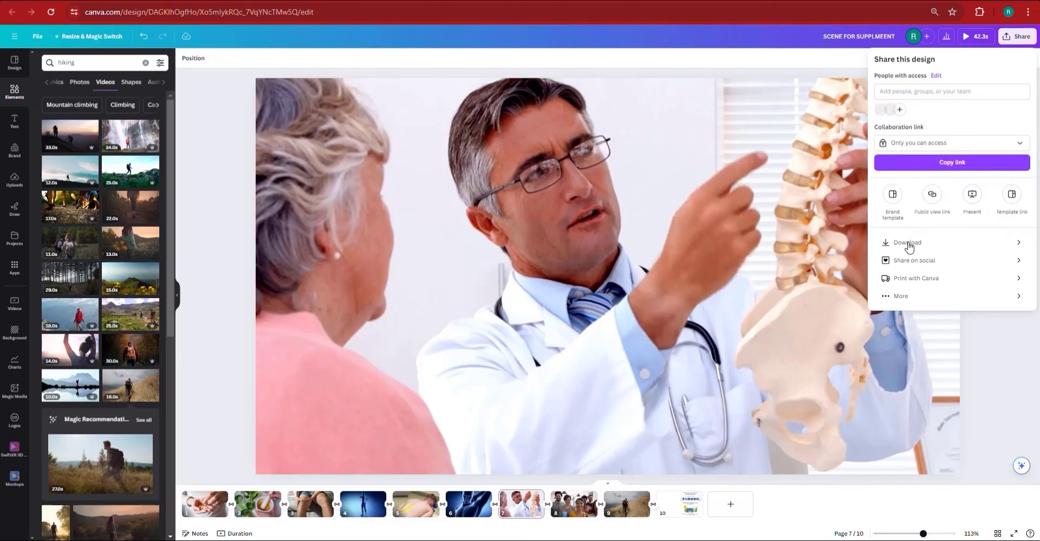
{"action": "left_click", "coordinate": [908, 241]}
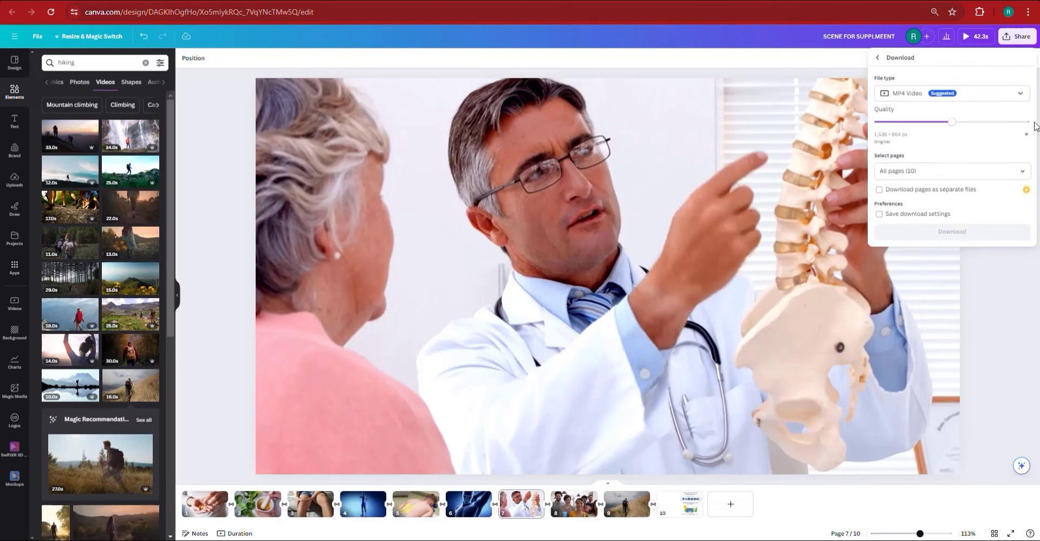
{"action": "left_click", "coordinate": [1017, 121]}
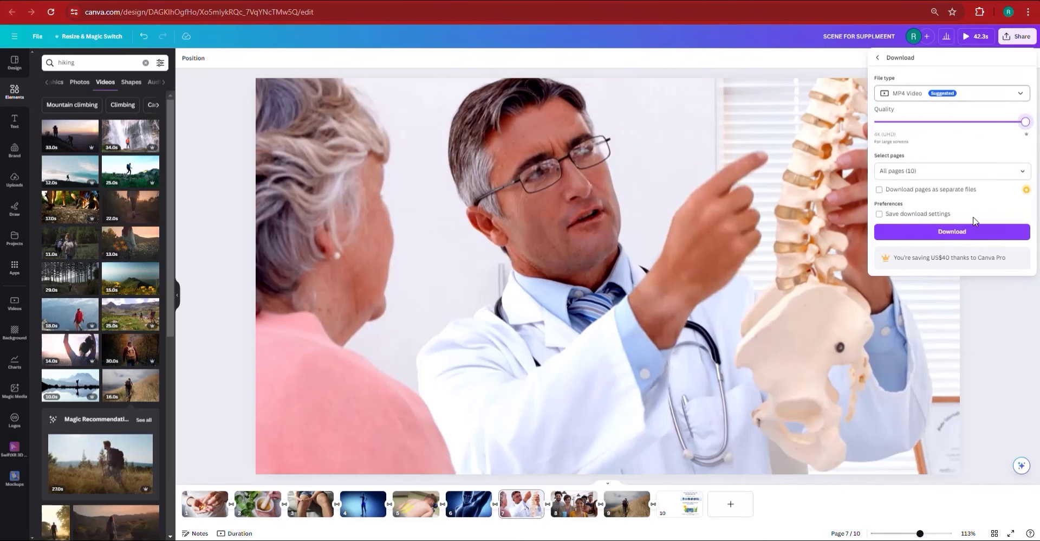
{"action": "left_click", "coordinate": [952, 232]}
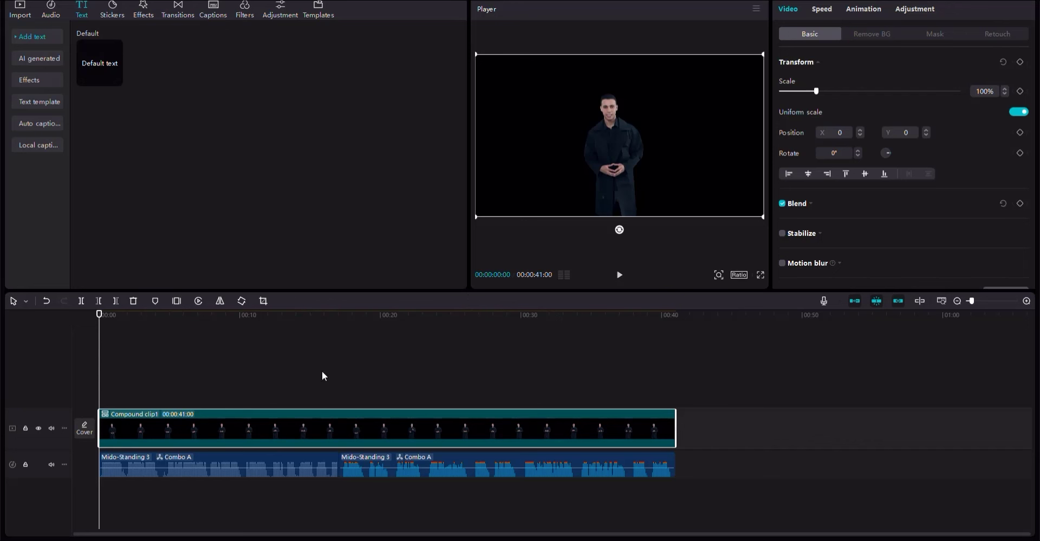
- In CapCut, move the character's compound clip to a track above the main track and set the aspect ratio to 16:9
{"action": "left_click_drag", "start_coordinate": [218, 437], "coordinate": [210, 400]}
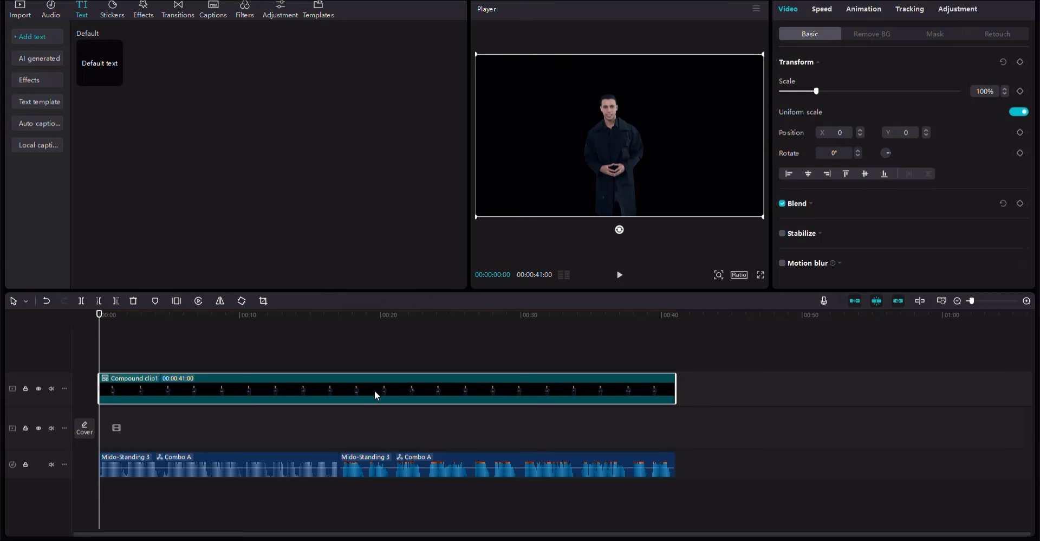
{"action": "left_click_drag", "start_coordinate": [375, 391], "coordinate": [372, 428]}
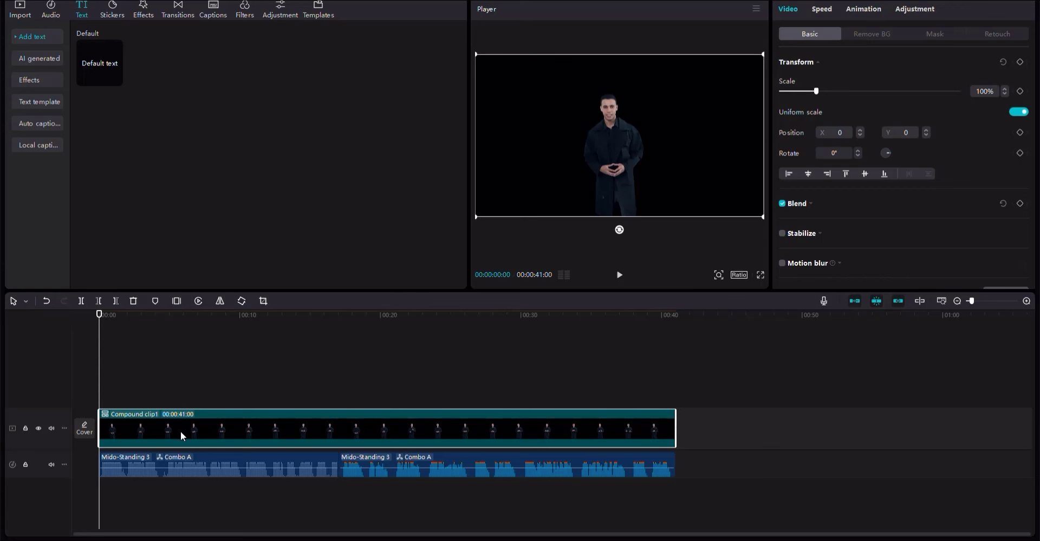
{"action": "left_click_drag", "start_coordinate": [181, 430], "coordinate": [180, 397]}
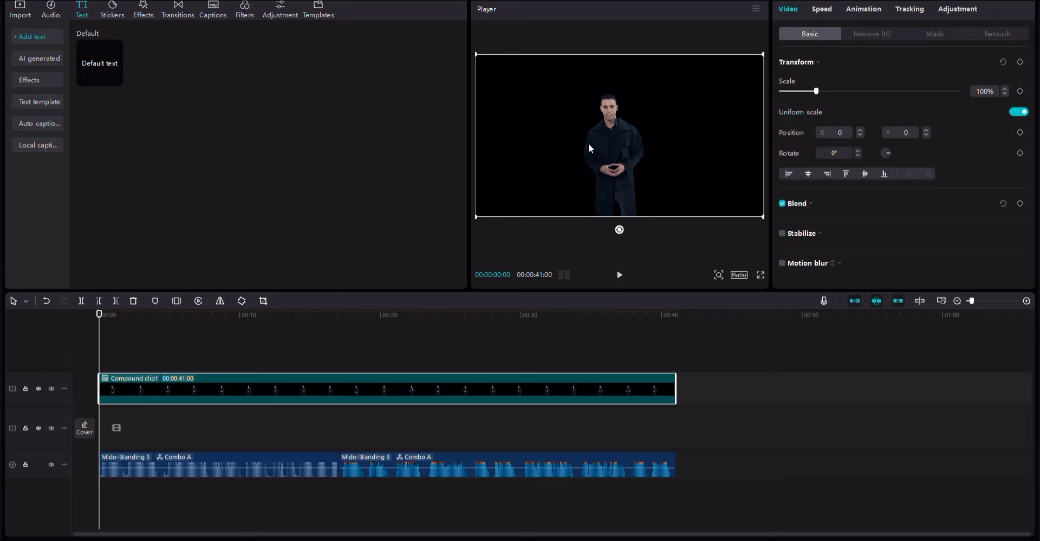
{"action": "left_click", "coordinate": [739, 274]}
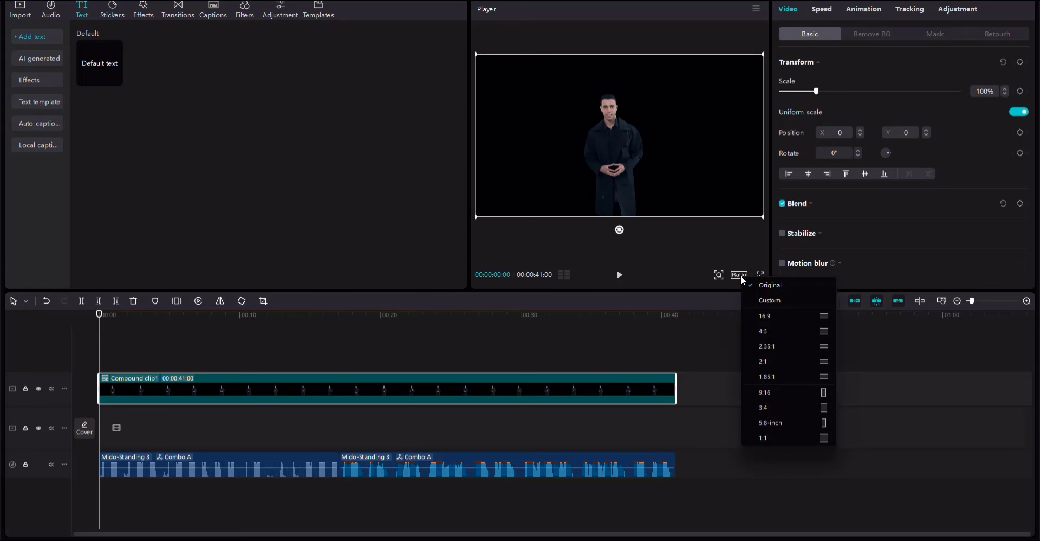
{"action": "left_click", "coordinate": [772, 316]}
- Play back the narration and ungroup the two Mido-Standing 3 audio clips so the second can be selected alone
{"action": "left_click", "coordinate": [1027, 301]}
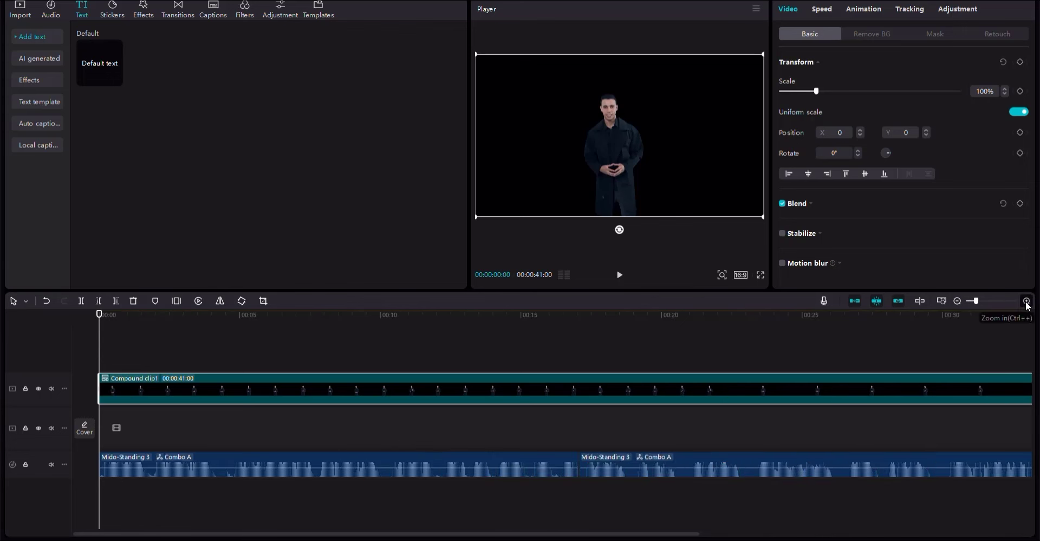
{"action": "left_click", "coordinate": [1026, 301]}
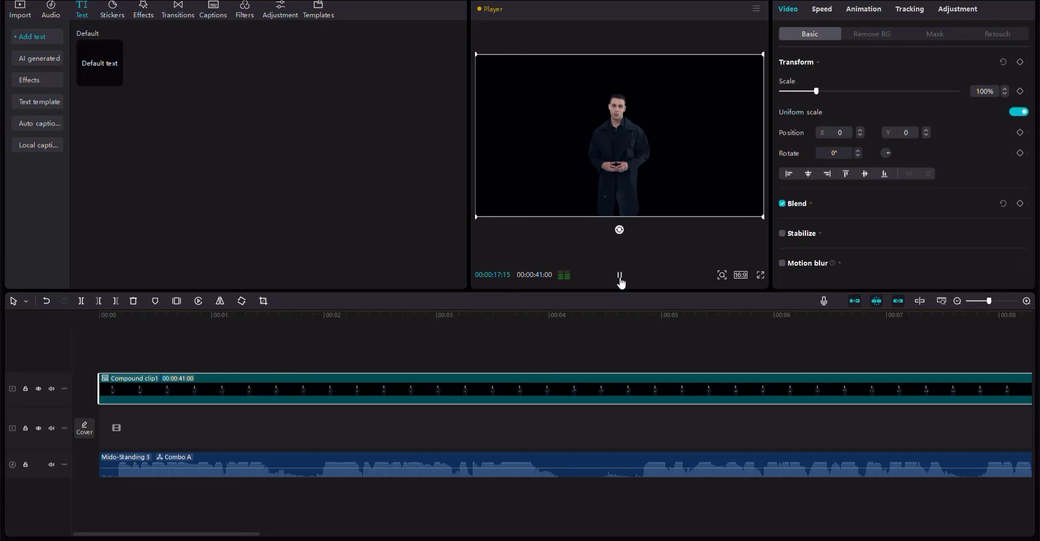
{"action": "left_click", "coordinate": [956, 301]}
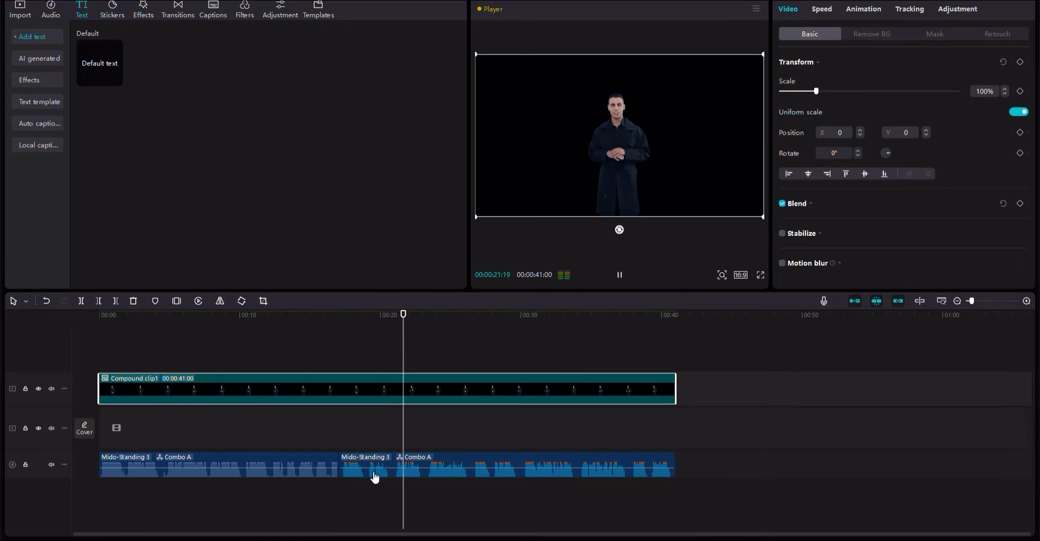
{"action": "key", "text": "space"}
{"action": "left_click", "coordinate": [431, 465]}
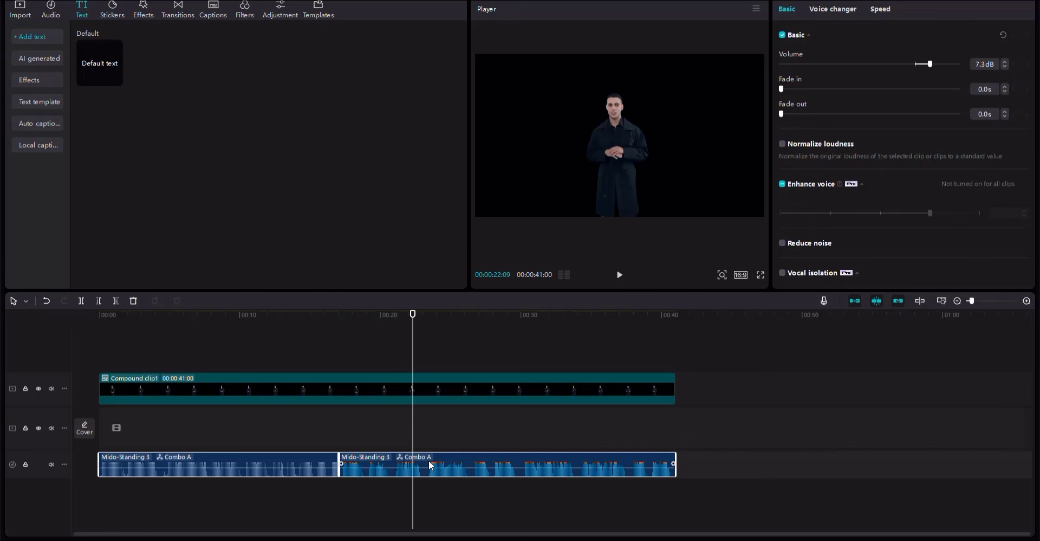
{"action": "right_click", "coordinate": [432, 464]}
{"action": "left_click", "coordinate": [466, 457]}
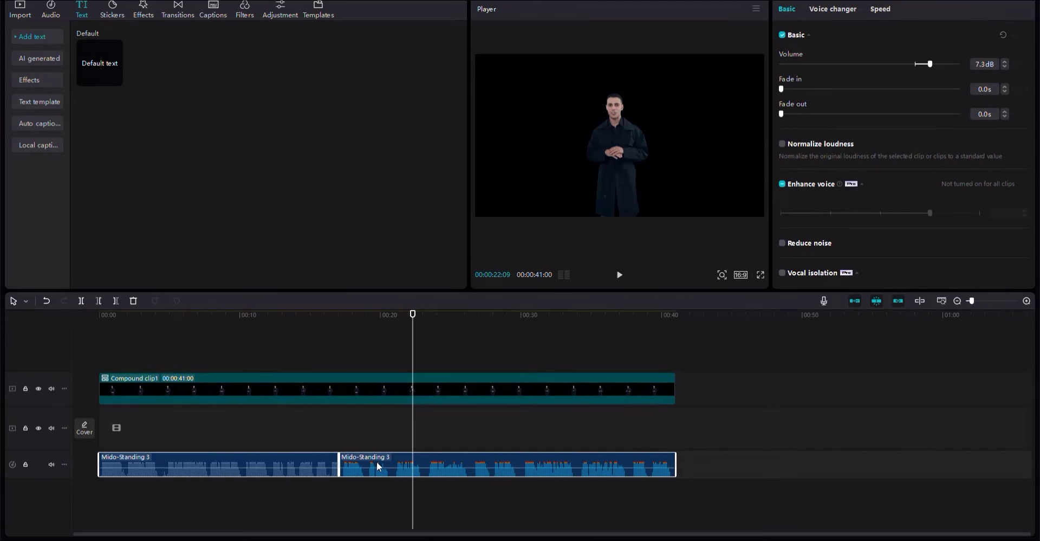
{"action": "left_click", "coordinate": [376, 463]}
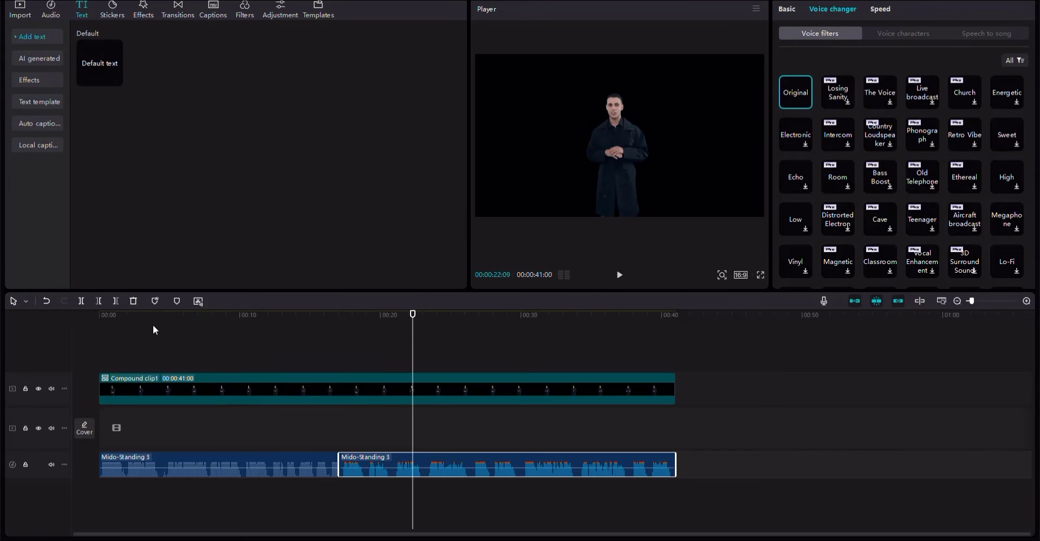
- Import SCENE FOR SUPPLMEENT.mp4 and place it on the main track beneath the character clip, starting at 00:00
{"action": "left_click_drag", "start_coordinate": [153, 323], "coordinate": [80, 310]}
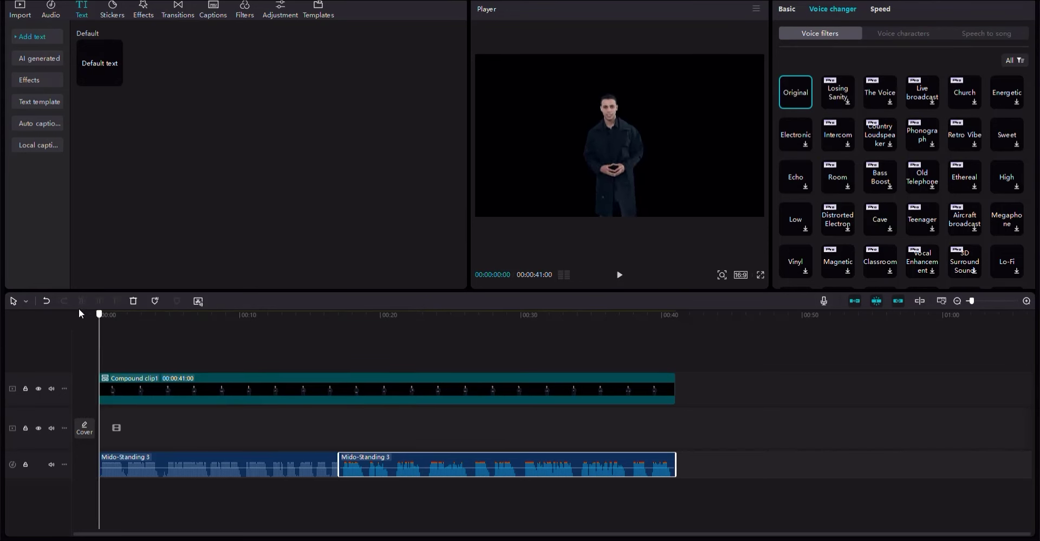
{"action": "left_click", "coordinate": [20, 9]}
{"action": "left_click", "coordinate": [275, 165]}
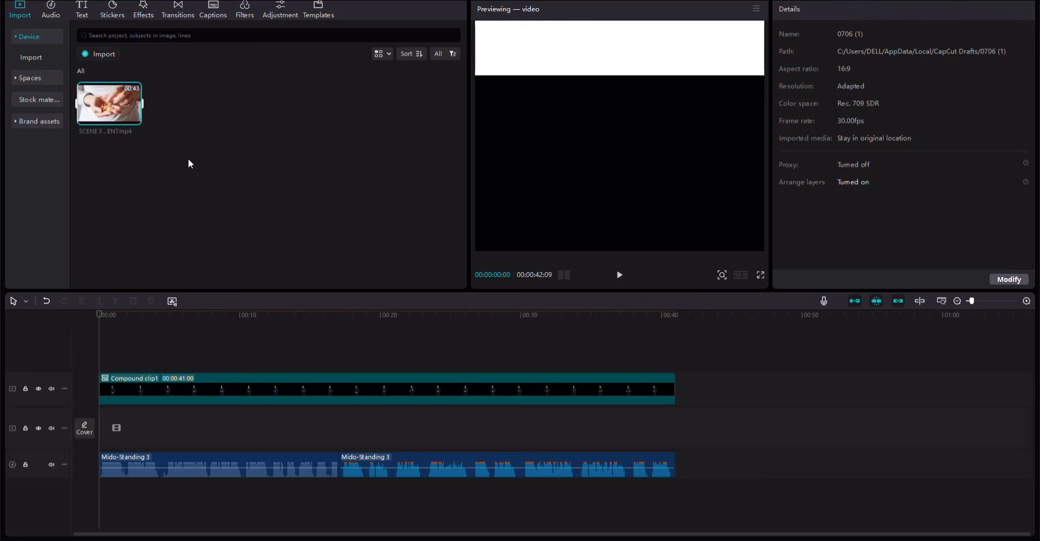
{"action": "left_click_drag", "start_coordinate": [100, 107], "coordinate": [96, 423]}
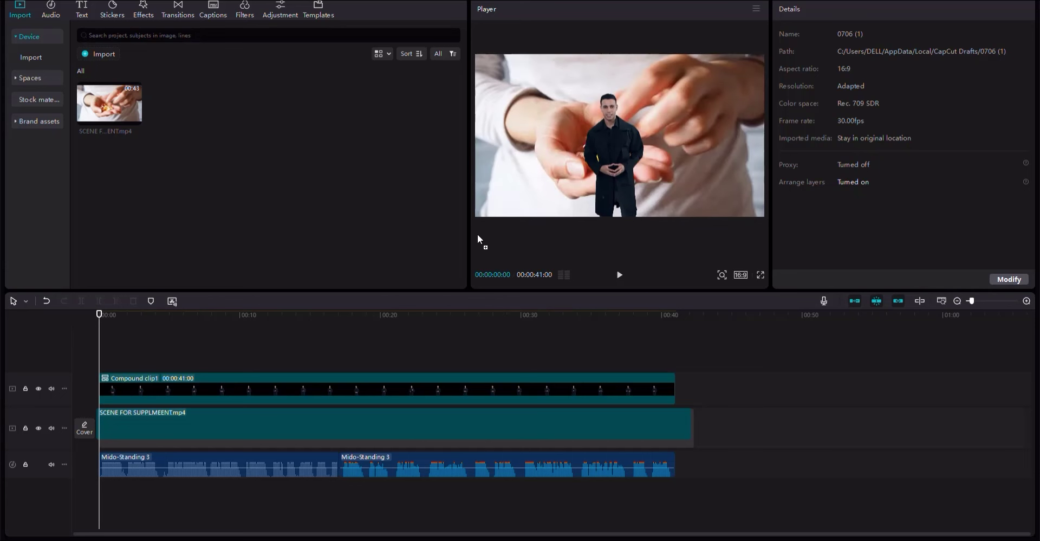
{"action": "left_click", "coordinate": [616, 138]}
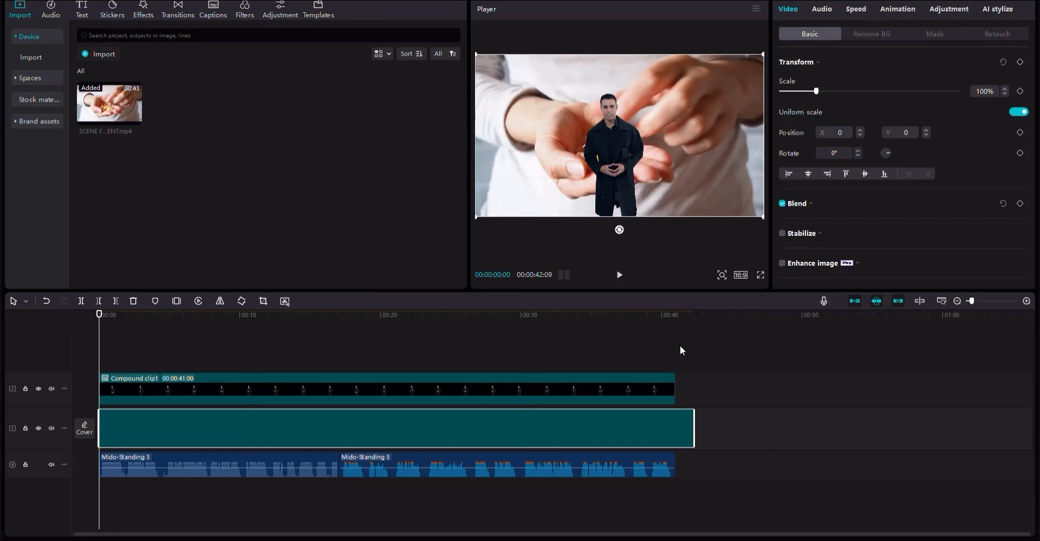
- Set the background video's duration to 41.3 s and trim its end to 41.0 s, flush with the compound clip
{"action": "left_click", "coordinate": [678, 318]}
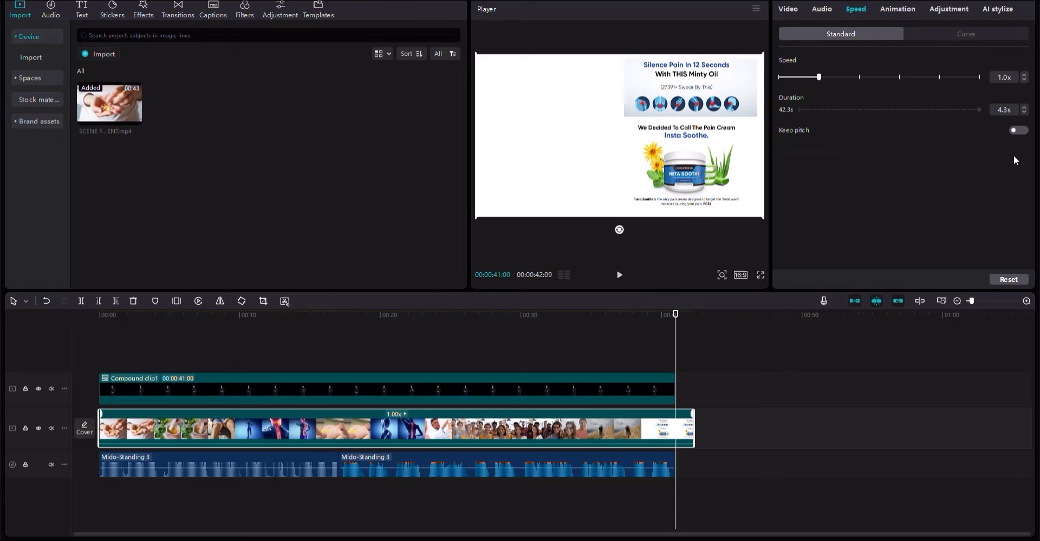
{"action": "type", "text": "1"}
{"action": "key", "text": "Return"}
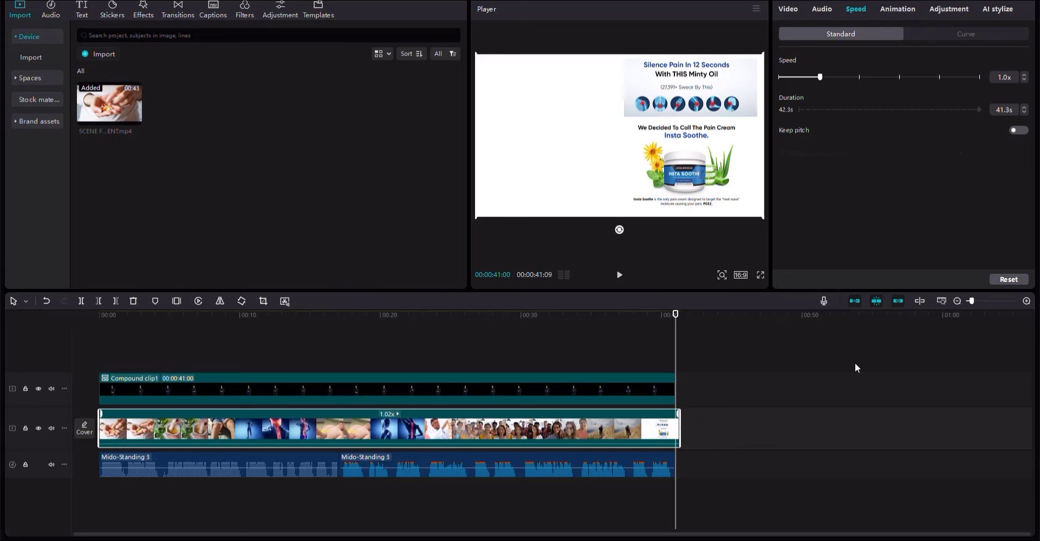
{"action": "left_click", "coordinate": [1027, 301]}
{"action": "left_click_drag", "start_coordinate": [796, 422], "coordinate": [762, 419]}
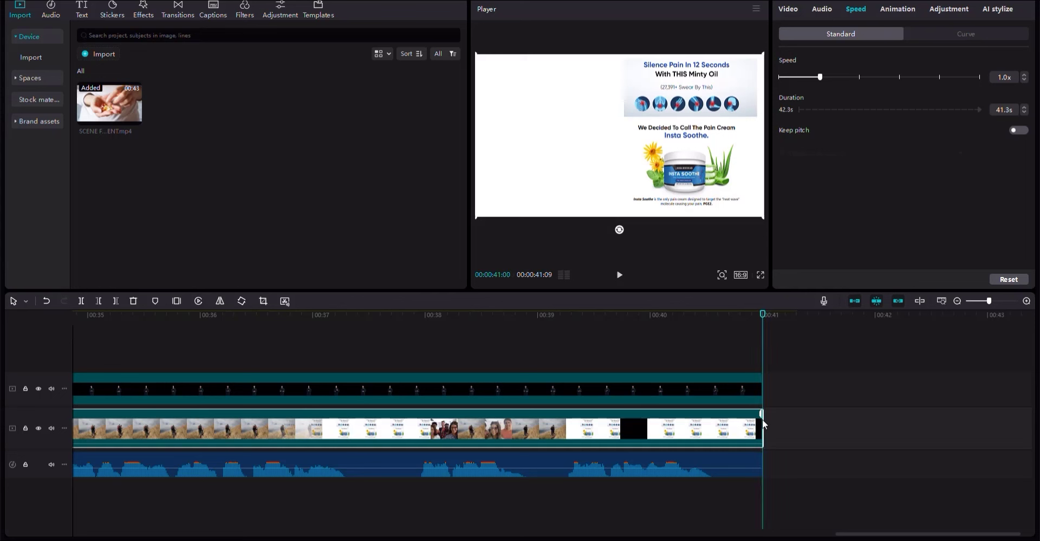
{"action": "left_click", "coordinate": [957, 301]}
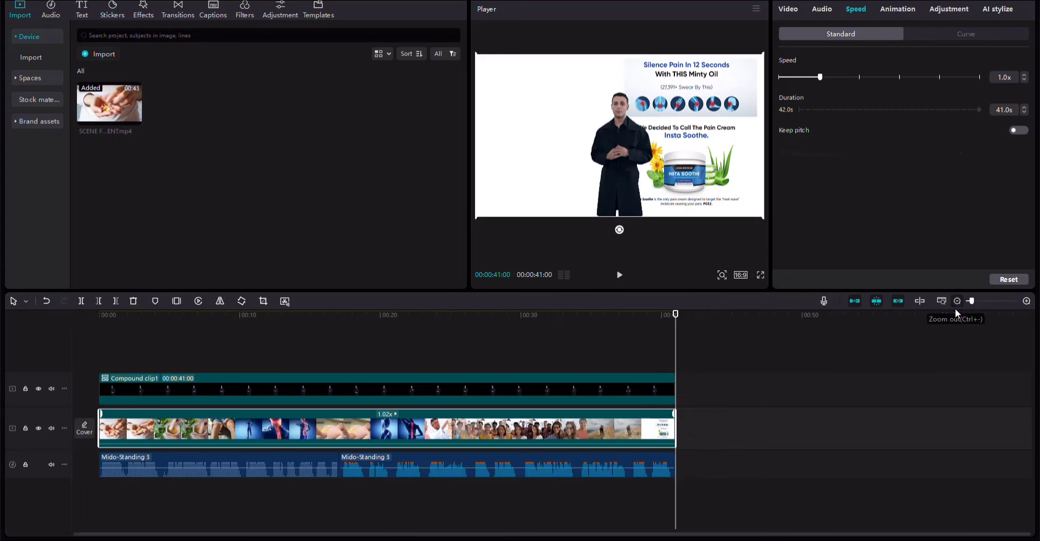
- Split the character's compound clip at 00:00:36:13, where the Insta Soothe product page starts to appear
{"action": "left_click_drag", "start_coordinate": [545, 331], "coordinate": [611, 344]}
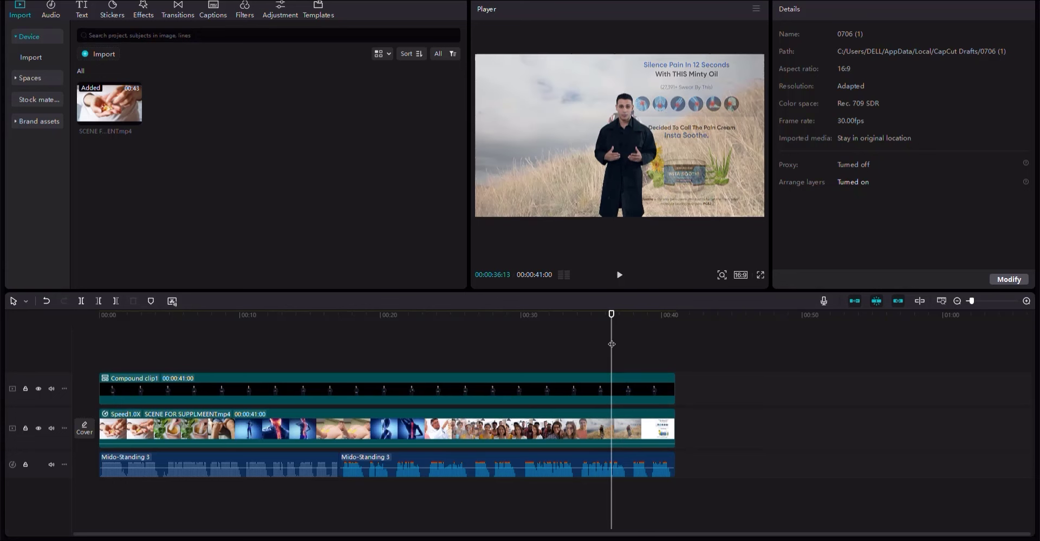
{"action": "left_click", "coordinate": [570, 392]}
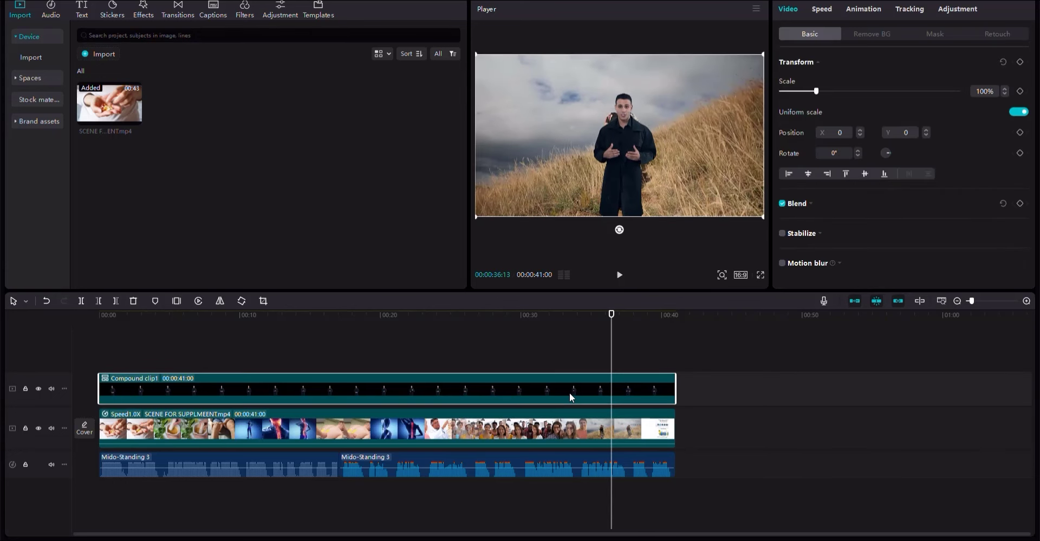
{"action": "left_click", "coordinate": [82, 300]}
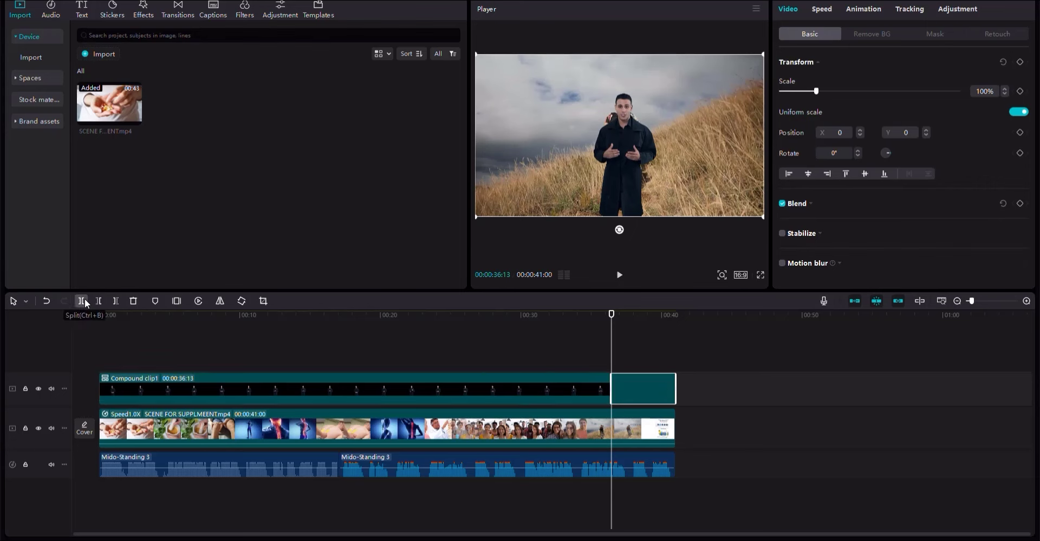
- Move the last character clip beside the product image to about X -845, Y -40 and scale it to 181%
{"action": "left_click", "coordinate": [625, 314]}
{"action": "left_click_drag", "start_coordinate": [622, 182], "coordinate": [558, 184]}
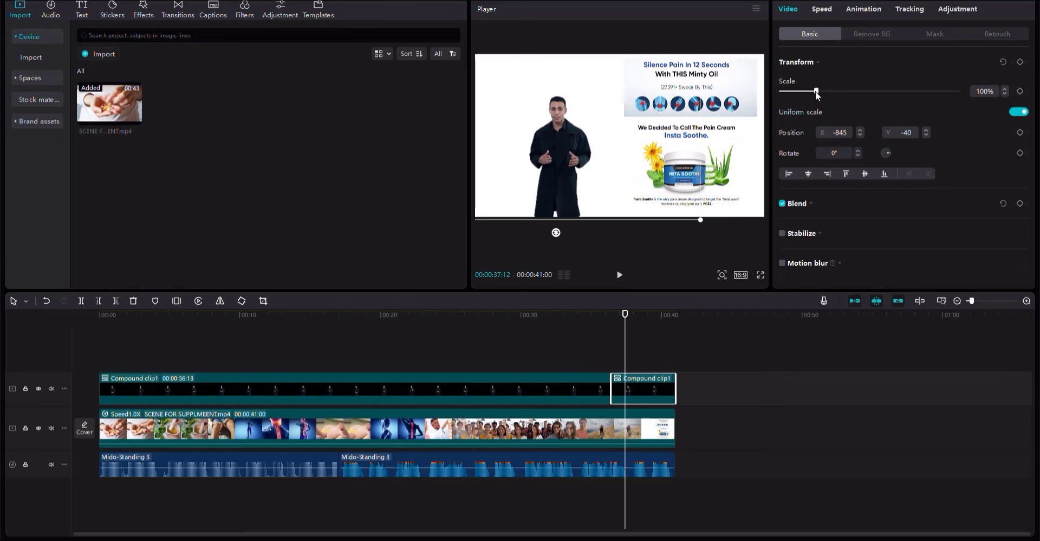
{"action": "left_click_drag", "start_coordinate": [819, 91], "coordinate": [845, 93]}
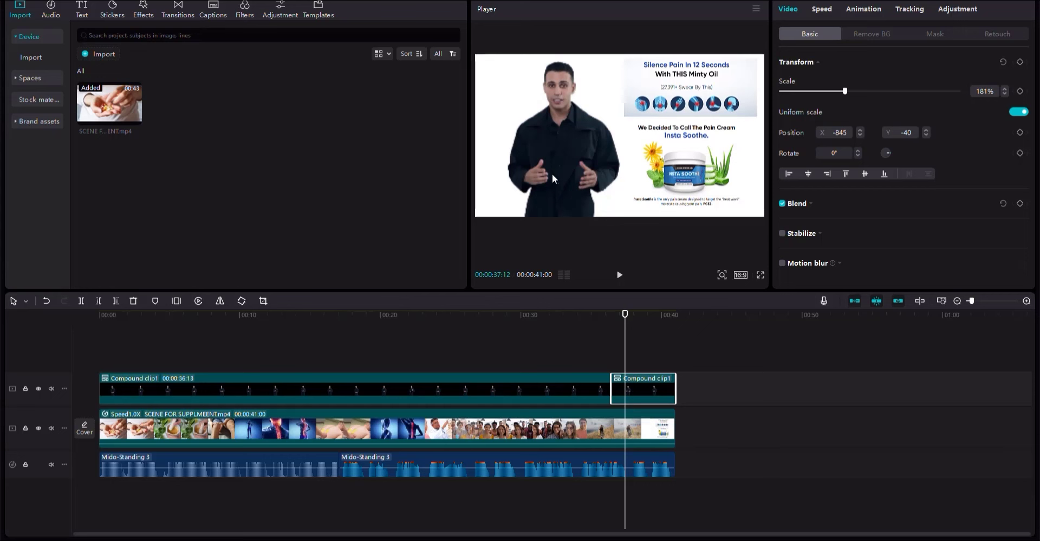
{"action": "left_click_drag", "start_coordinate": [470, 320], "coordinate": [631, 354]}
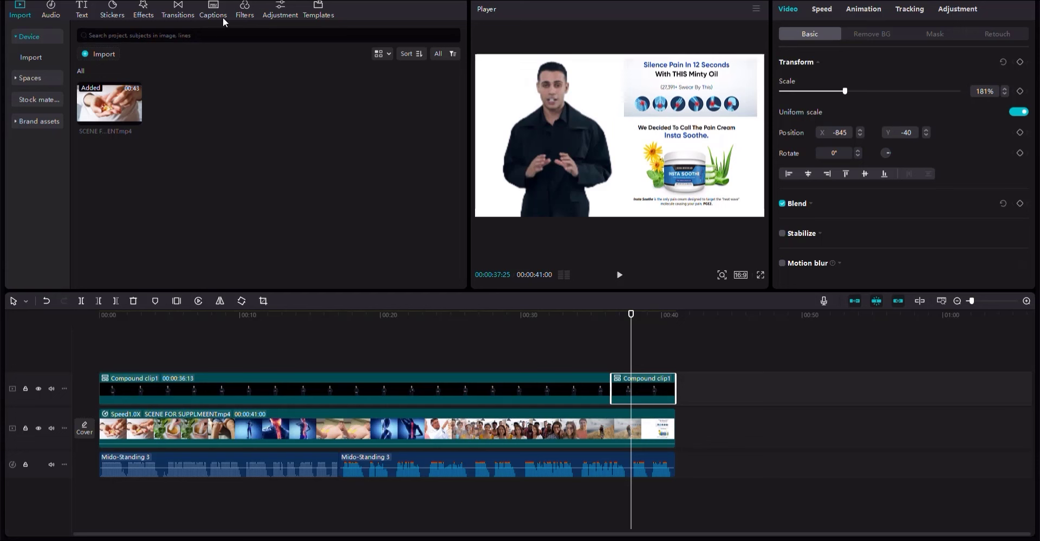
- Add the Pull in transition between the two character clips and play the cut to check it
{"action": "left_click", "coordinate": [178, 8]}
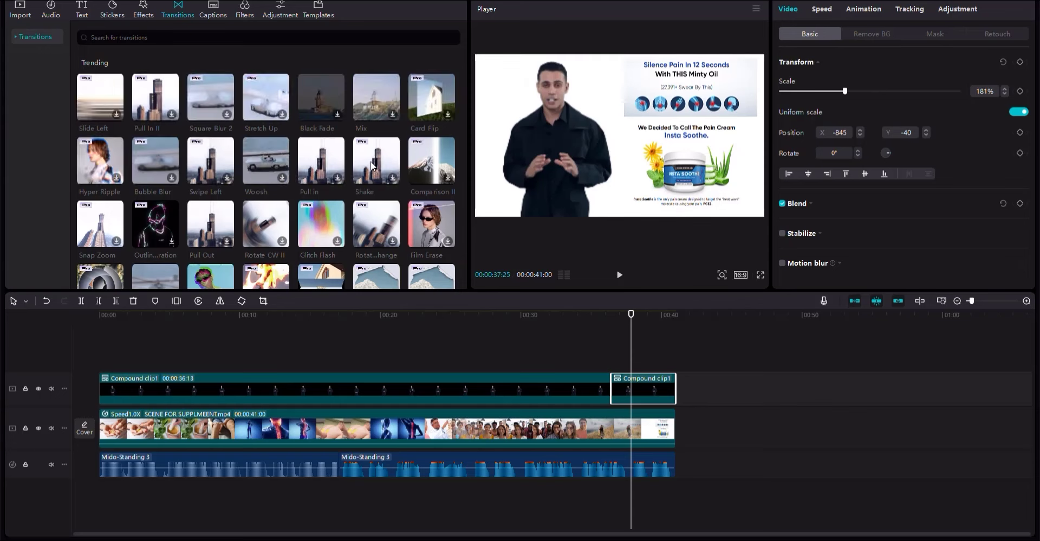
{"action": "left_click_drag", "start_coordinate": [320, 160], "coordinate": [605, 387]}
{"action": "left_click_drag", "start_coordinate": [606, 320], "coordinate": [600, 320]}
{"action": "left_click", "coordinate": [618, 276]}
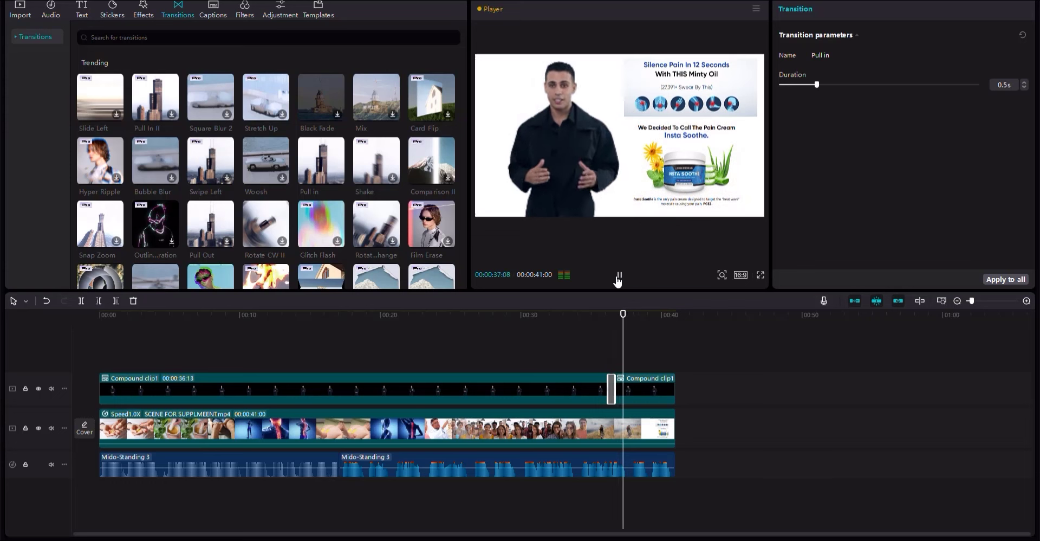
{"action": "left_click", "coordinate": [618, 276]}
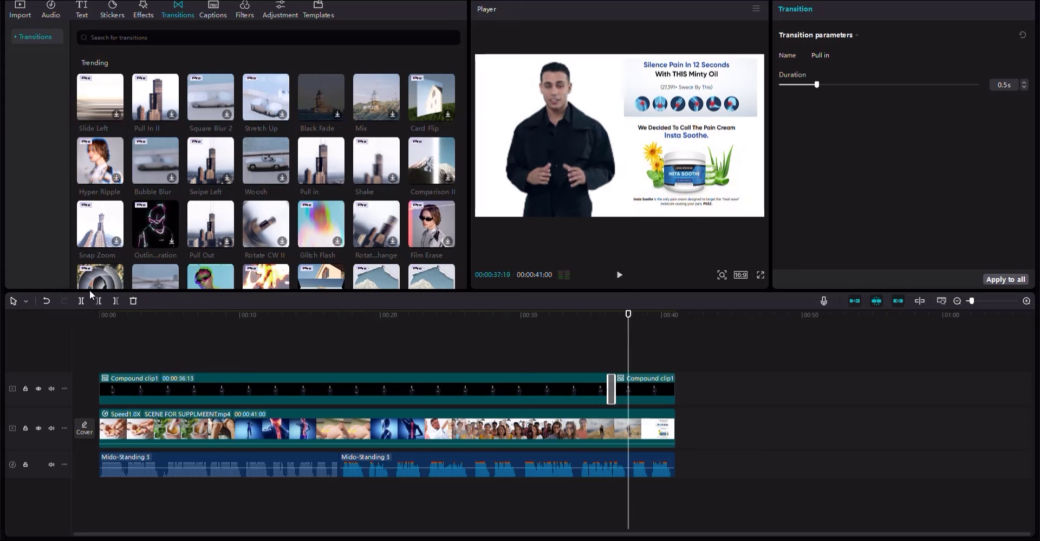
- Generate English auto captions for the whole video and check how they appear on the timeline
{"action": "left_click", "coordinate": [145, 323]}
{"action": "left_click_drag", "start_coordinate": [145, 323], "coordinate": [77, 314]}
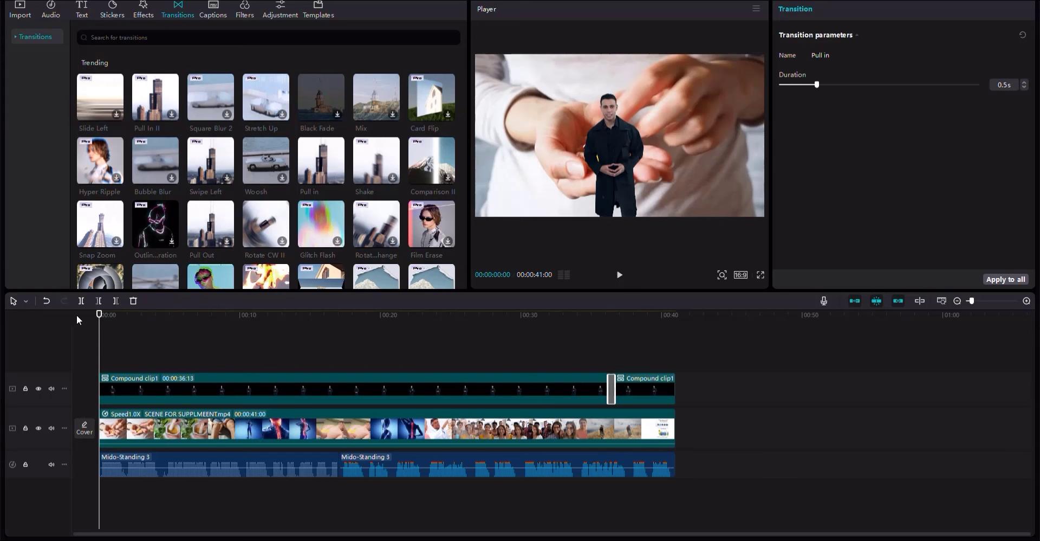
{"action": "left_click", "coordinate": [217, 14]}
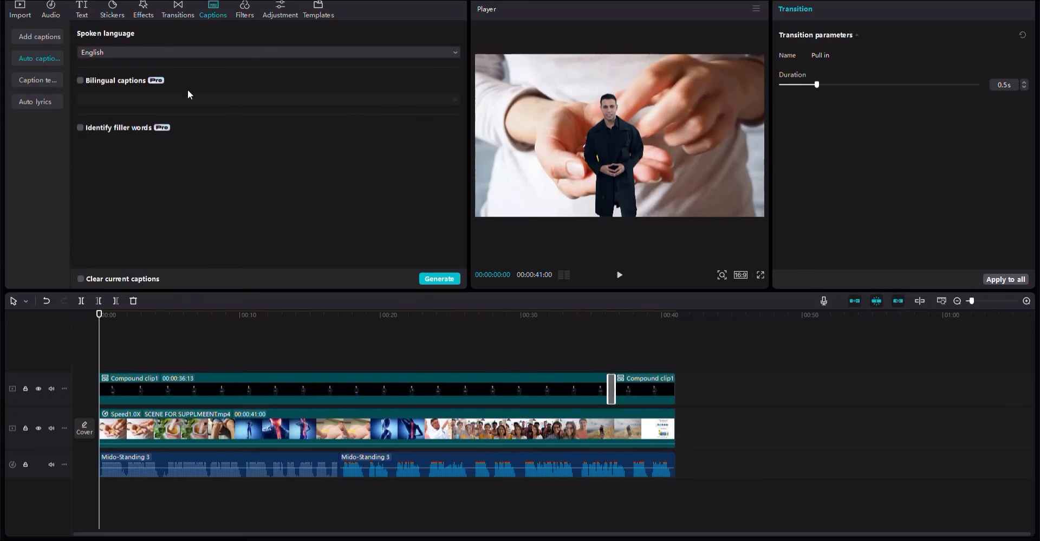
{"action": "left_click", "coordinate": [442, 278]}
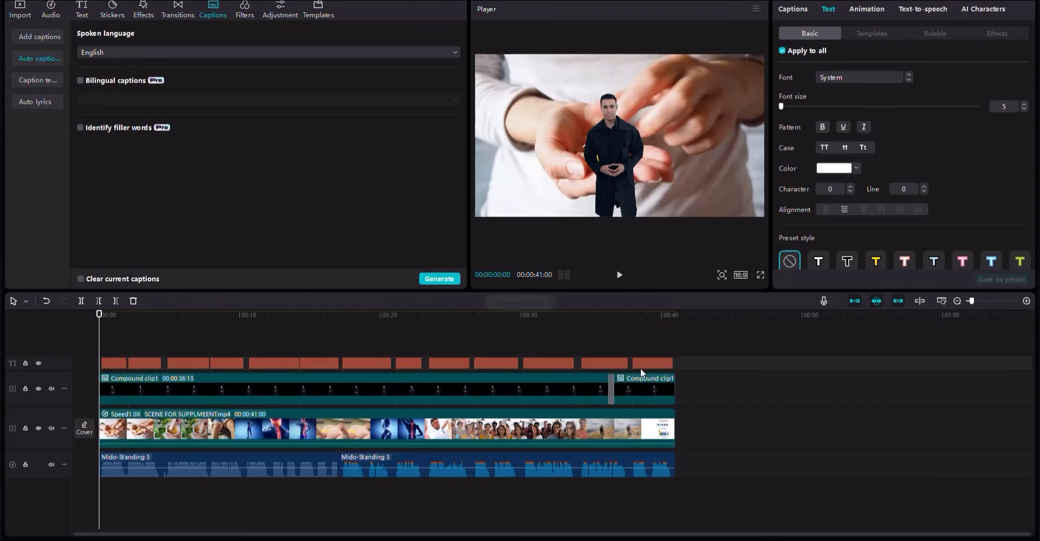
{"action": "left_click", "coordinate": [215, 319]}
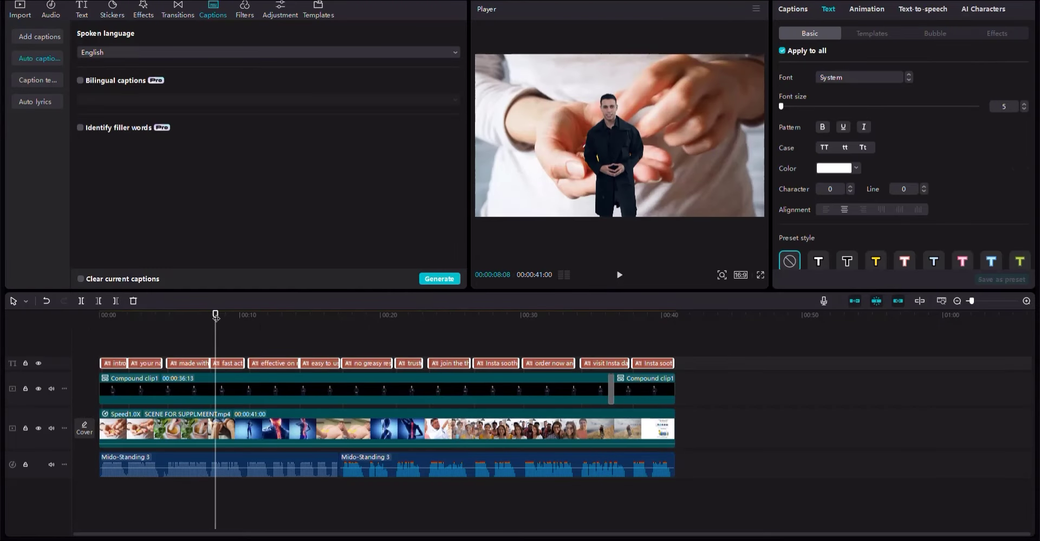
{"action": "left_click", "coordinate": [88, 329]}
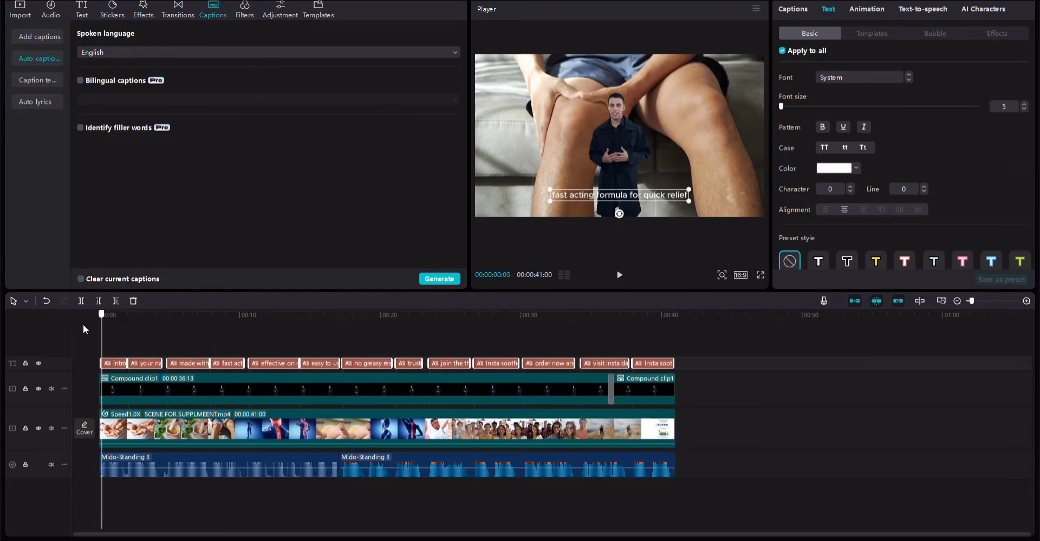
- Apply the bold uppercase text template with a blue highlighted word to all captions and play a section from 00:00:14:24
{"action": "left_click", "coordinate": [866, 33]}
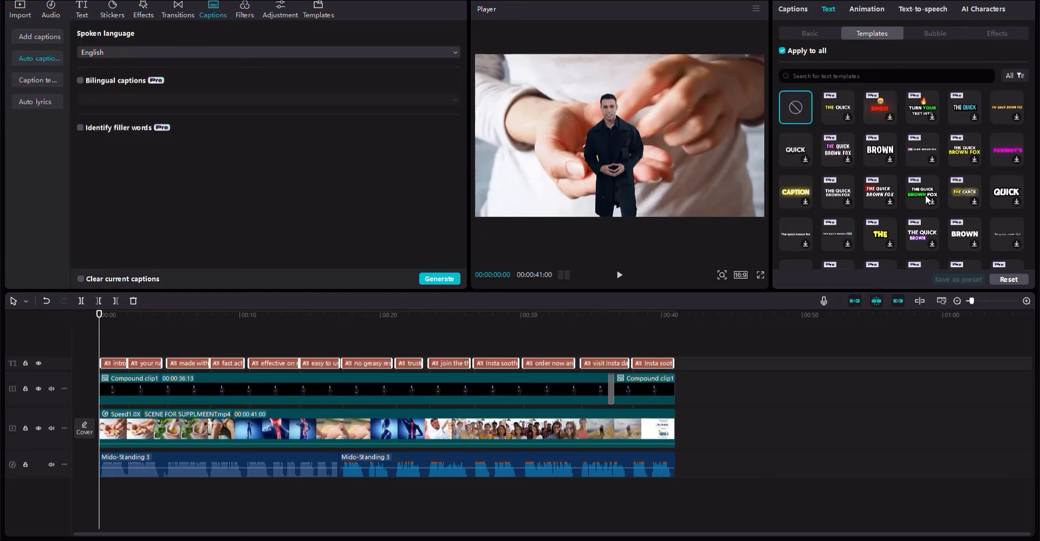
{"action": "scroll", "coordinate": [925, 195], "scroll_direction": "down", "scroll_amount": 3}
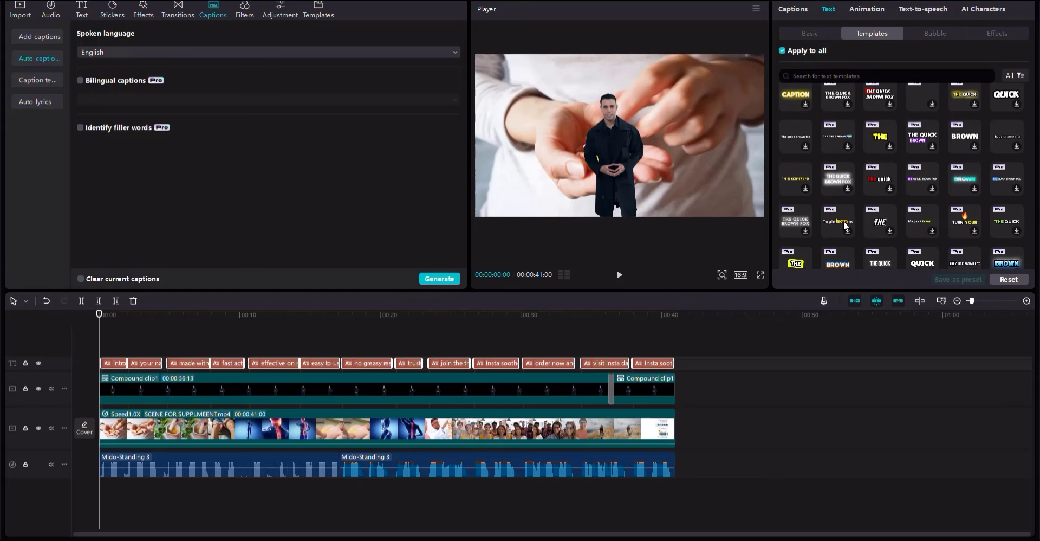
{"action": "scroll", "coordinate": [843, 220], "scroll_direction": "down", "scroll_amount": 1}
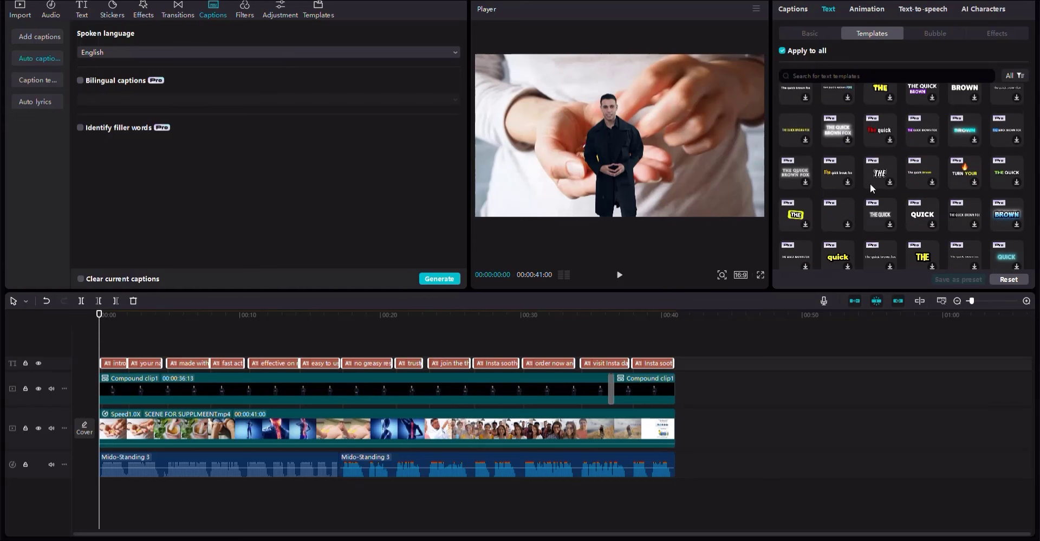
{"action": "scroll", "coordinate": [870, 183], "scroll_direction": "down", "scroll_amount": 2}
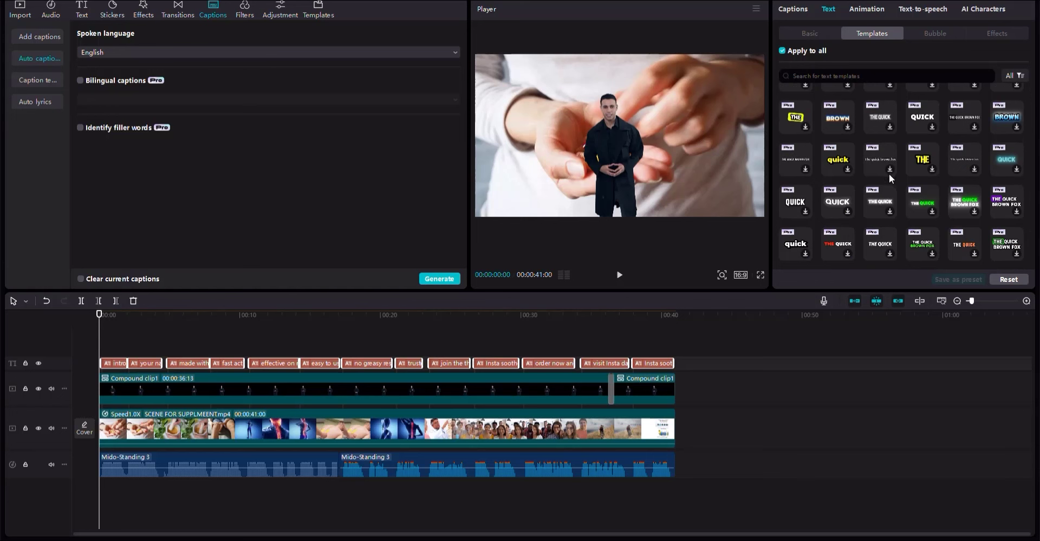
{"action": "scroll", "coordinate": [889, 175], "scroll_direction": "down", "scroll_amount": 2}
{"action": "scroll", "coordinate": [889, 173], "scroll_direction": "down", "scroll_amount": 2}
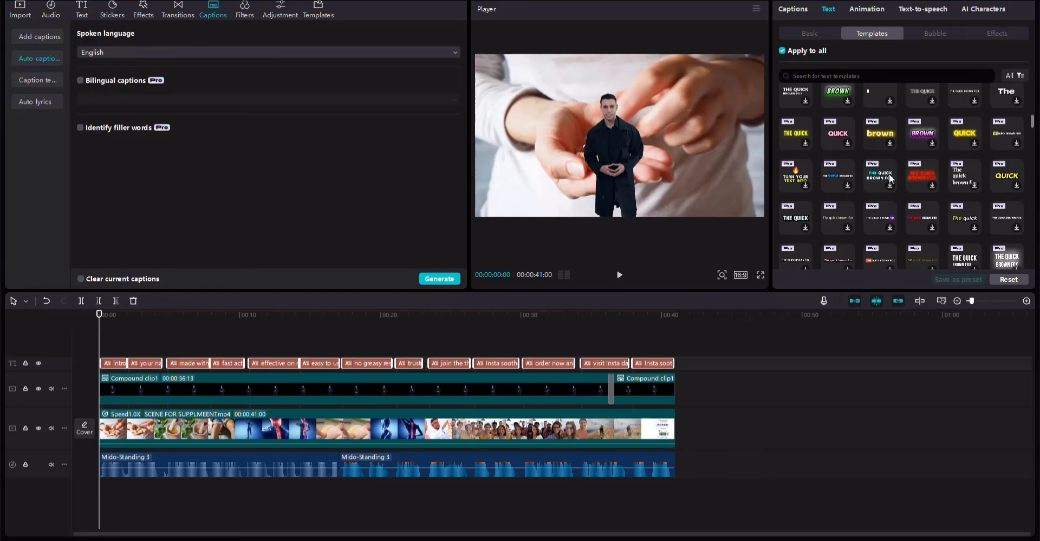
{"action": "scroll", "coordinate": [889, 174], "scroll_direction": "down", "scroll_amount": 2}
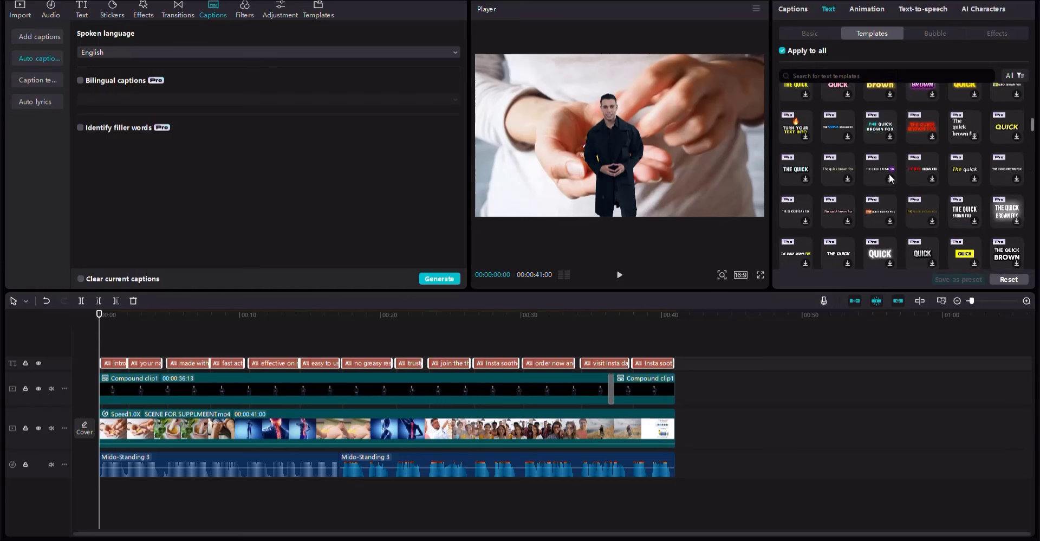
{"action": "scroll", "coordinate": [889, 175], "scroll_direction": "up", "scroll_amount": 1}
{"action": "left_click", "coordinate": [841, 133]}
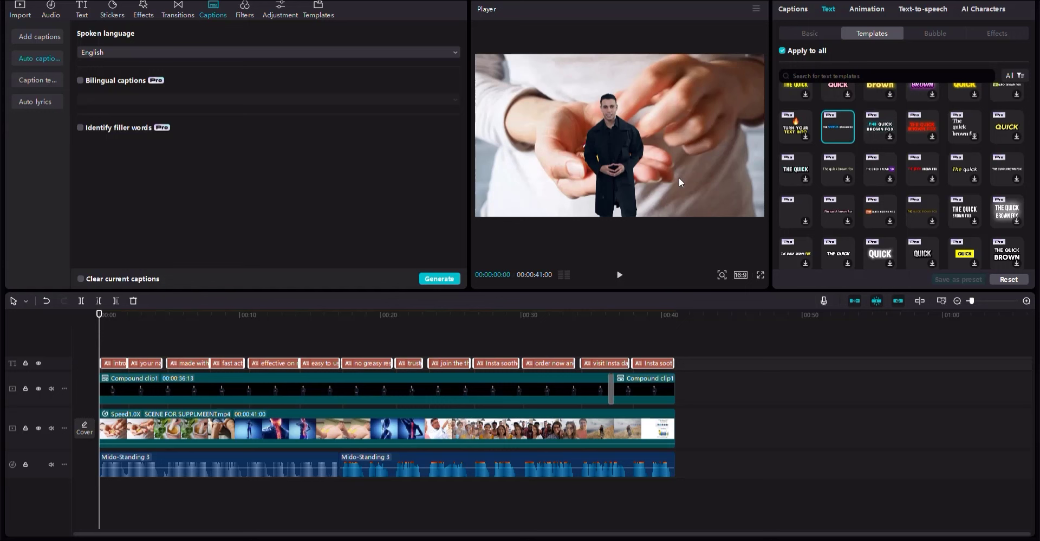
{"action": "left_click", "coordinate": [307, 318]}
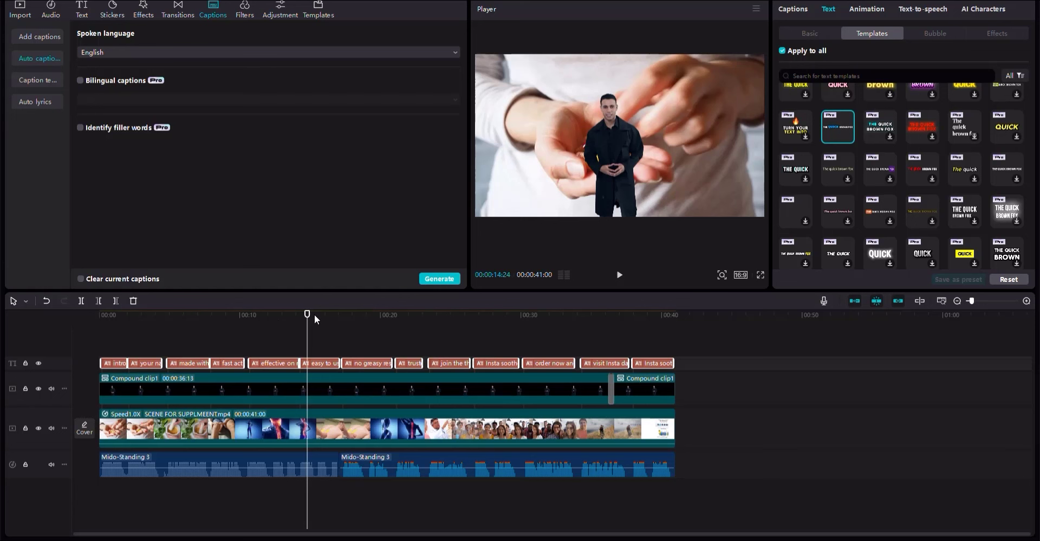
{"action": "key", "text": "space"}
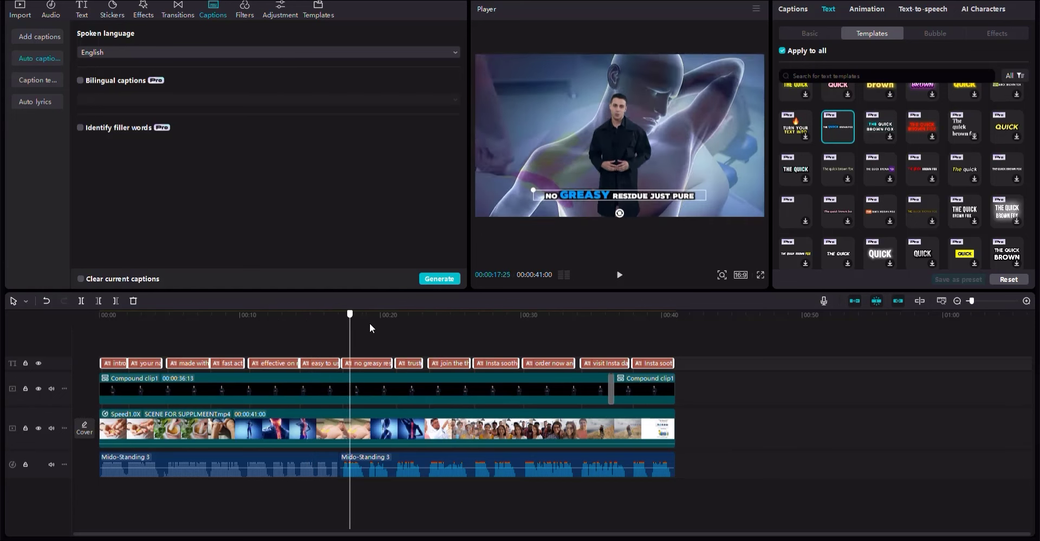
- Delete the last caption over the product page and trim the preceding caption to end at 00:00:36:13, at the transition
{"action": "left_click_drag", "start_coordinate": [457, 330], "coordinate": [642, 336]}
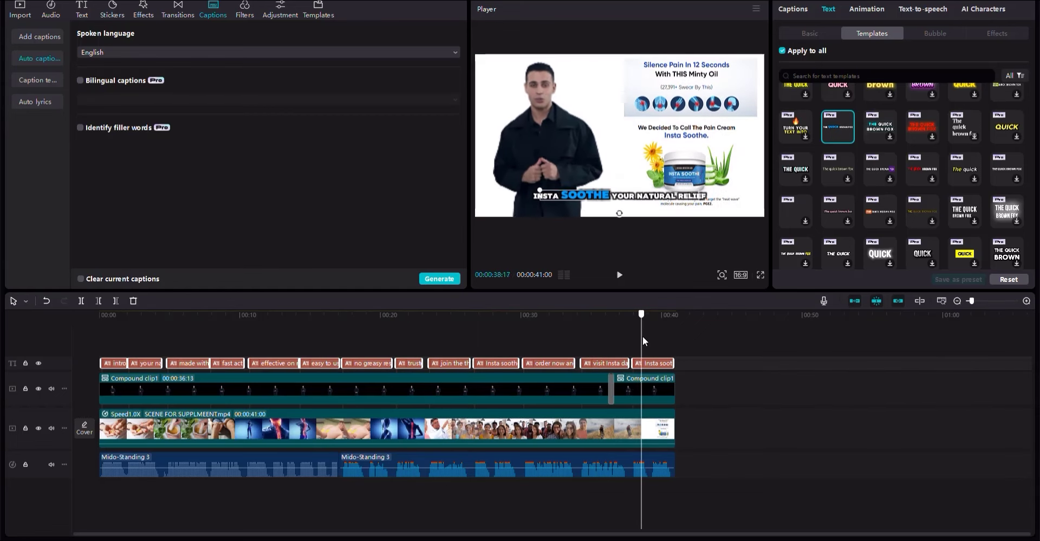
{"action": "left_click", "coordinate": [667, 364]}
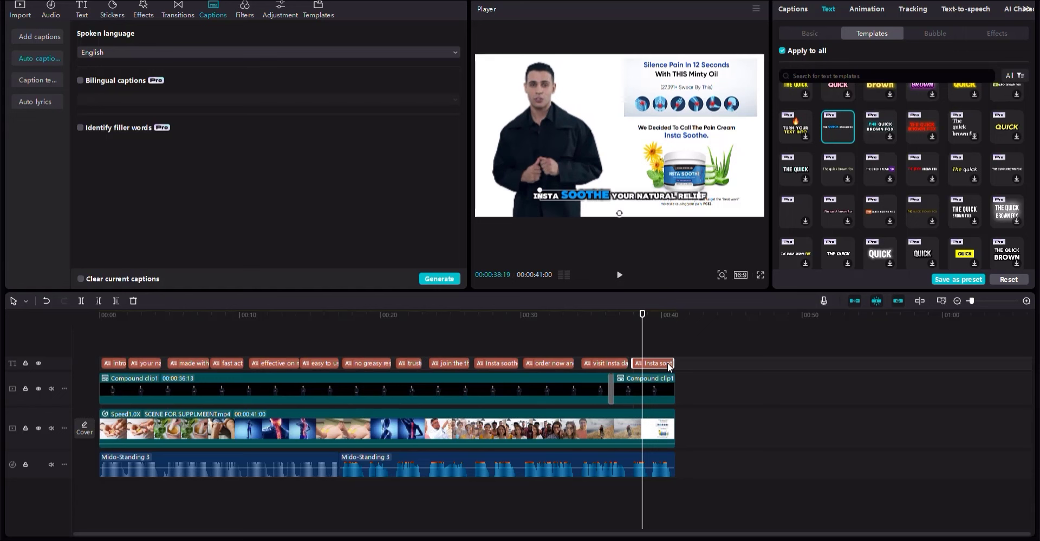
{"action": "key", "text": "Delete"}
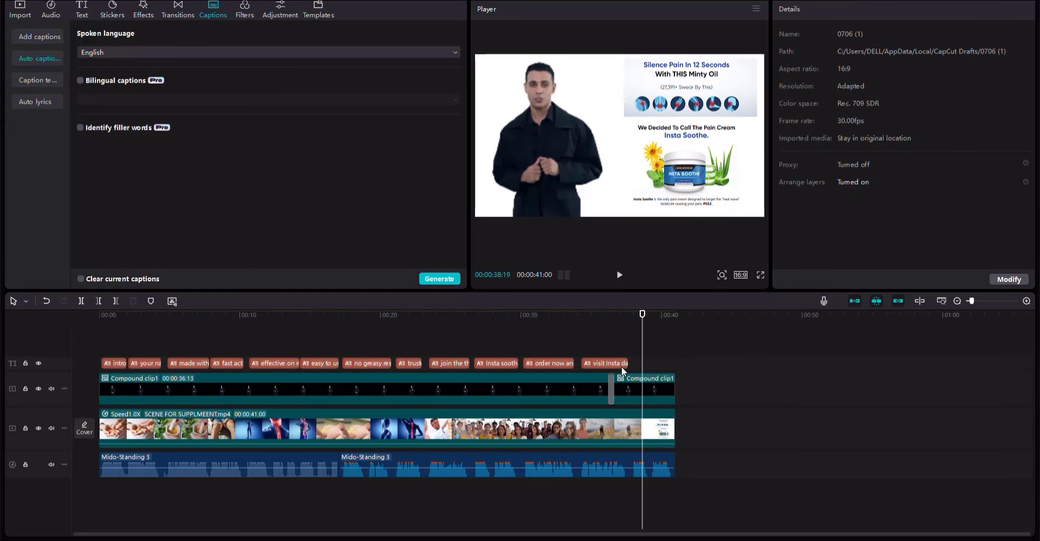
{"action": "left_click", "coordinate": [626, 363]}
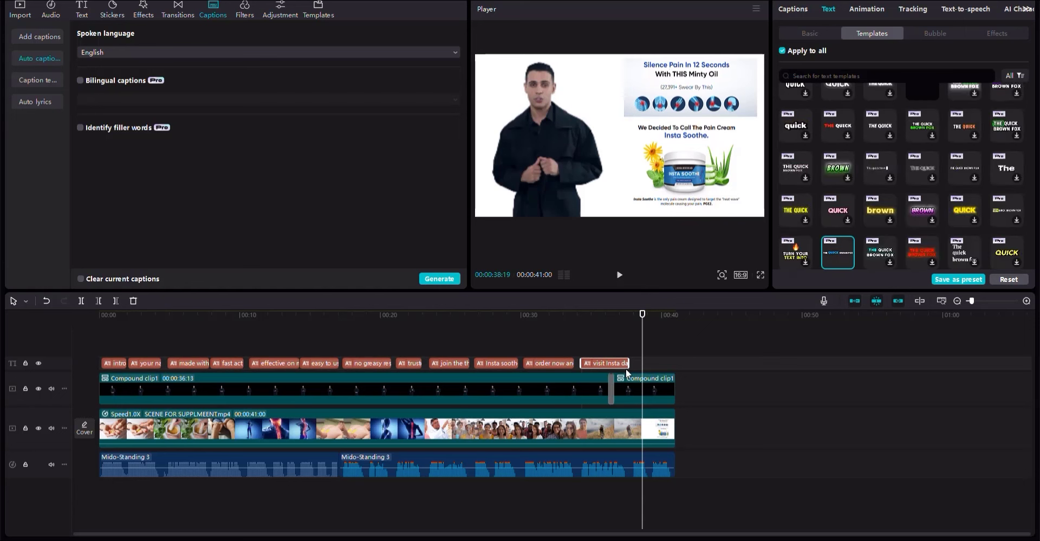
{"action": "left_click_drag", "start_coordinate": [617, 365], "coordinate": [611, 365]}
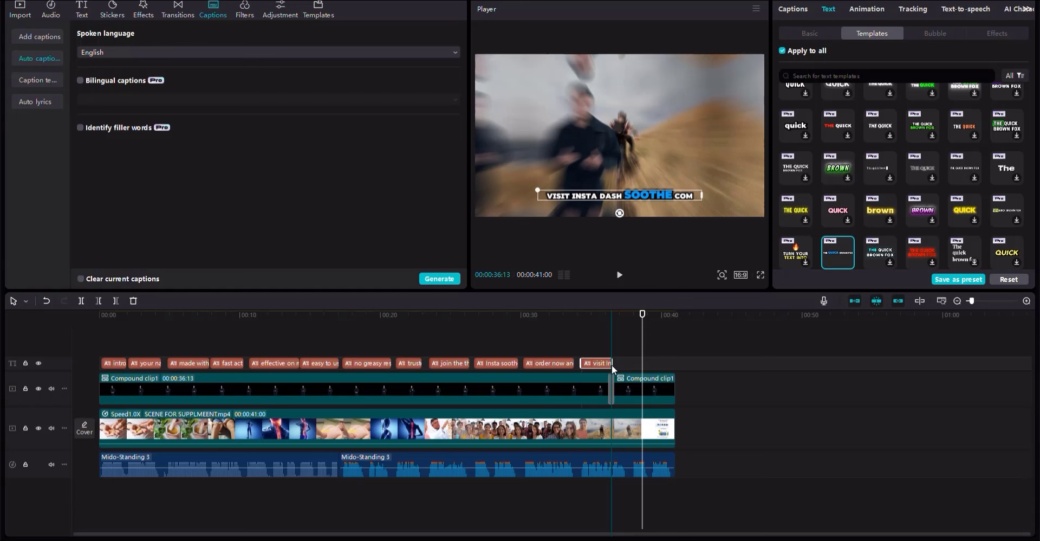
{"action": "left_click", "coordinate": [242, 323]}
{"action": "left_click_drag", "start_coordinate": [145, 316], "coordinate": [67, 314]}
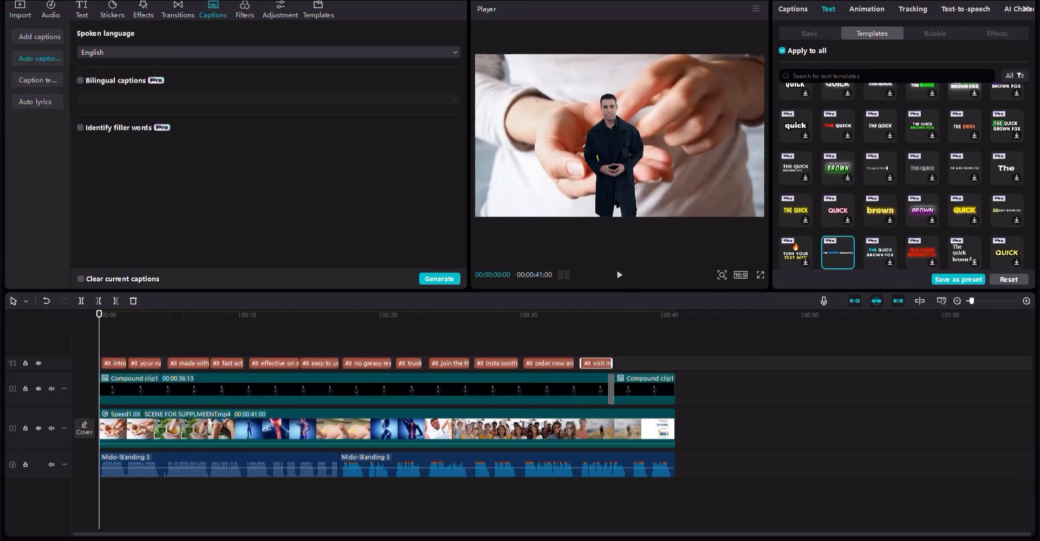
- Switch to Chrome and open google.com in place of the Canva design
{"action": "mouse_move", "coordinate": [408, 539]}
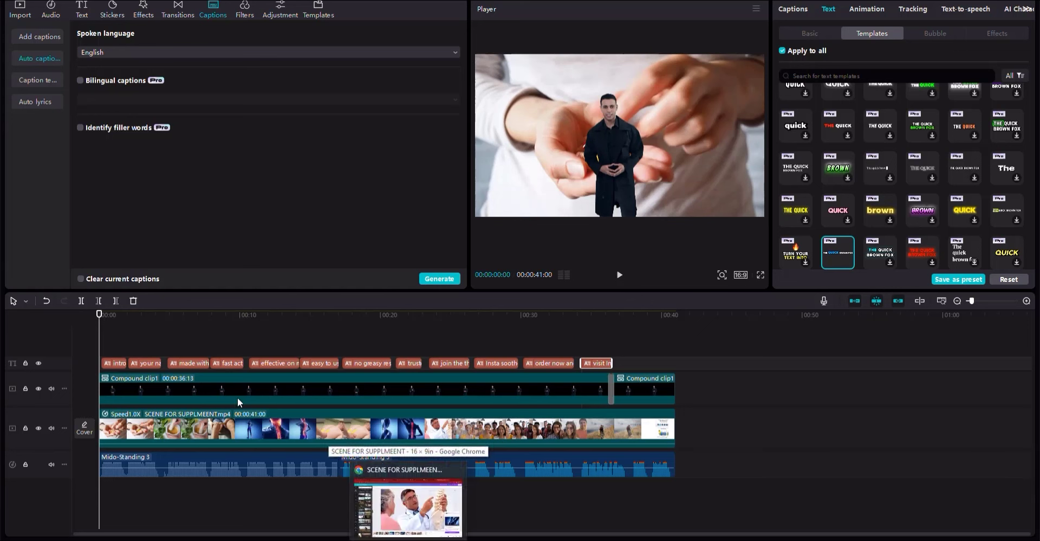
{"action": "left_click", "coordinate": [408, 538]}
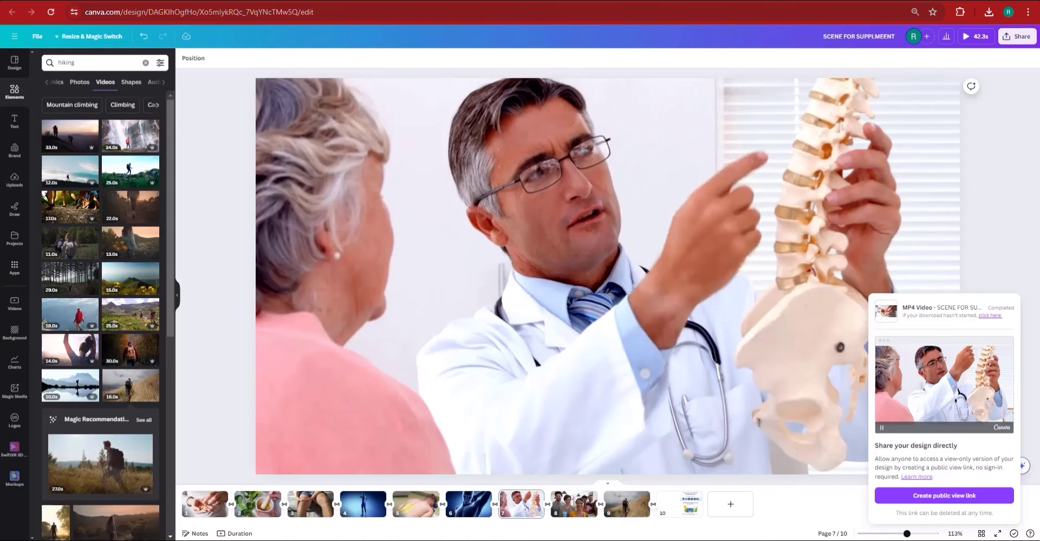
{"action": "left_click", "coordinate": [833, 15]}
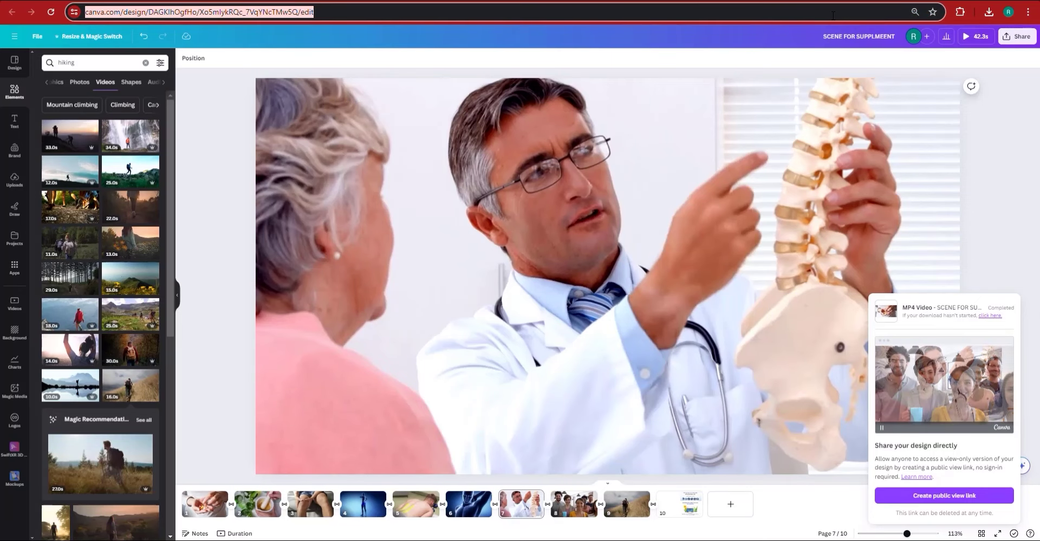
{"action": "type", "text": "google.com"}
{"action": "key", "text": "Return"}
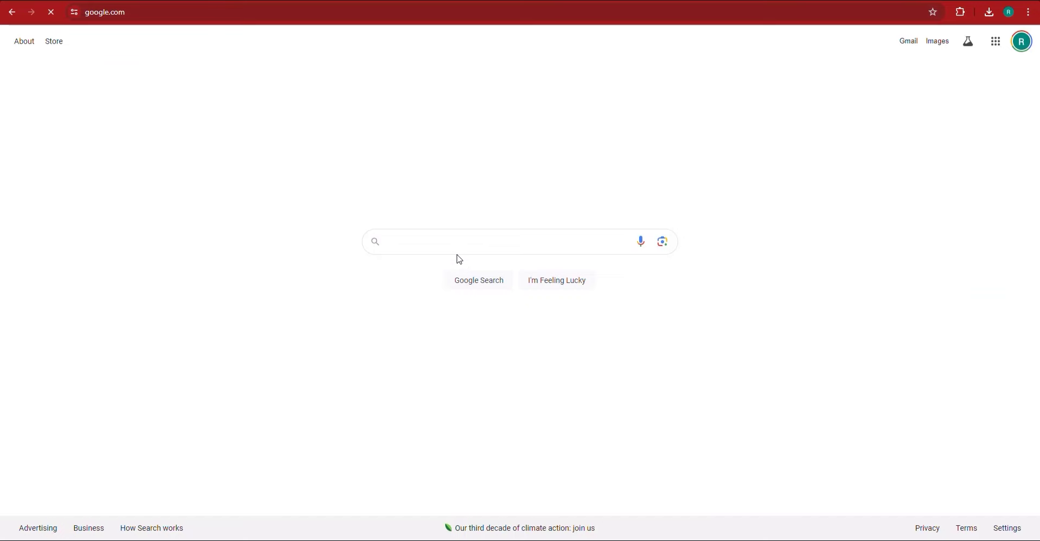
- Search Google for "CALMING MOUNTAIN MUSIC PIXABAY" and open Pixabay's Mountain Music page
{"action": "left_click", "coordinate": [455, 252]}
{"action": "type", "text": "CALM"}
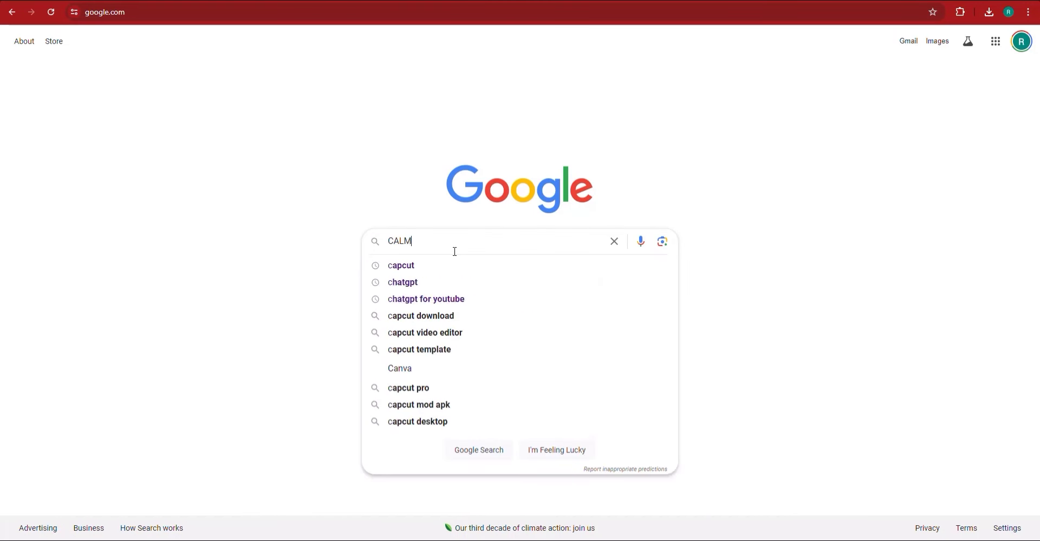
{"action": "type", "text": "ING MOUNTAIN"}
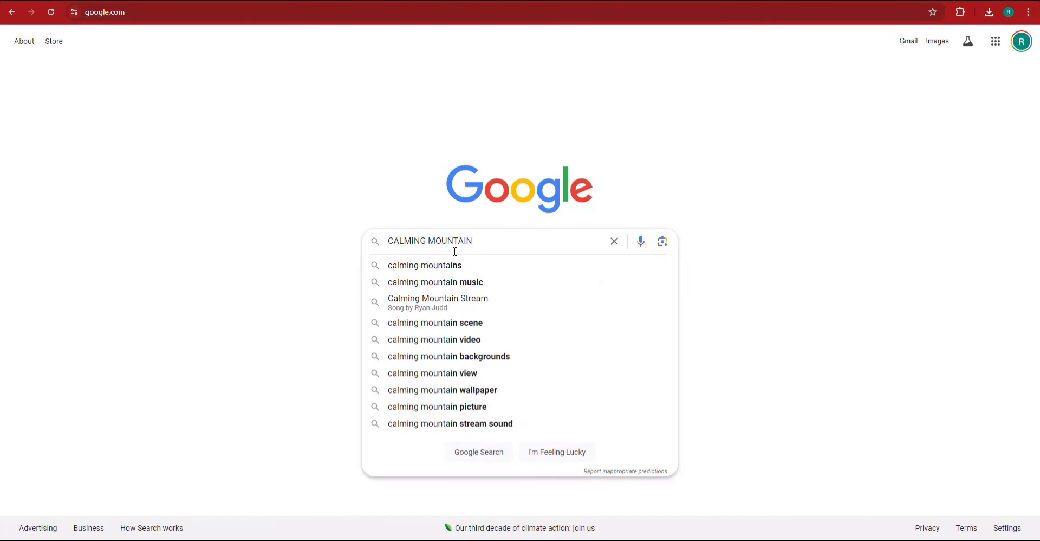
{"action": "type", "text": " MUSIC PIXABAY"}
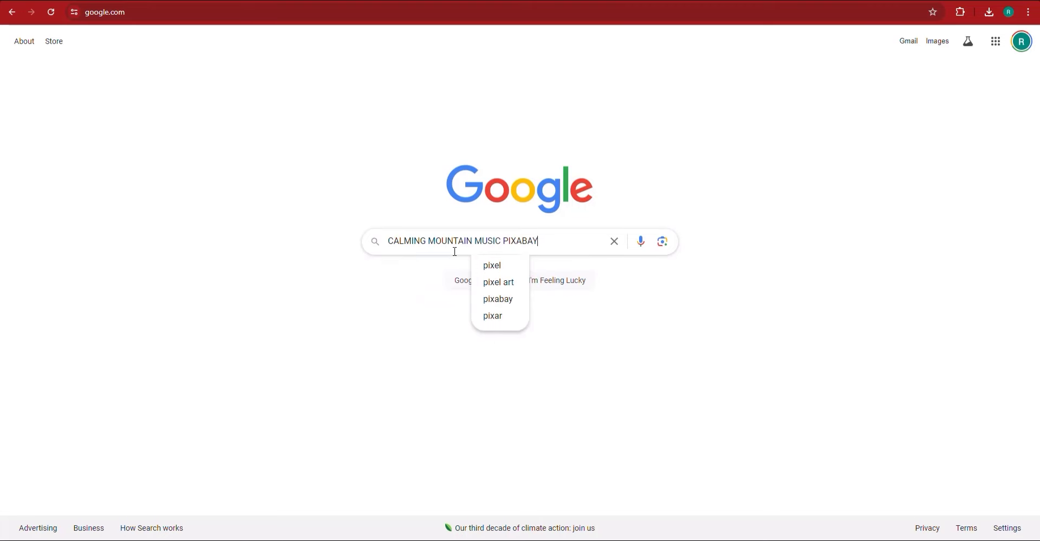
{"action": "key", "text": "Return"}
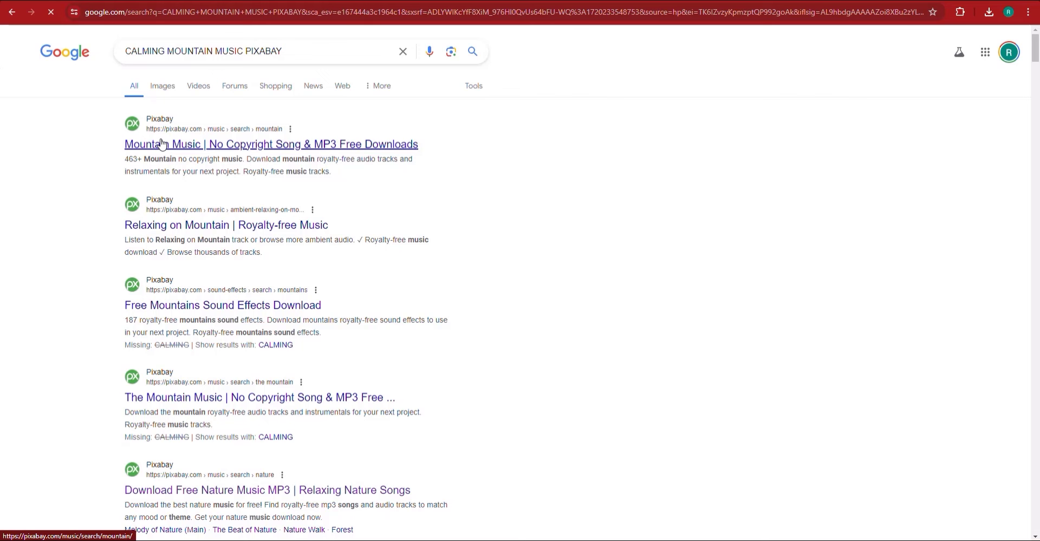
{"action": "left_click", "coordinate": [161, 143]}
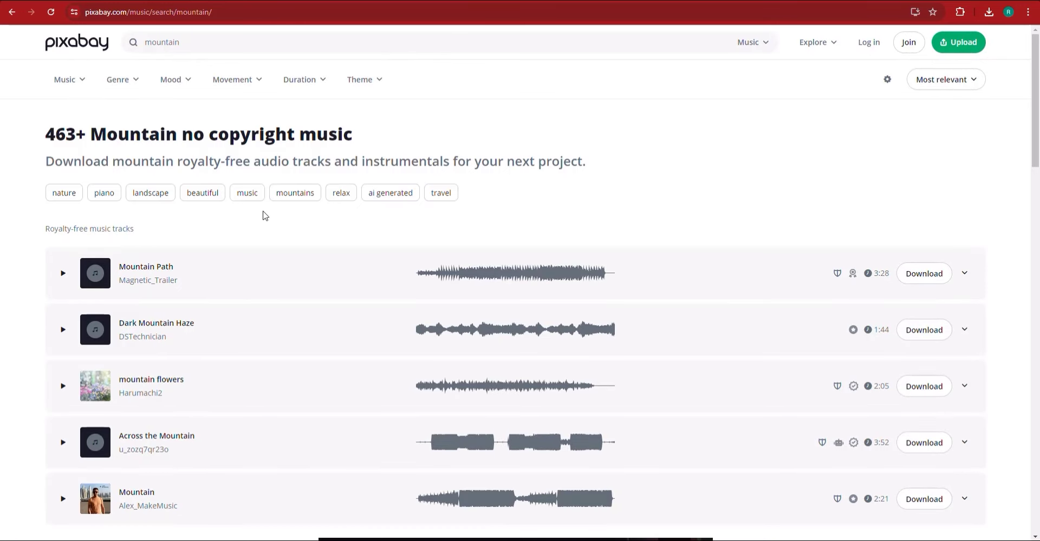
- Listen briefly to the Mountain Path track by Magnetic_Trailer and download it
{"action": "left_click", "coordinate": [64, 277]}
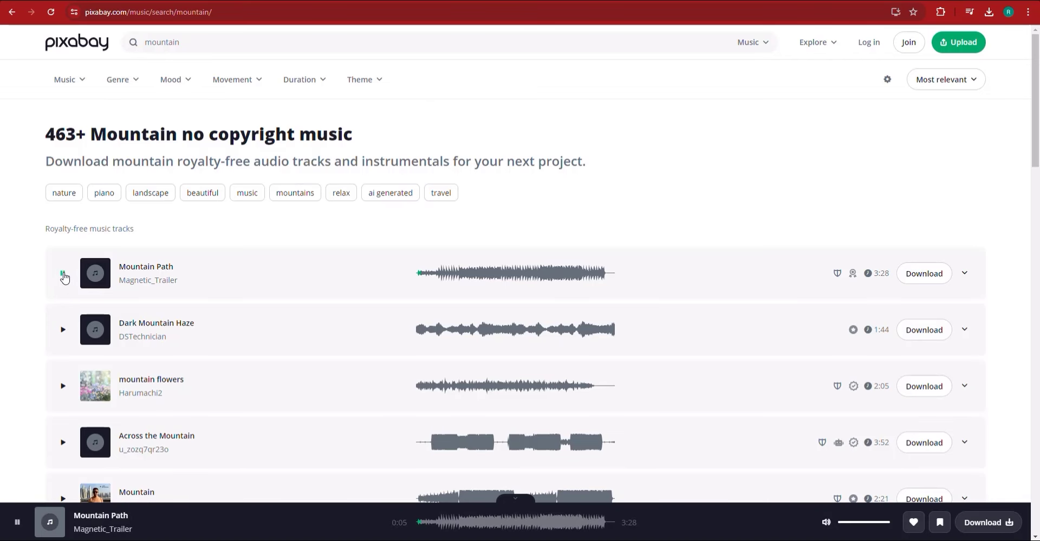
{"action": "left_click", "coordinate": [63, 275]}
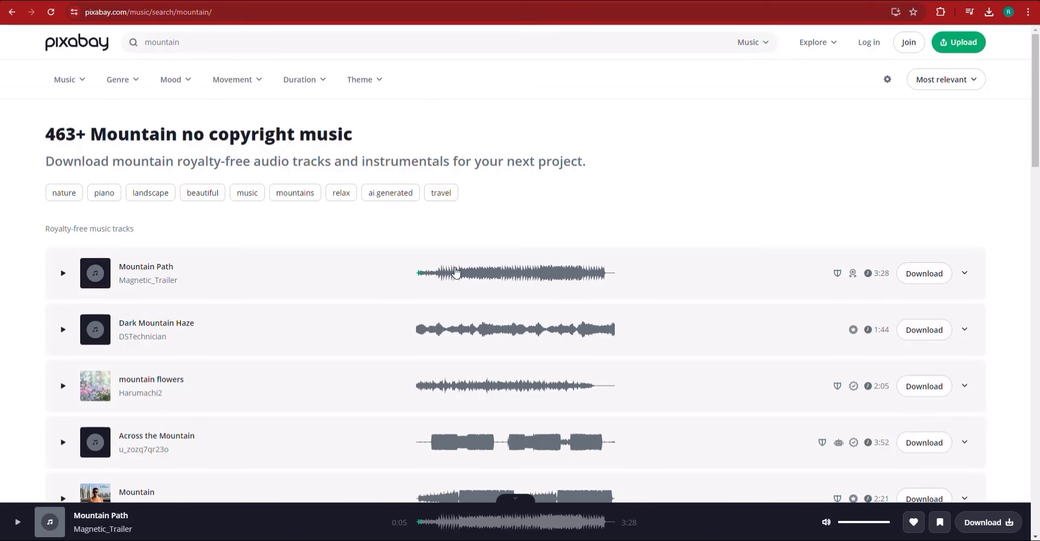
{"action": "left_click", "coordinate": [924, 274]}
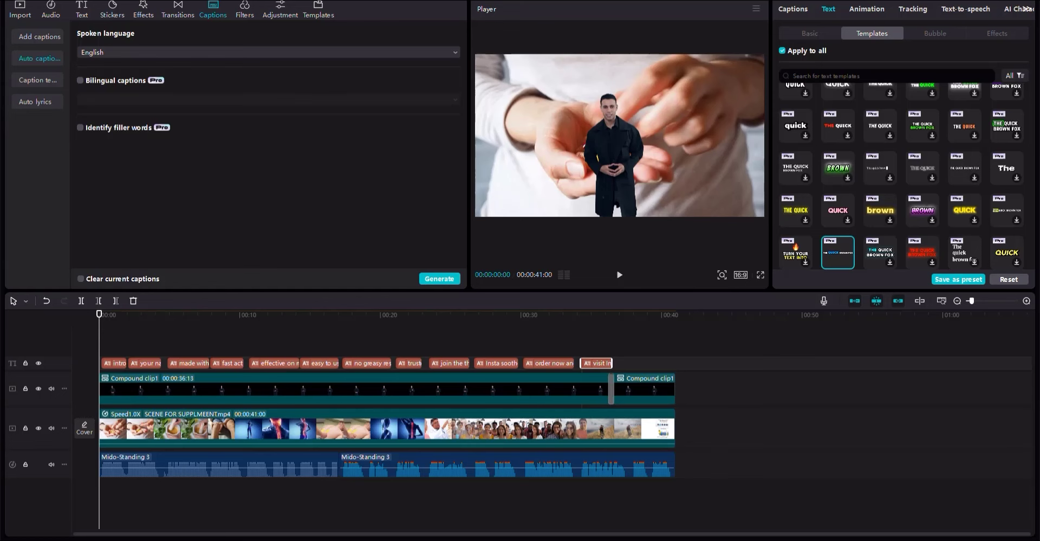
- Switch back to CapCut and import the music file mountain-path-125573 from the Downloads folder into the project media
{"action": "left_click", "coordinate": [20, 14]}
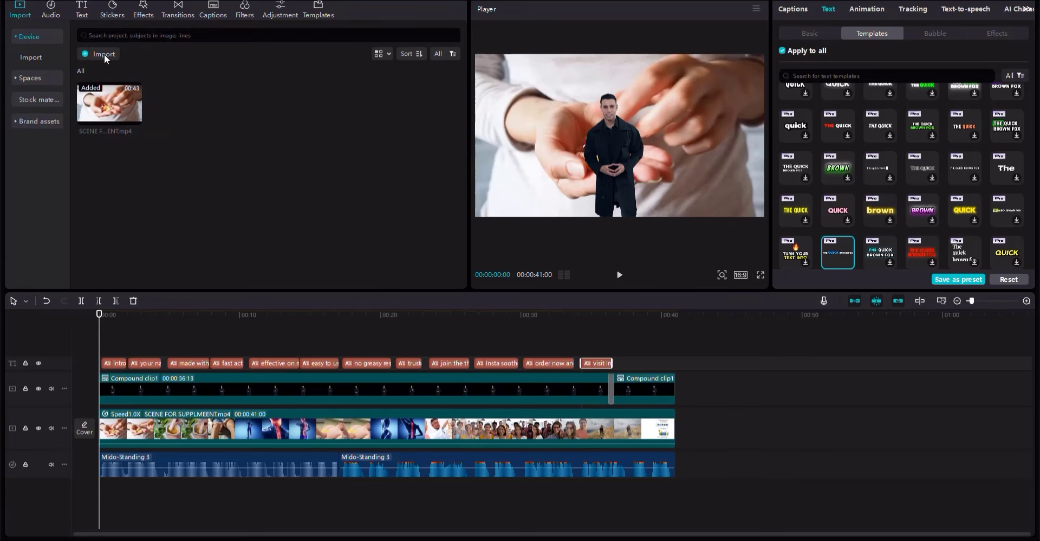
{"action": "left_click", "coordinate": [104, 54]}
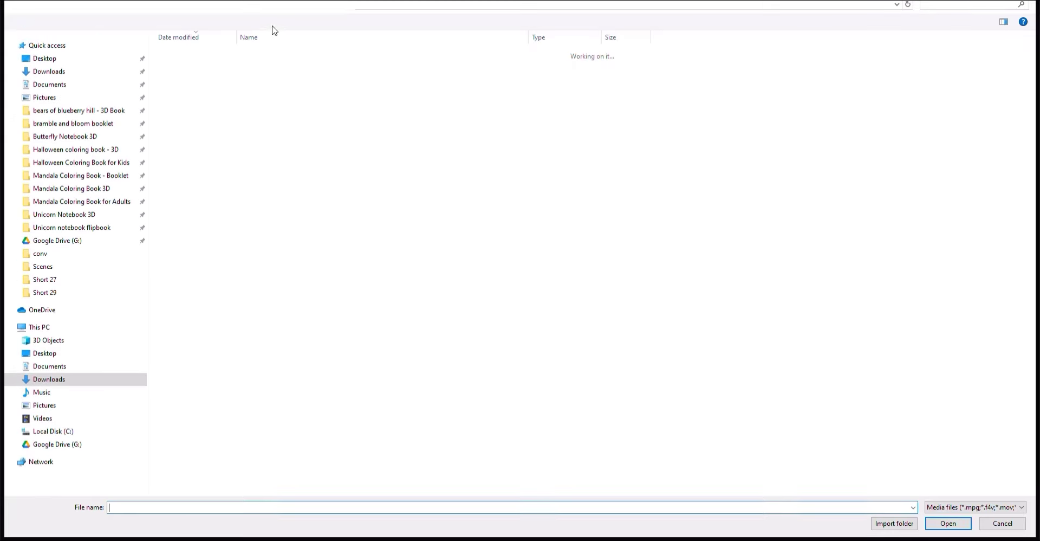
{"action": "double_click", "coordinate": [258, 64]}
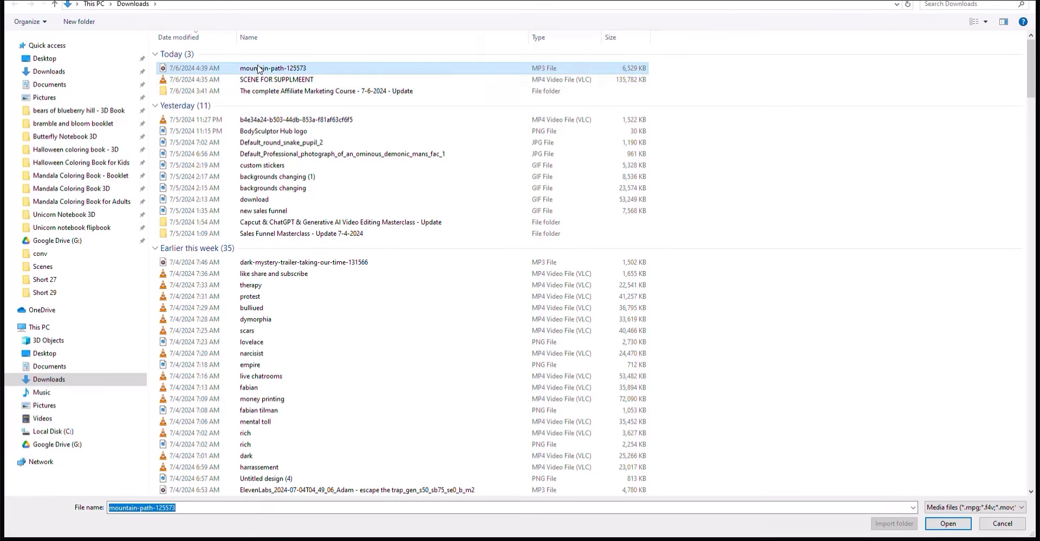
- Place the mountain-path-125573 music on its own audio track from the start and cut off everything past the video's end at 41 seconds
{"action": "left_click", "coordinate": [258, 64]}
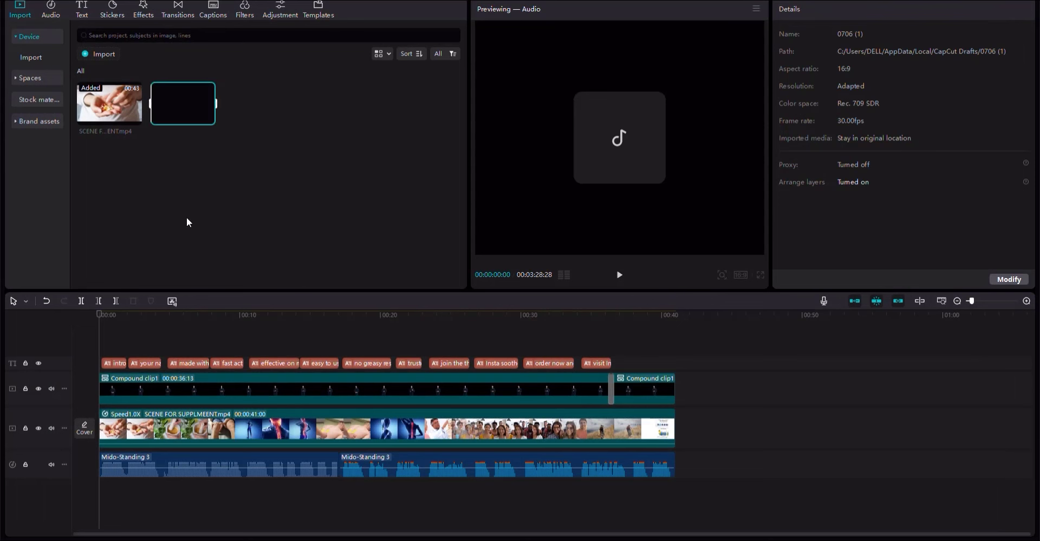
{"action": "left_click_drag", "start_coordinate": [174, 125], "coordinate": [99, 498]}
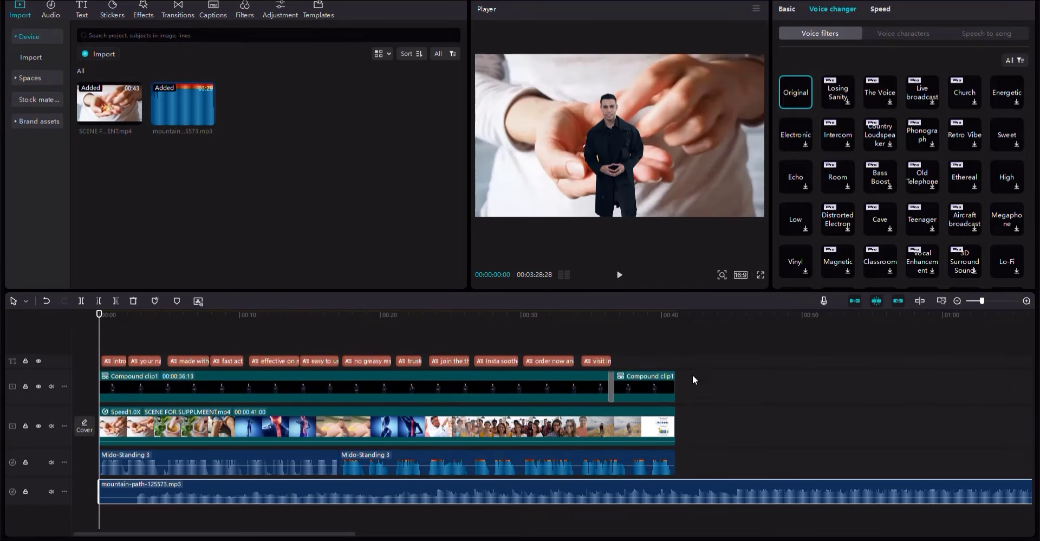
{"action": "left_click", "coordinate": [683, 320]}
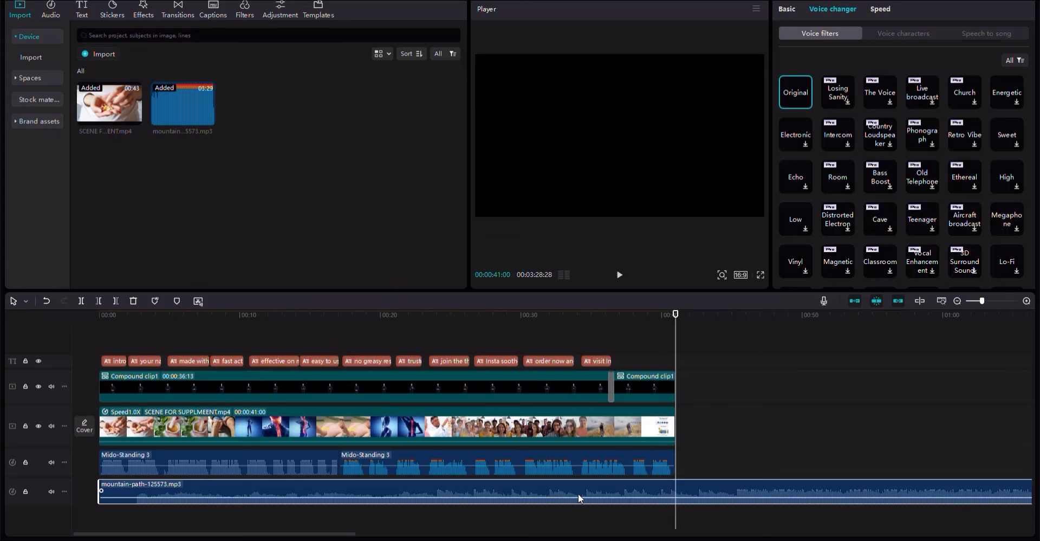
{"action": "left_click", "coordinate": [81, 301]}
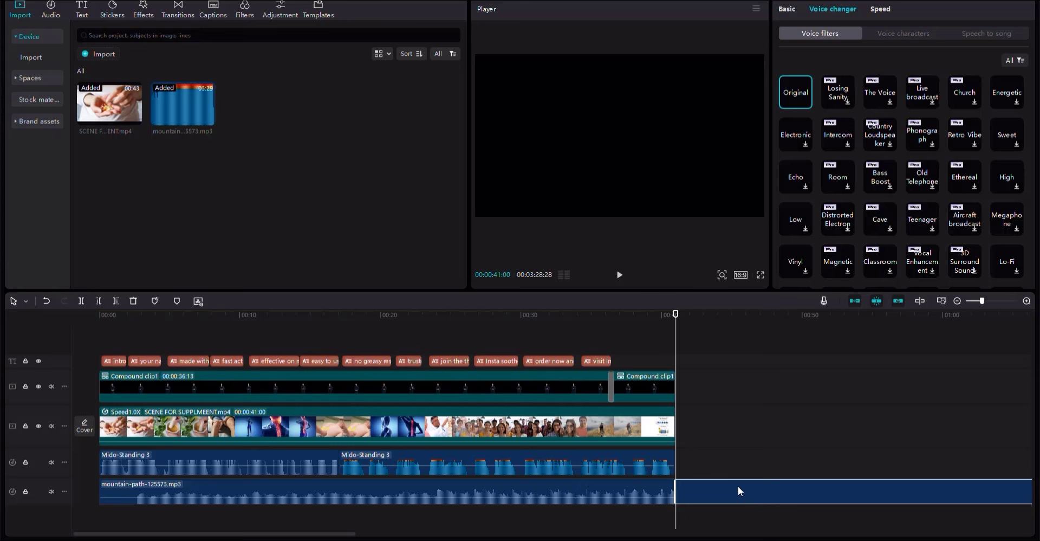
{"action": "key", "text": "Delete"}
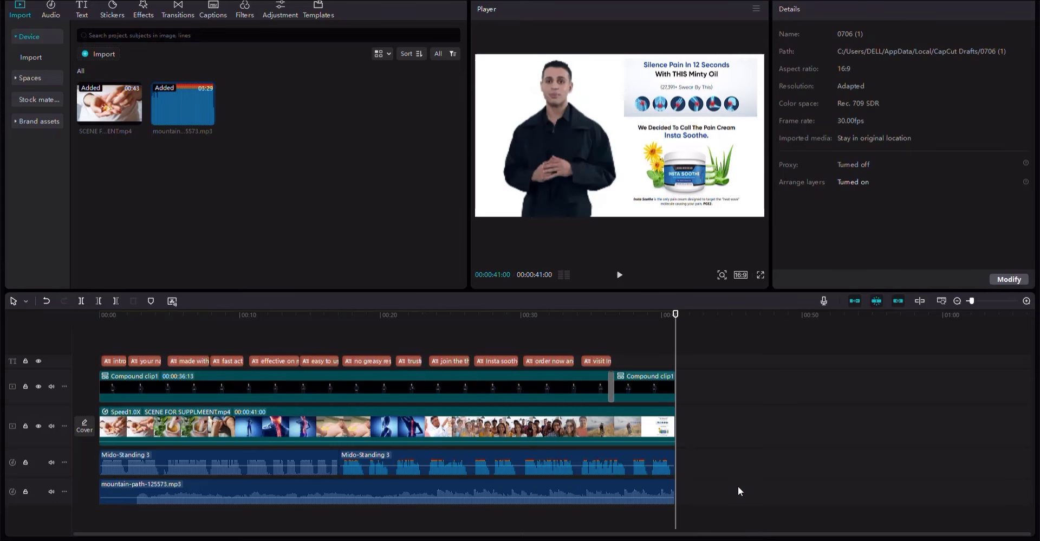
- Lower the background music clip's volume to -21.6 dB and give it a short fade-out
{"action": "left_click", "coordinate": [628, 487]}
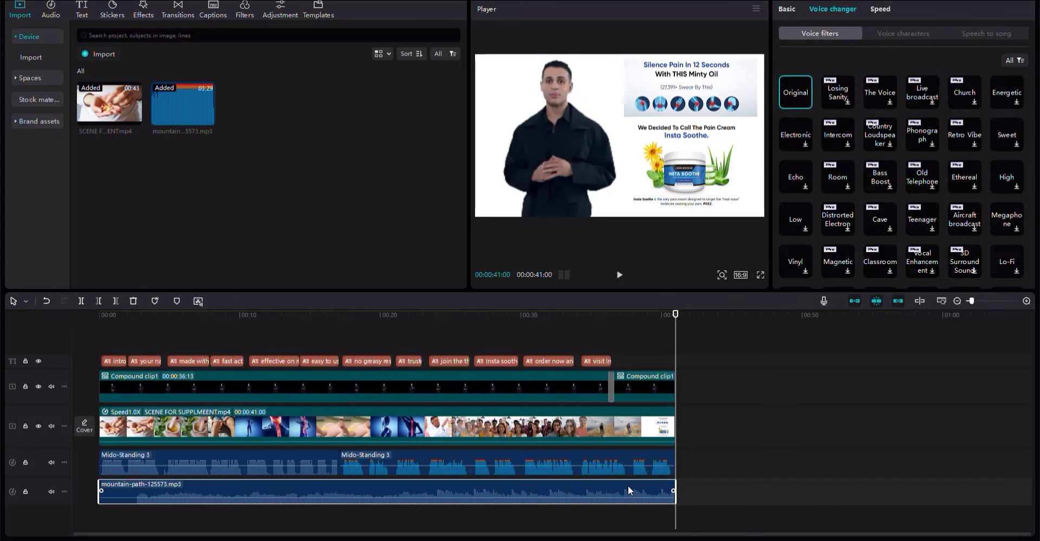
{"action": "left_click", "coordinate": [787, 9]}
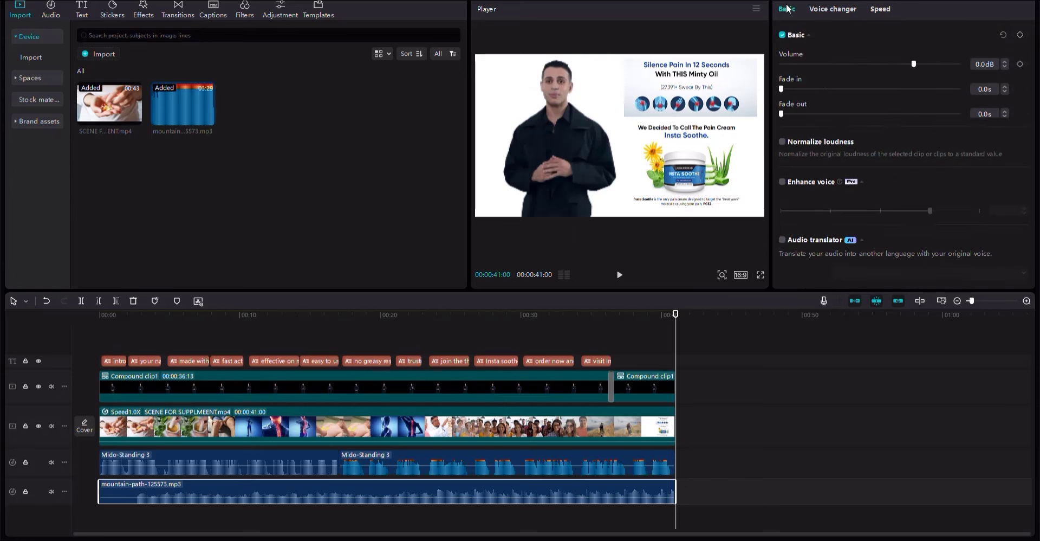
{"action": "left_click_drag", "start_coordinate": [893, 65], "coordinate": [864, 66]}
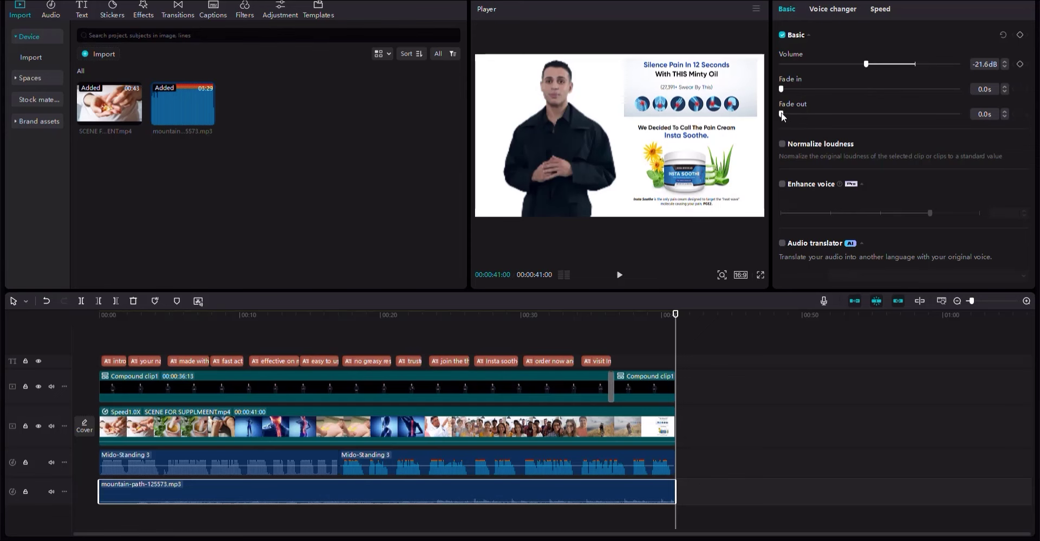
{"action": "left_click_drag", "start_coordinate": [794, 114], "coordinate": [812, 115]}
- Open the full-screen preview of the video and return playback to the beginning
{"action": "left_click", "coordinate": [760, 275]}
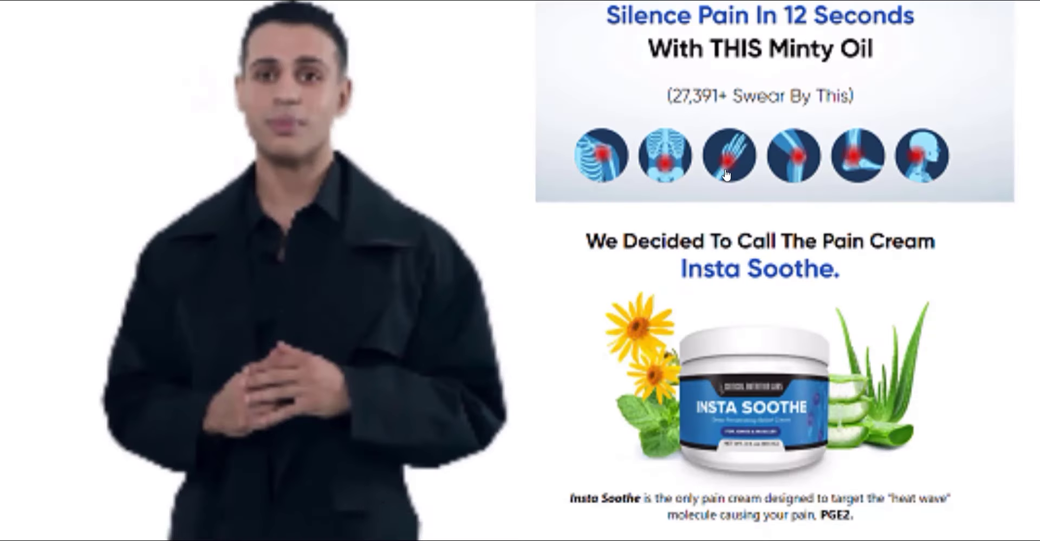
{"action": "left_click", "coordinate": [482, 515]}
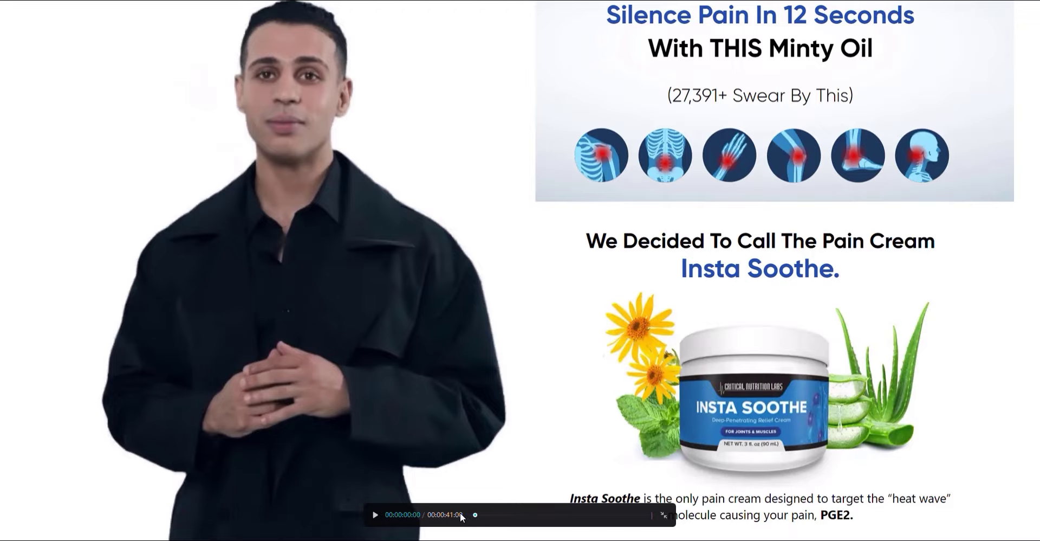